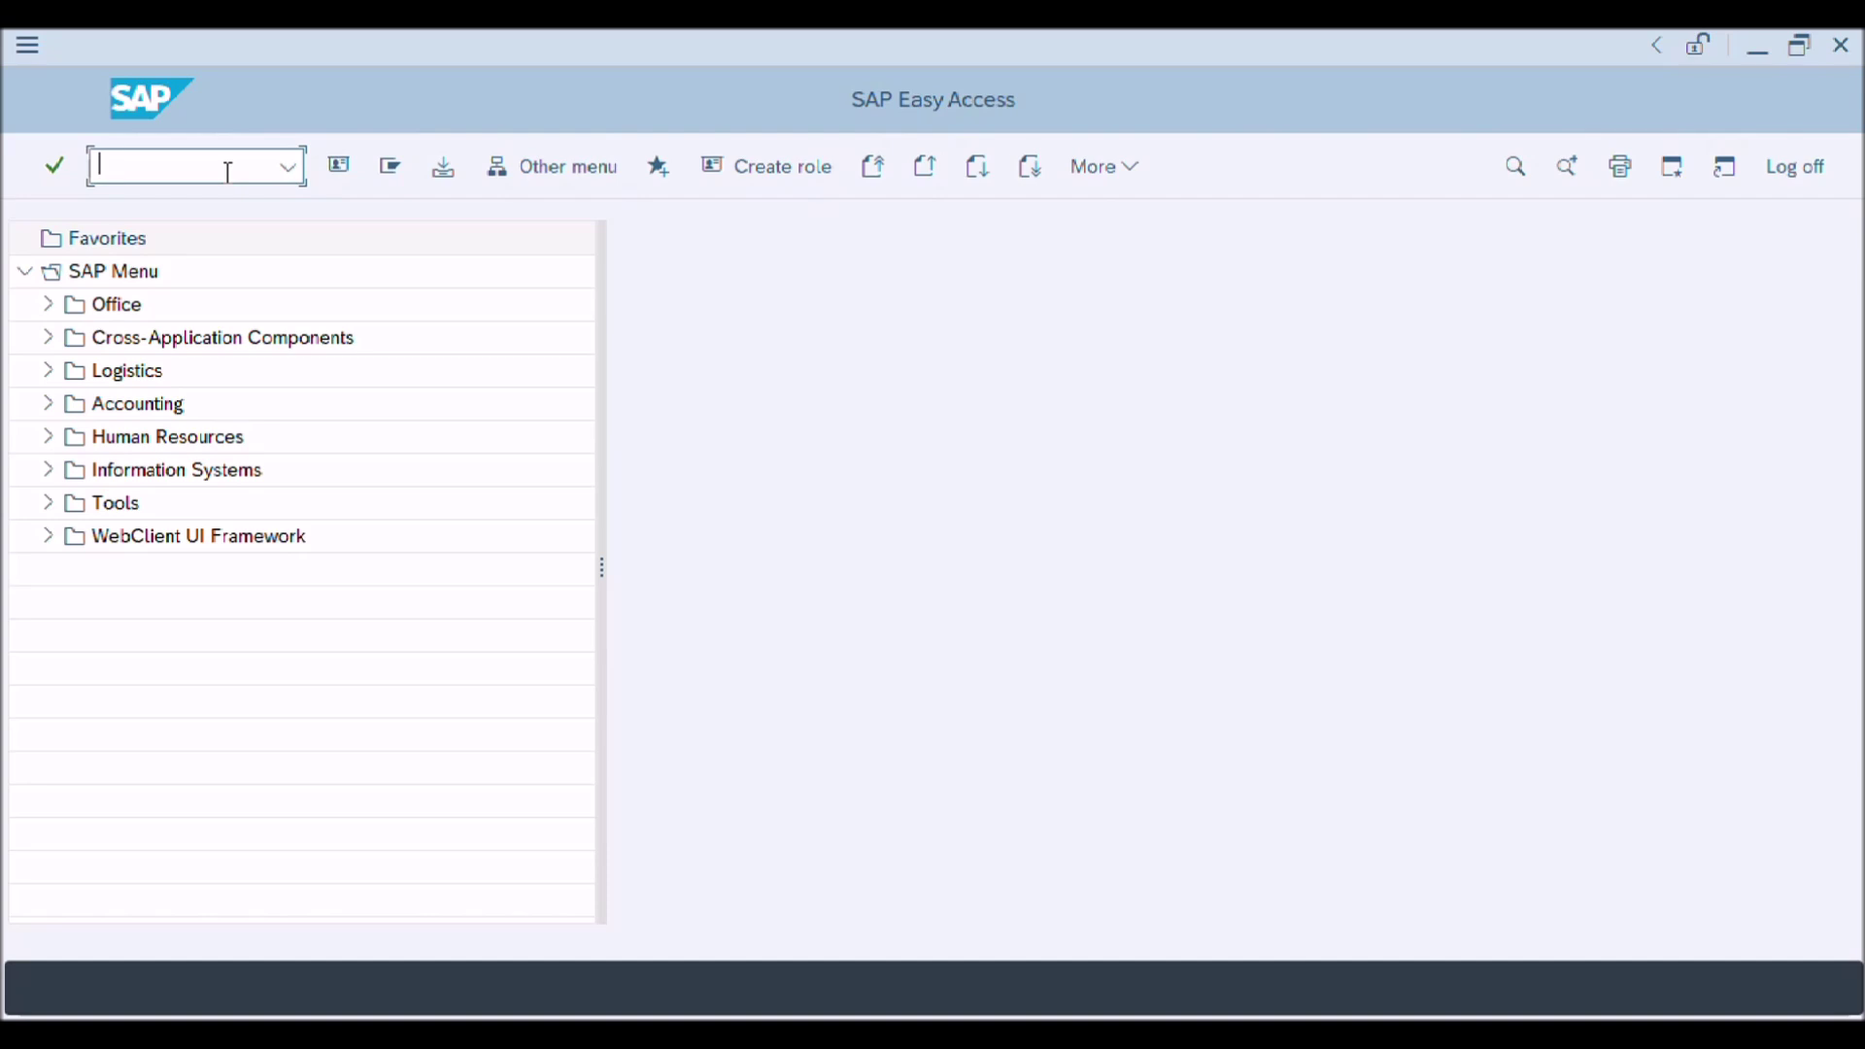
Run CS01 and review the Material, BOM Usage and Alternative BOM fields on Create Material BOM
text(Cs01)
key(Return)
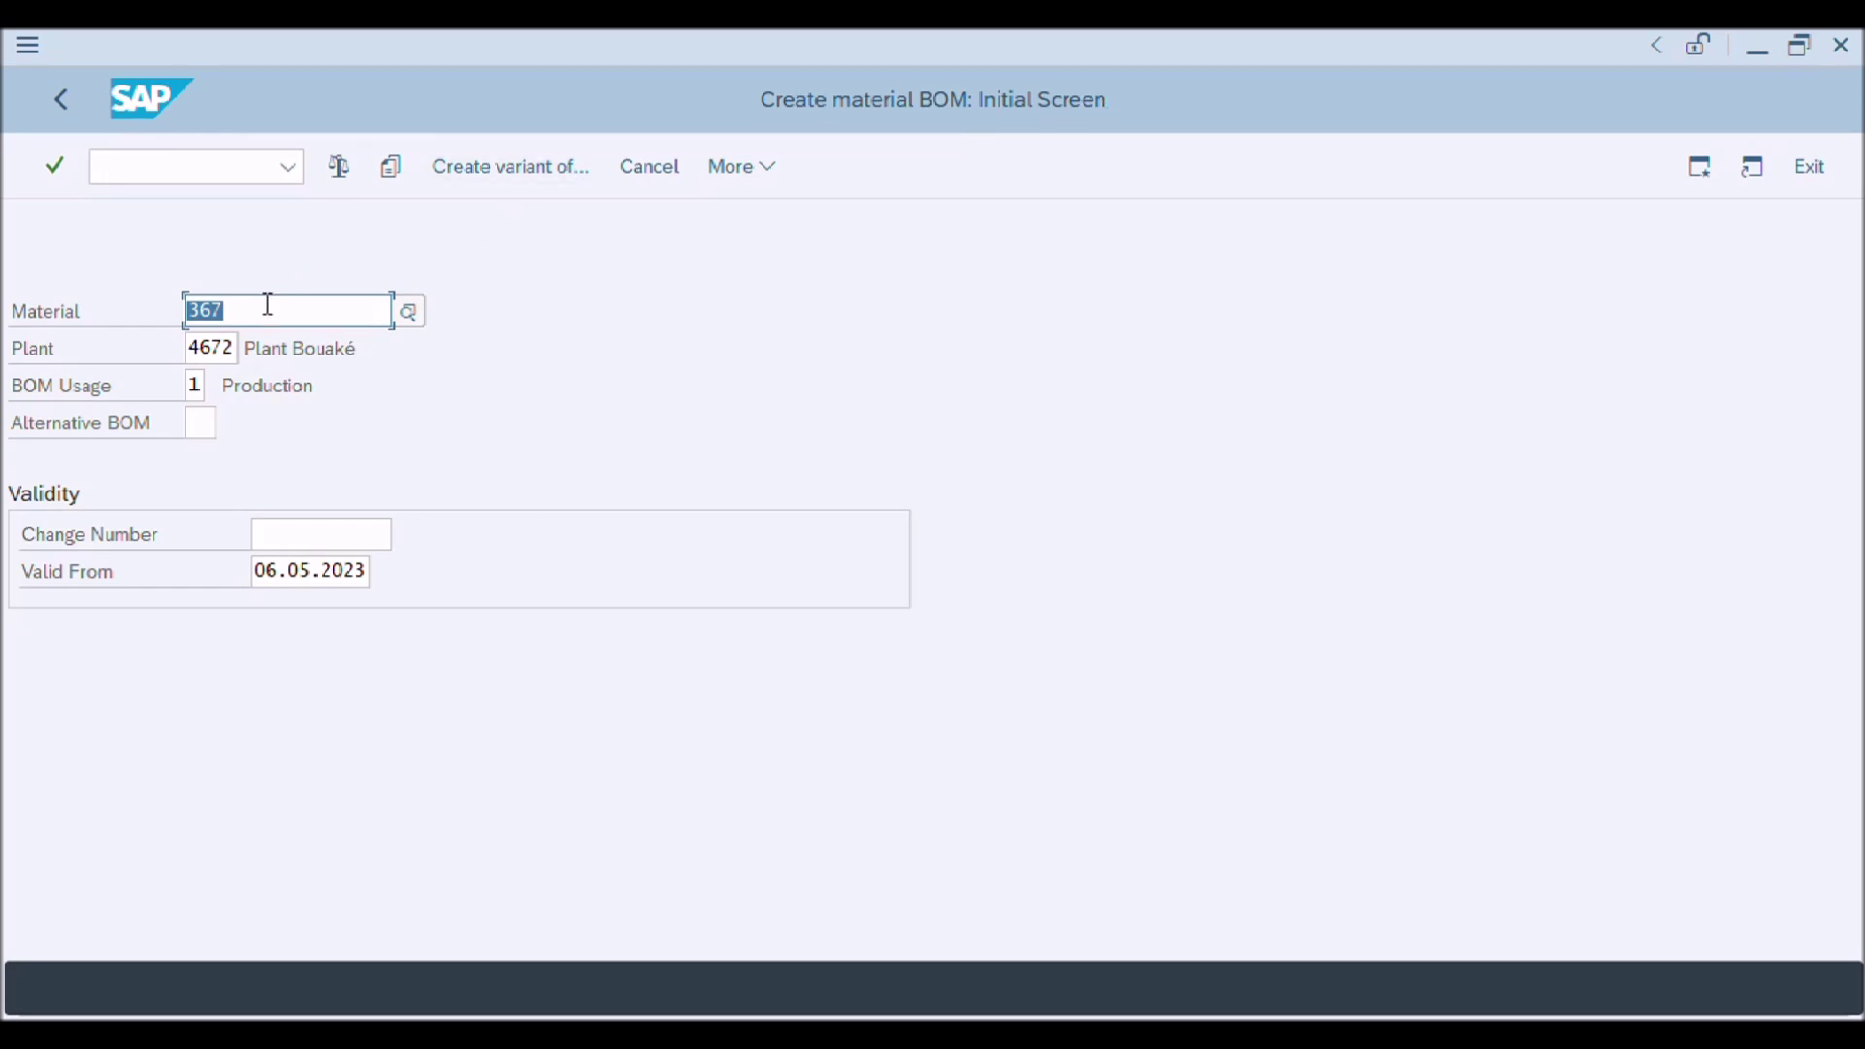
click(73, 319)
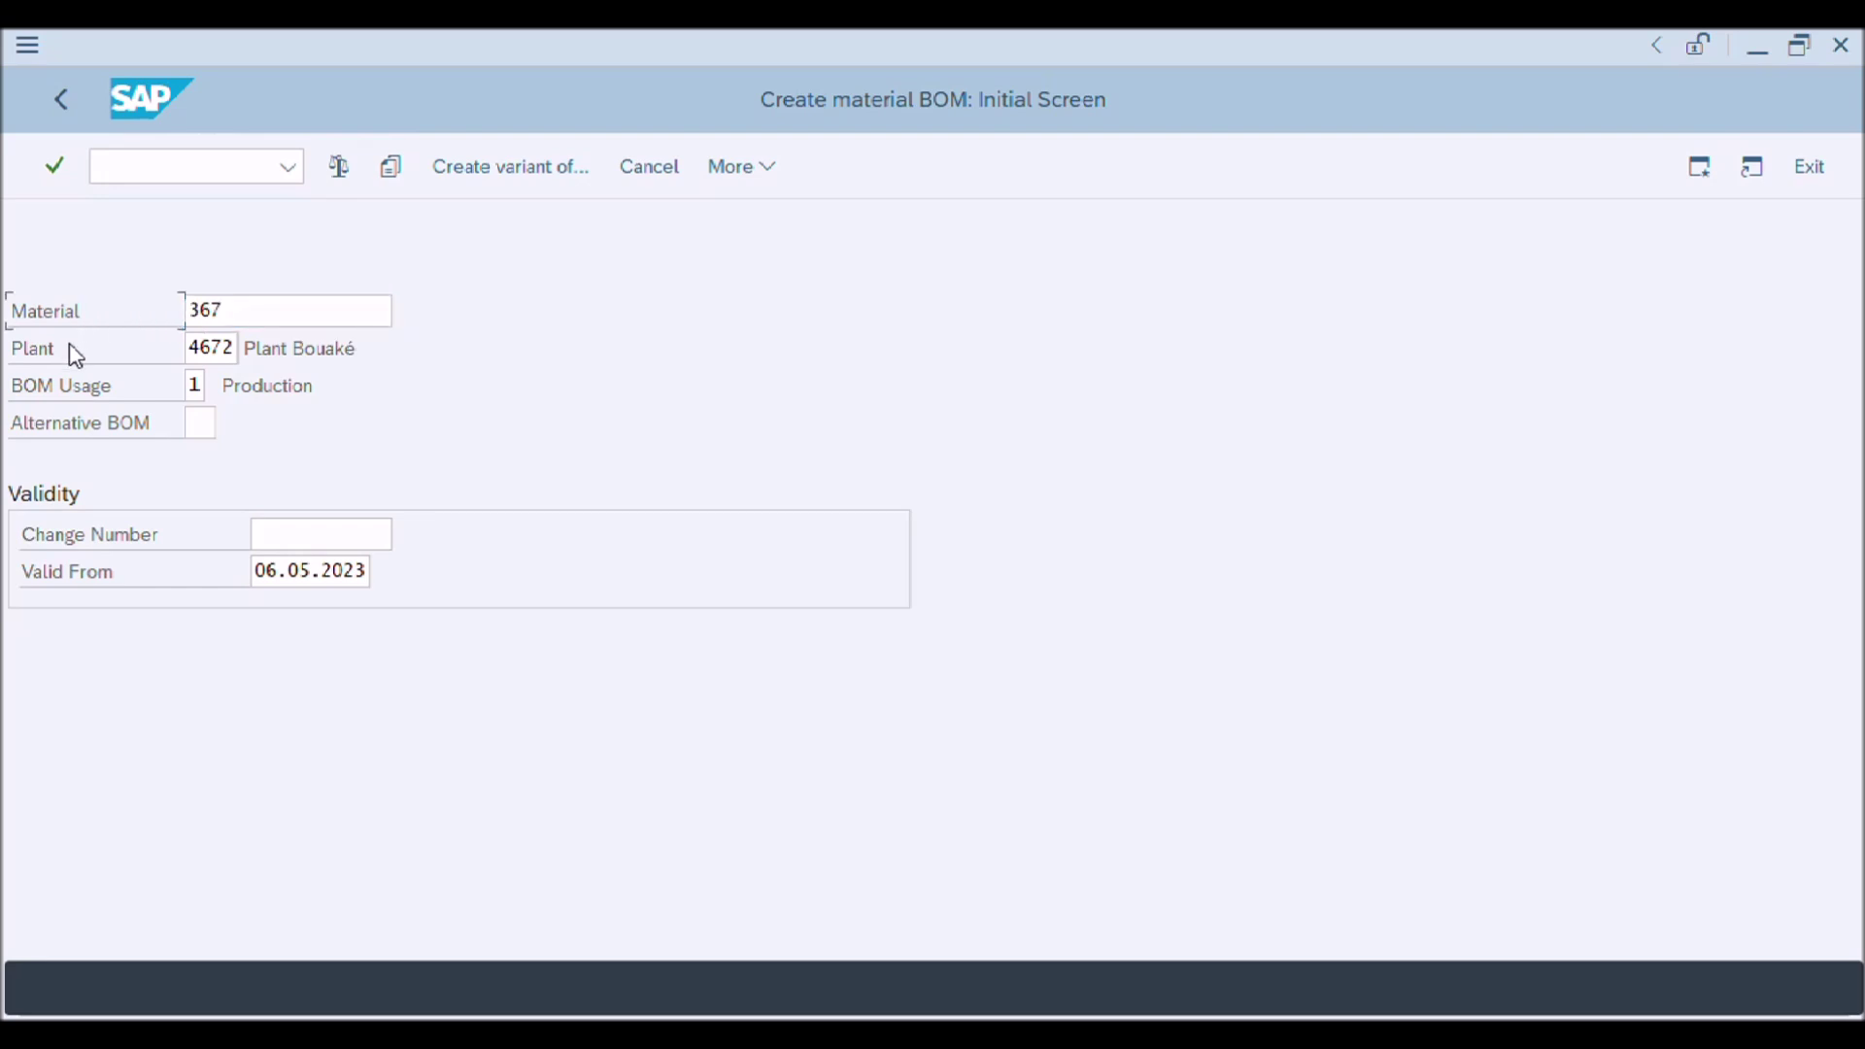
click(88, 395)
click(137, 427)
key(F1)
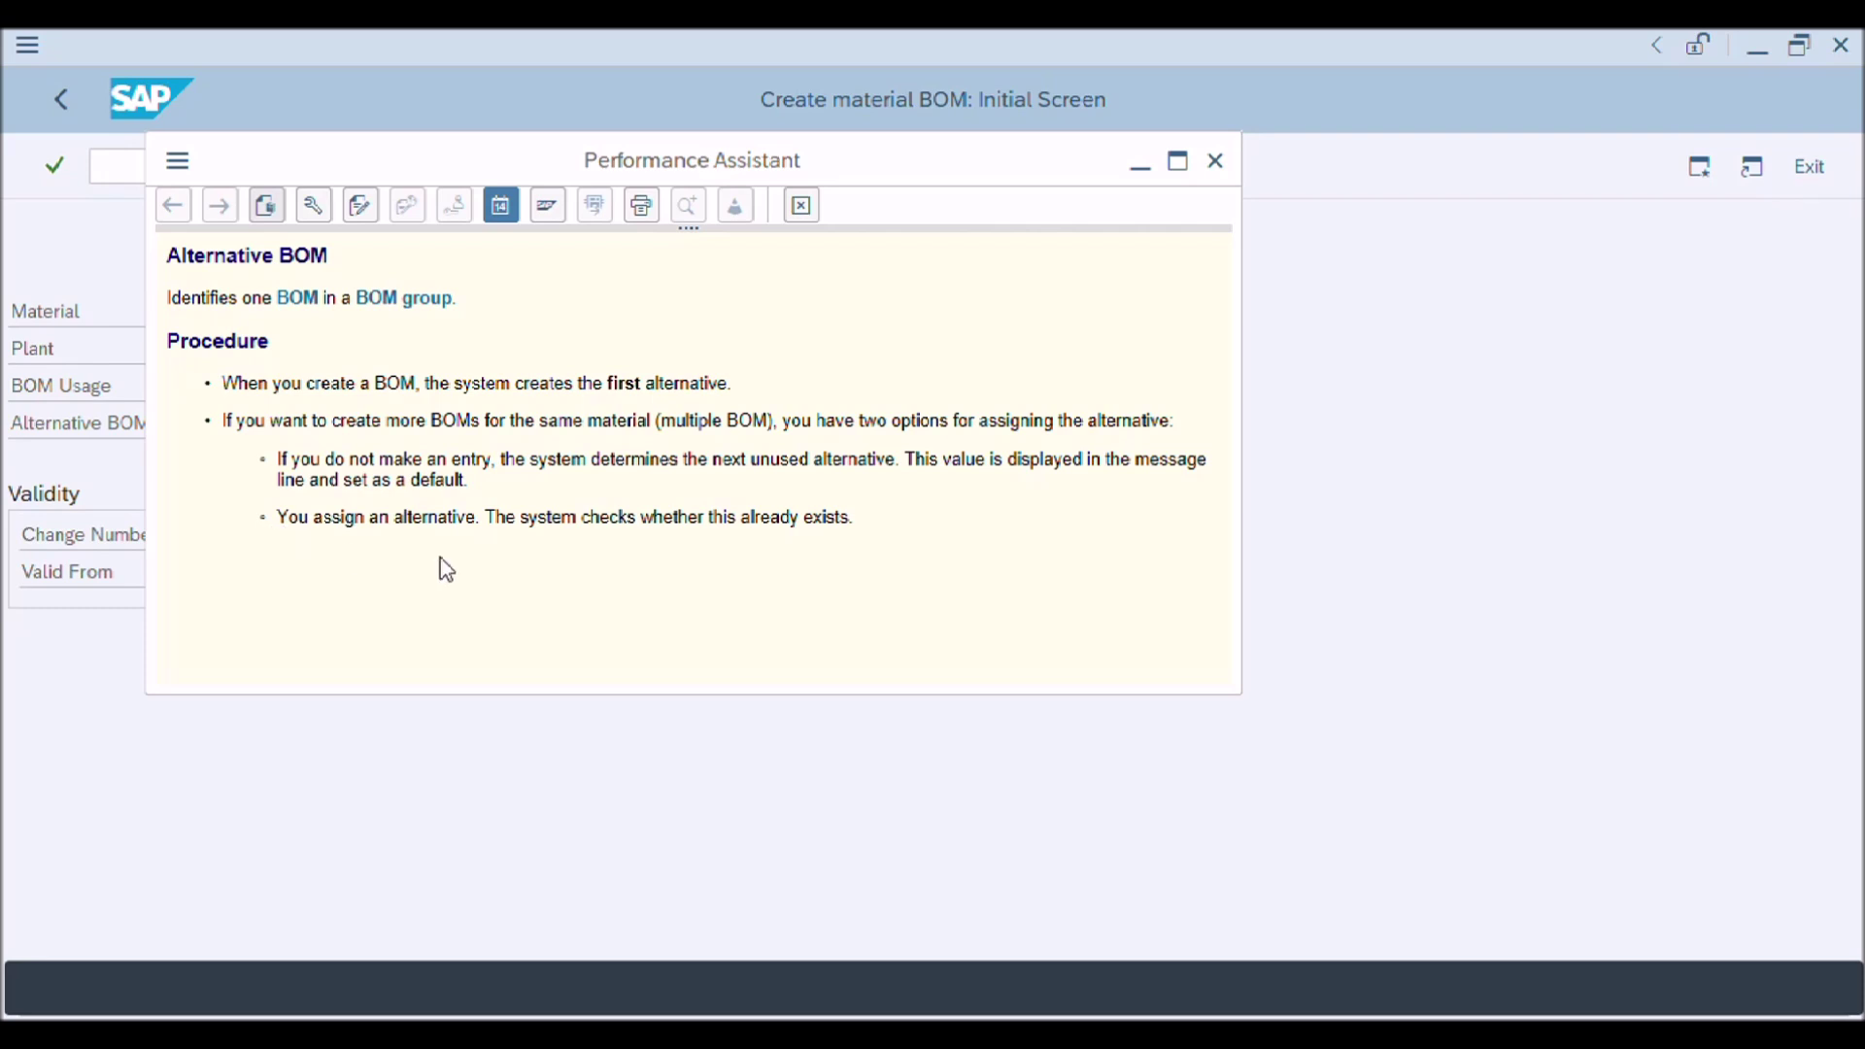
click(1220, 163)
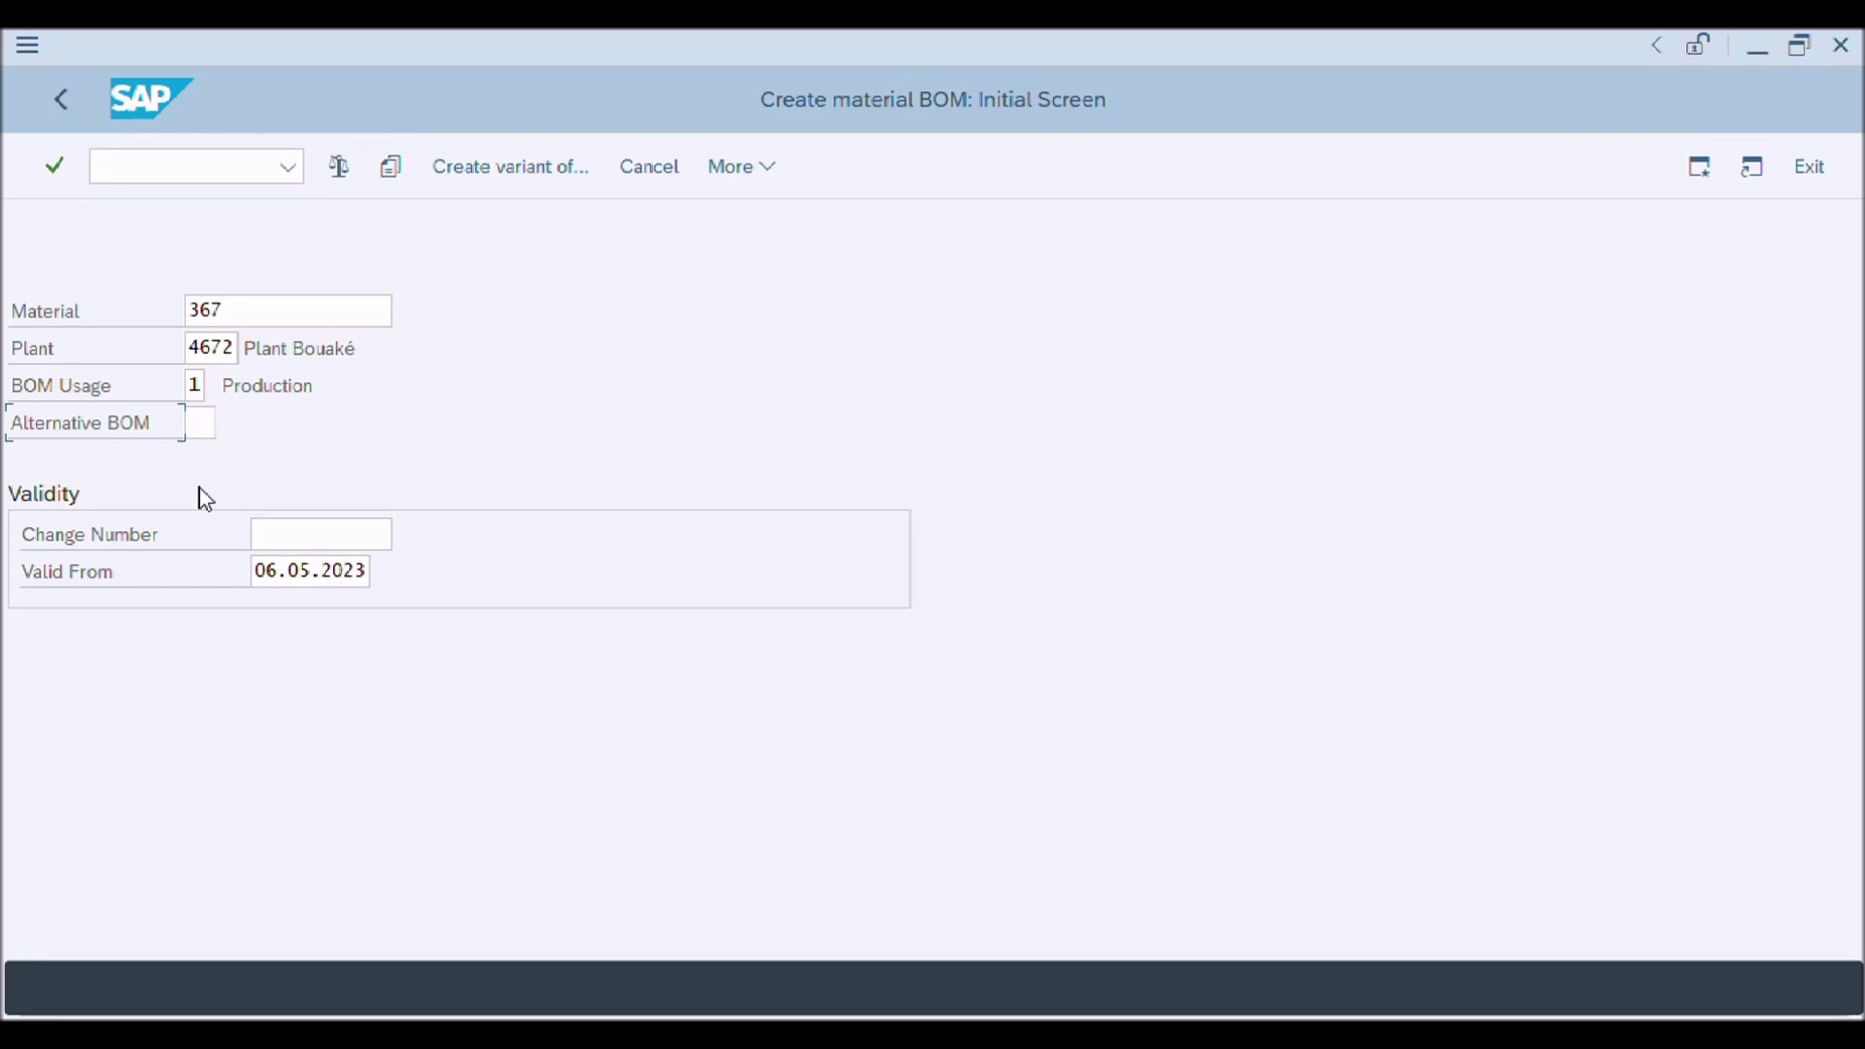
click(296, 529)
click(344, 523)
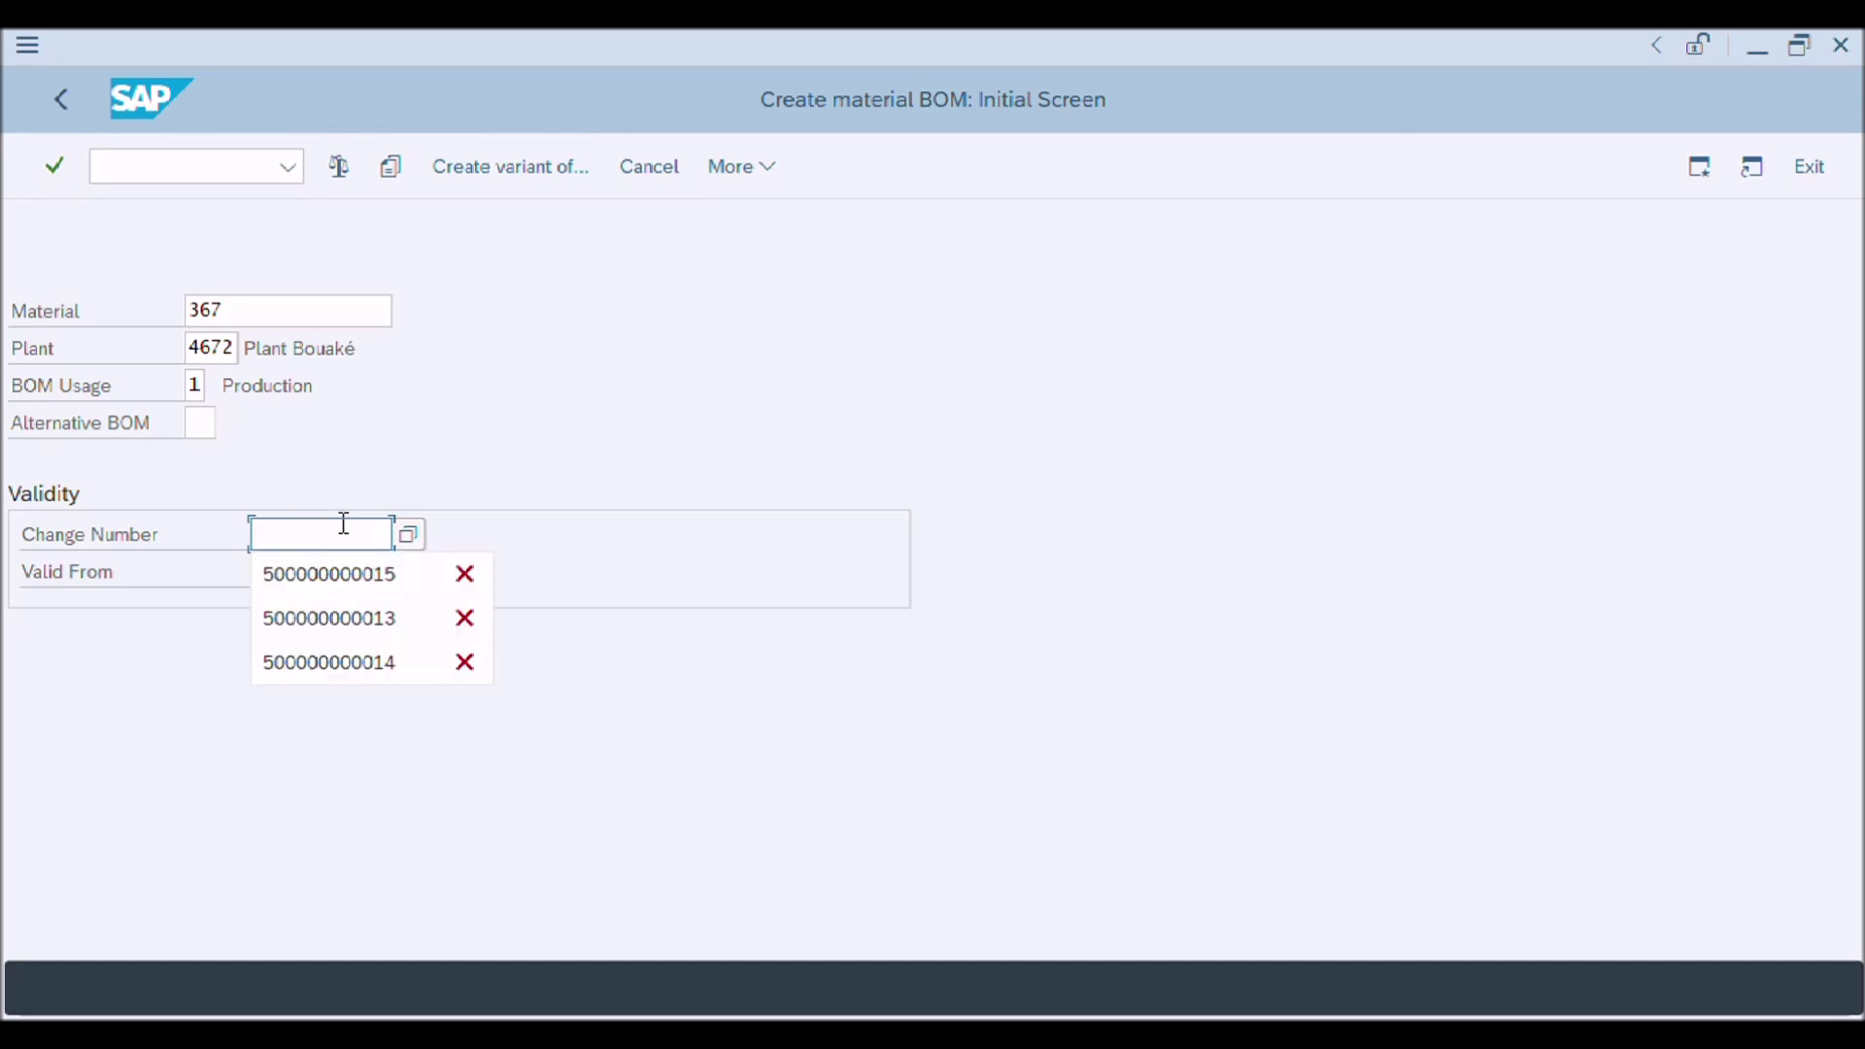
click(375, 439)
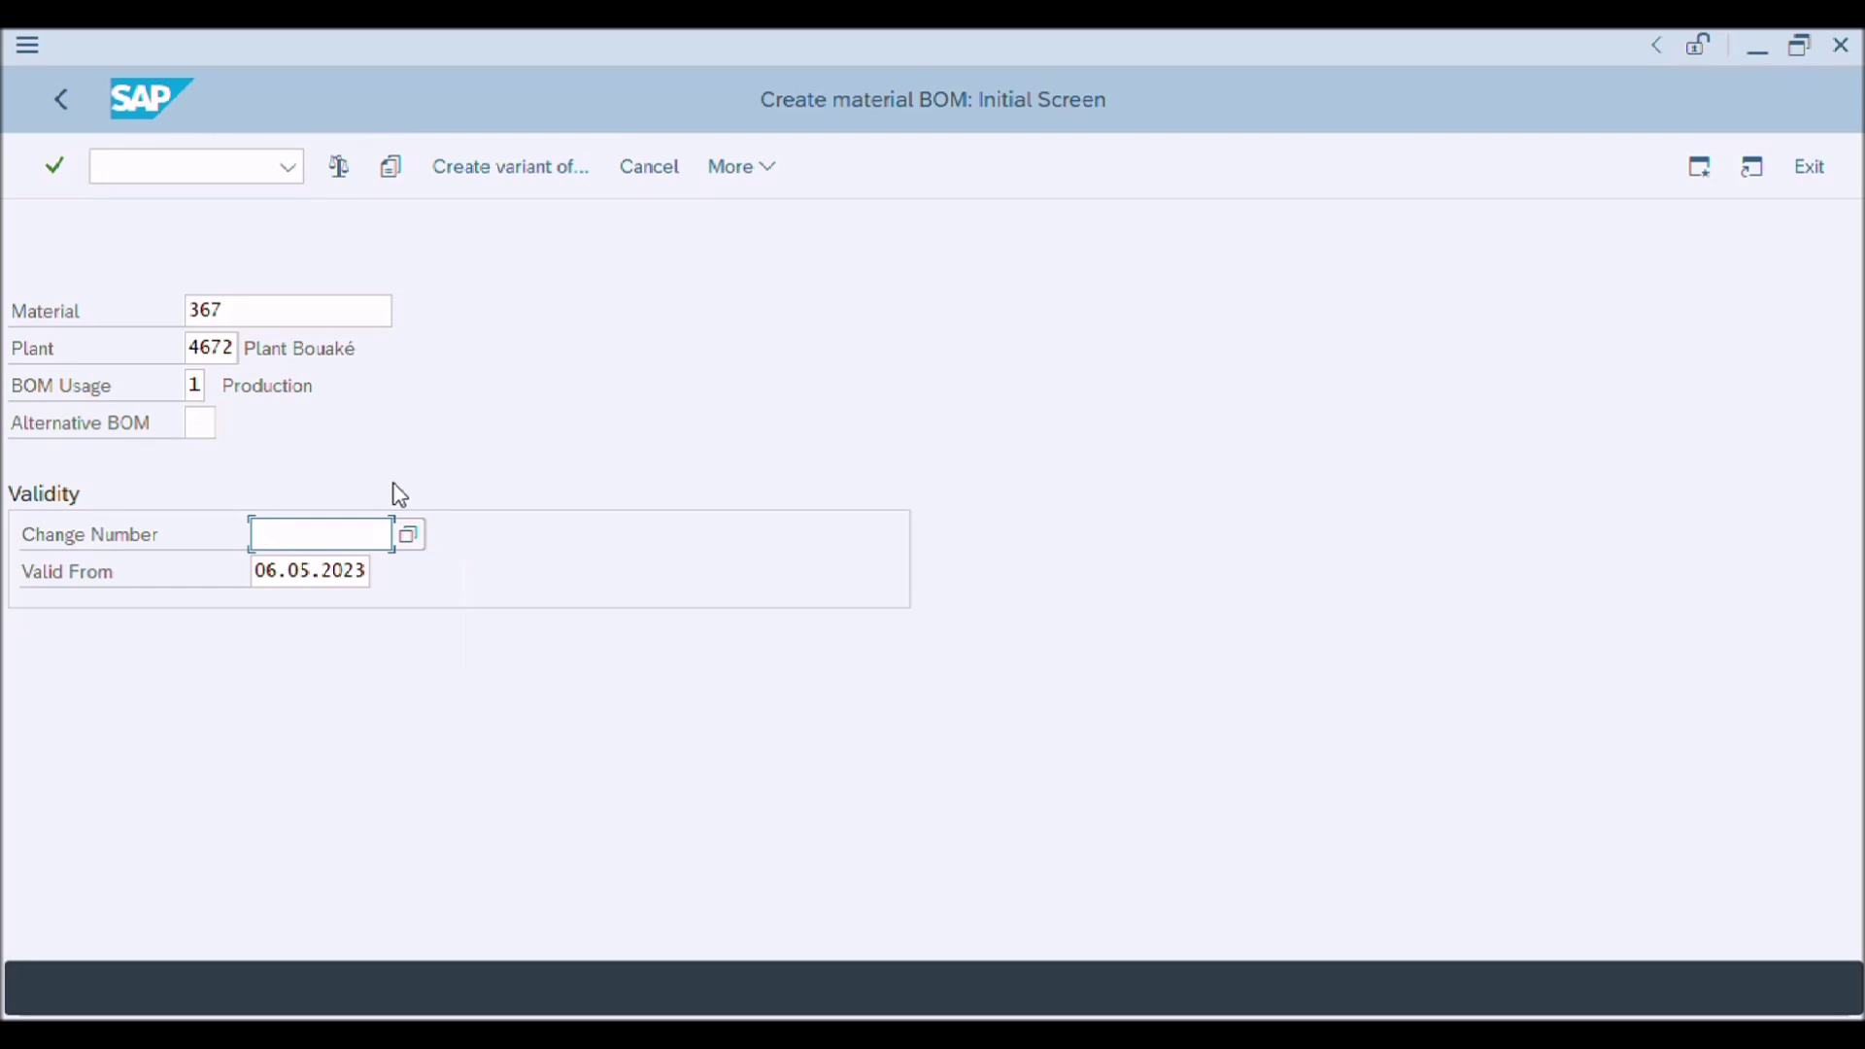
key(BackSpace)
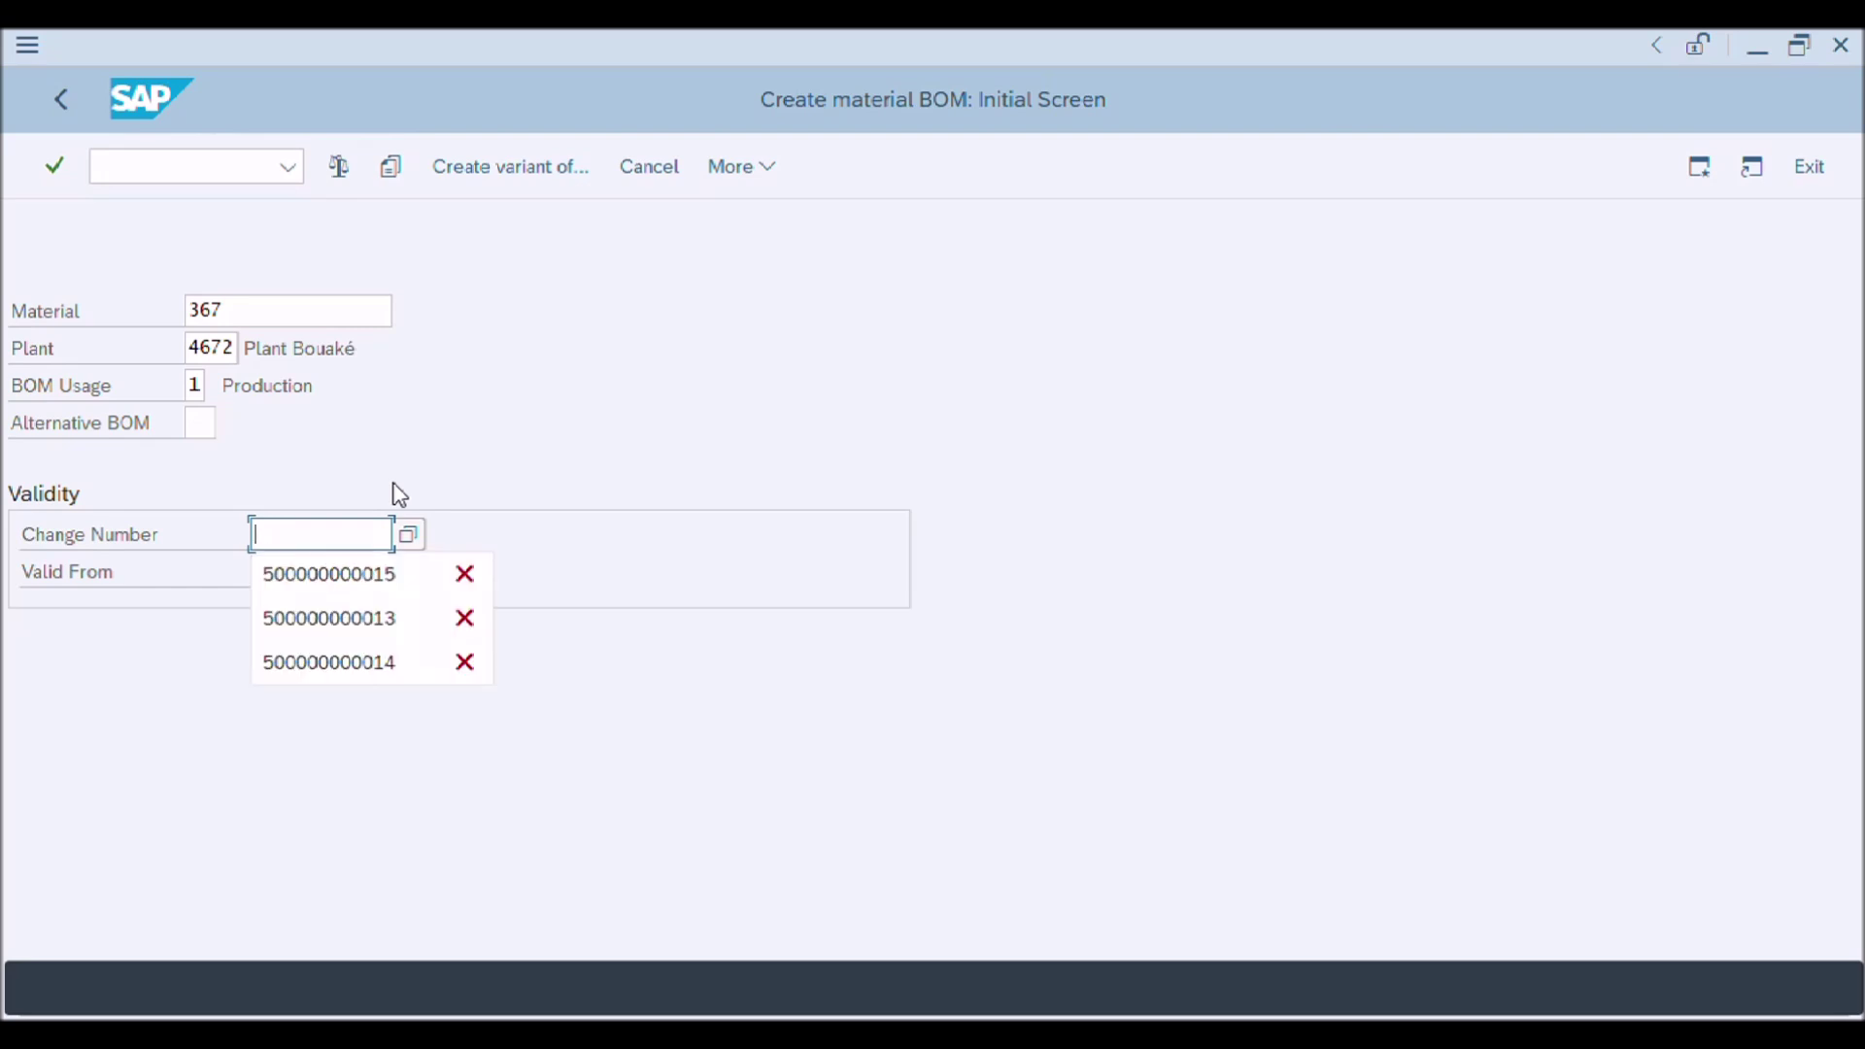
click(587, 404)
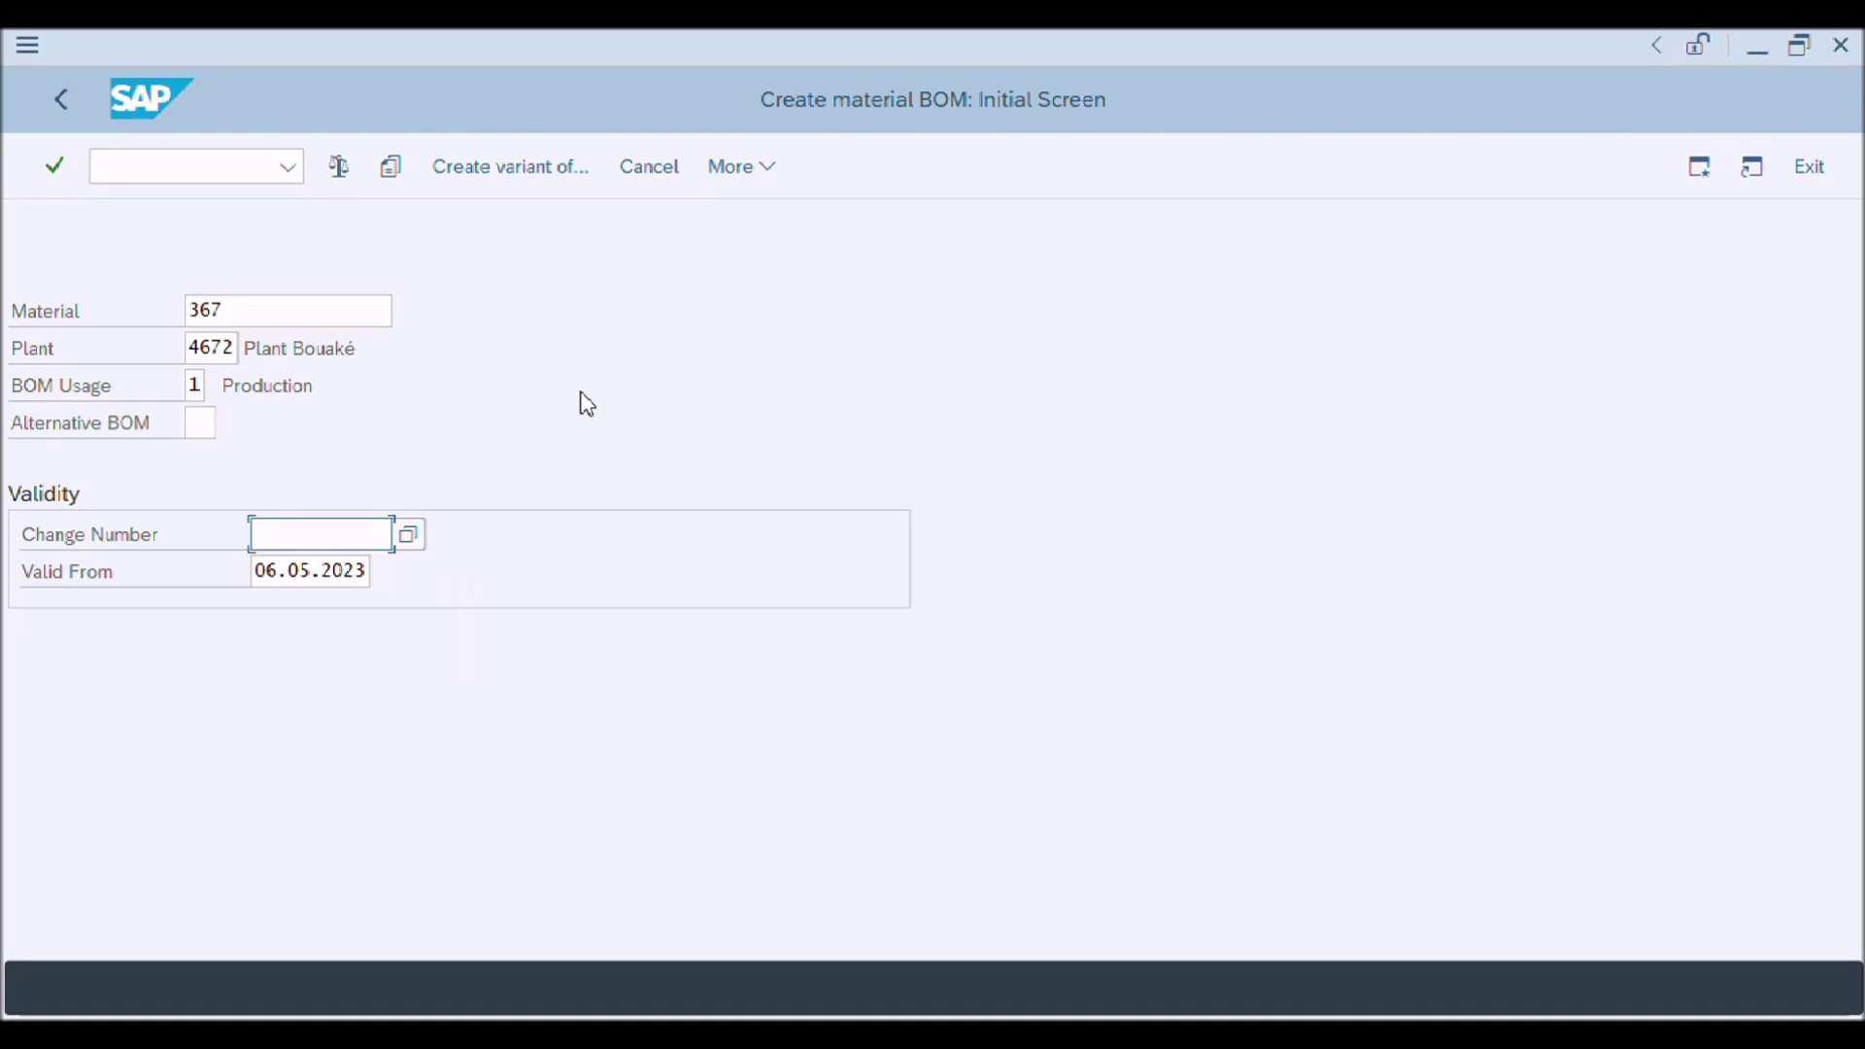
Start alternative BOM 4 as a copy, confirming the initial entries and passing the change number warning
click(396, 175)
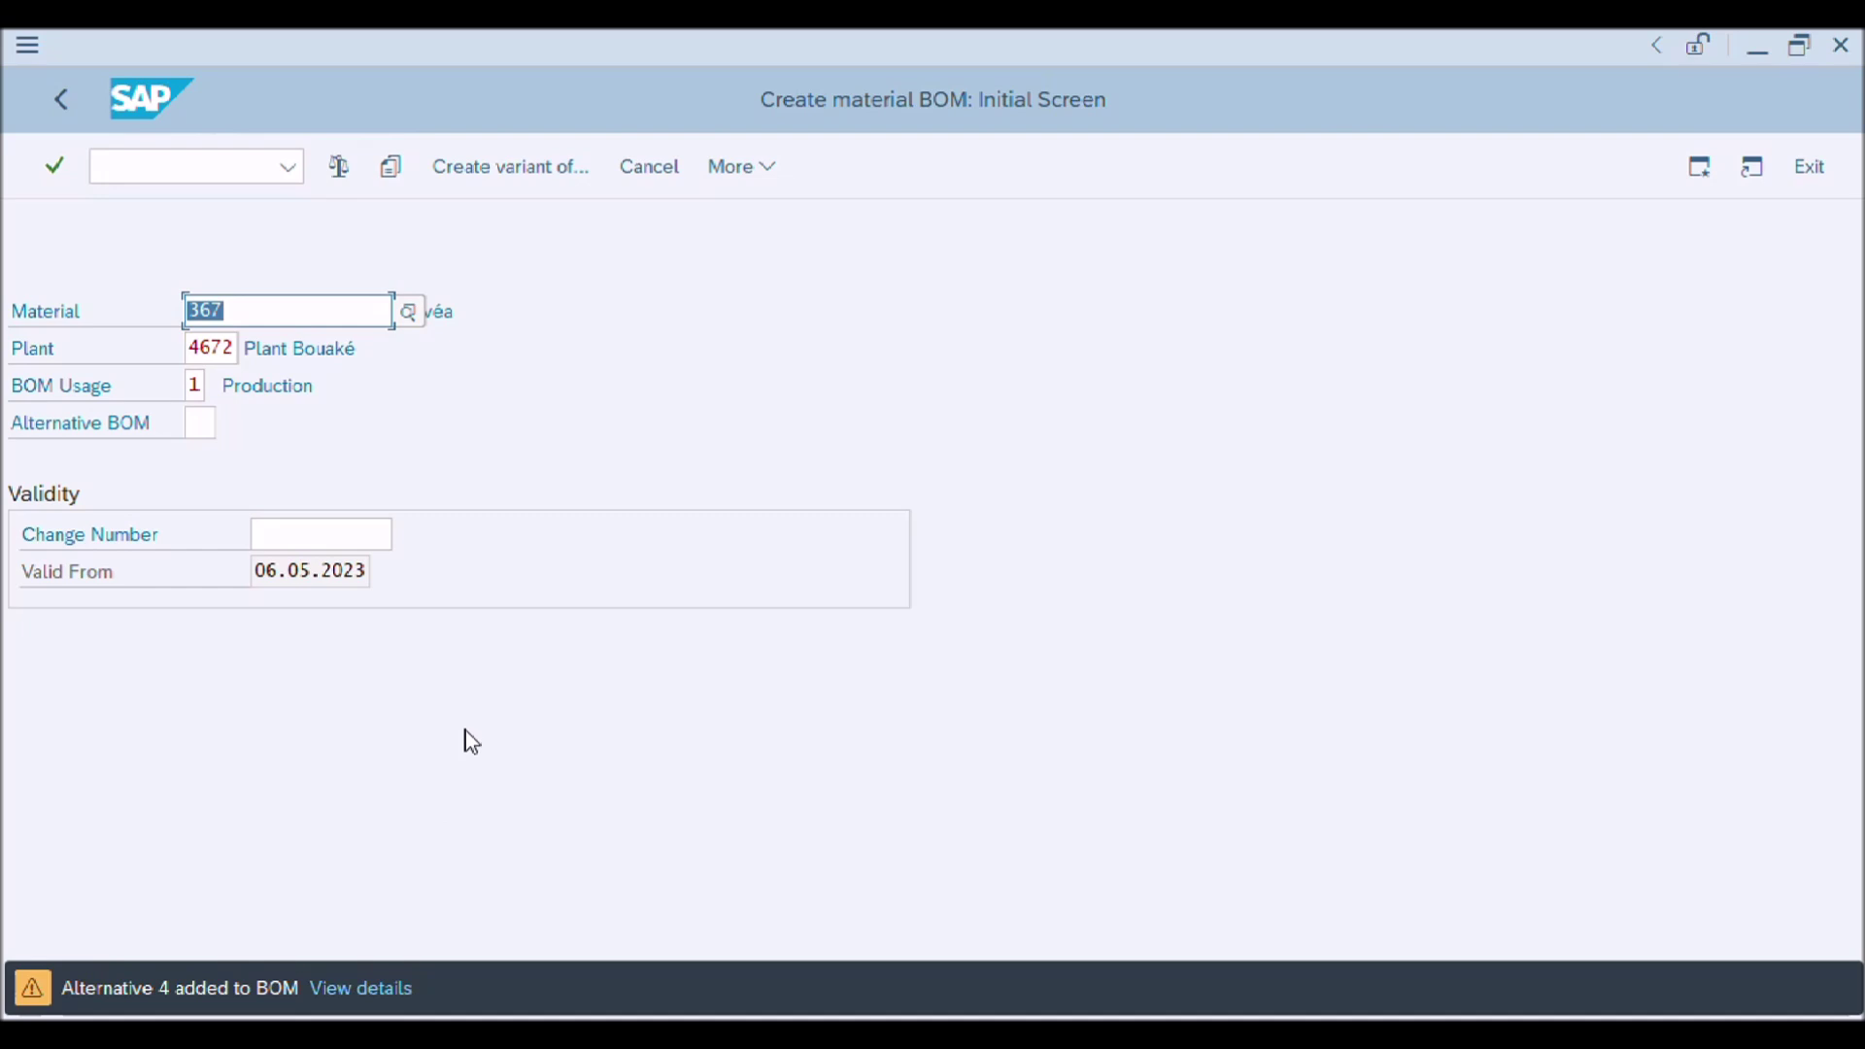
key(Return)
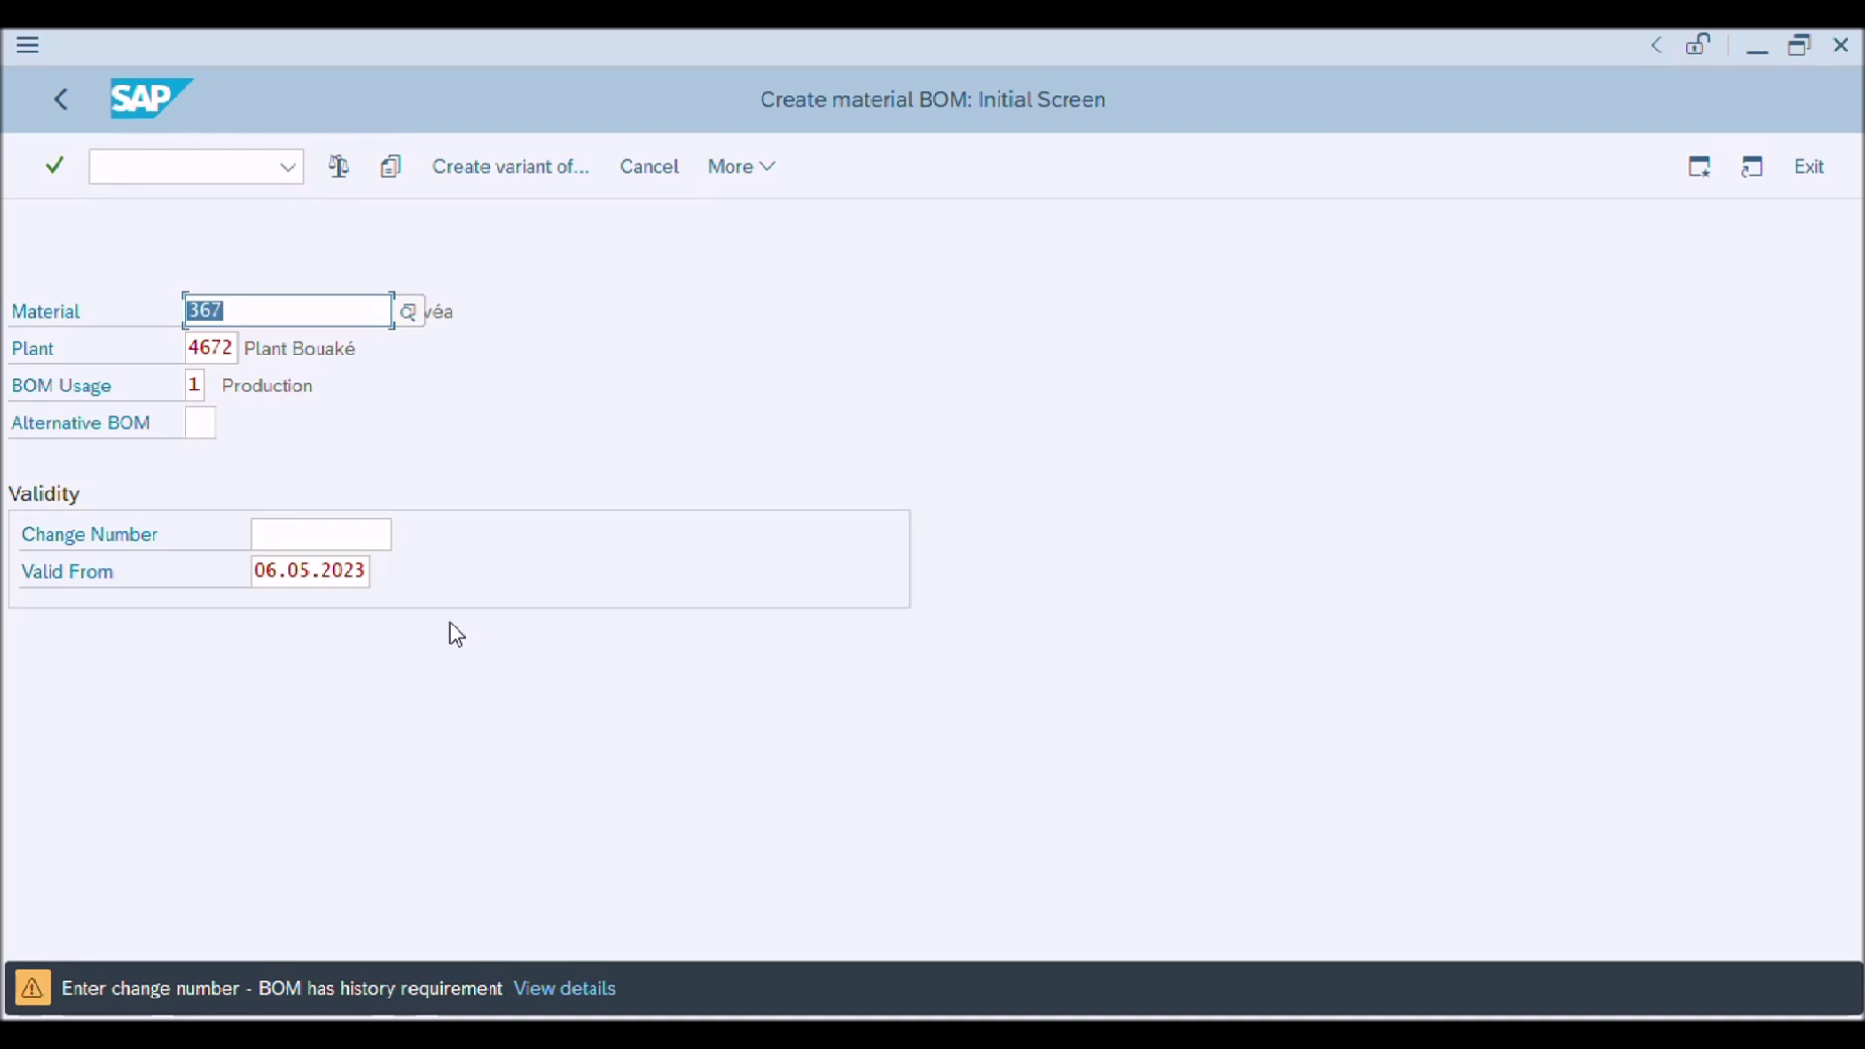
key(F7)
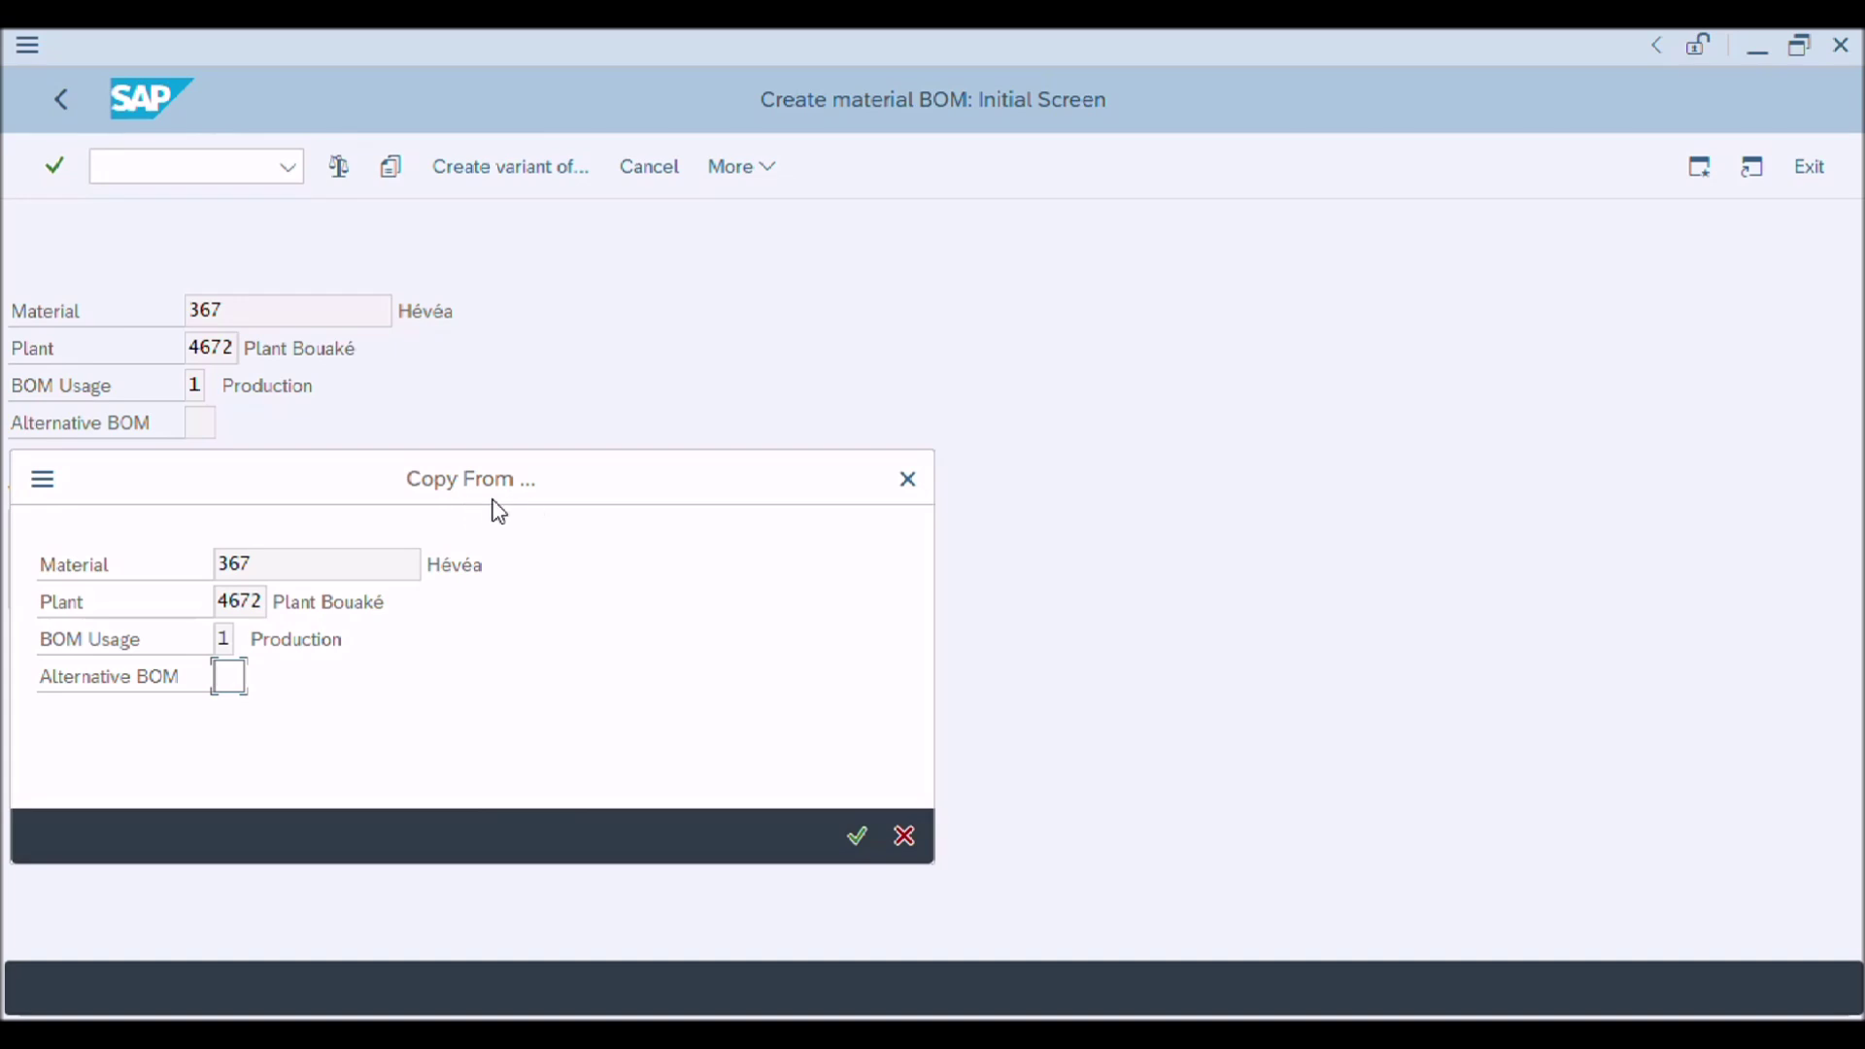
Use alternative BOM 1 as the copy source and select all five of its component items
text(1)
click(858, 842)
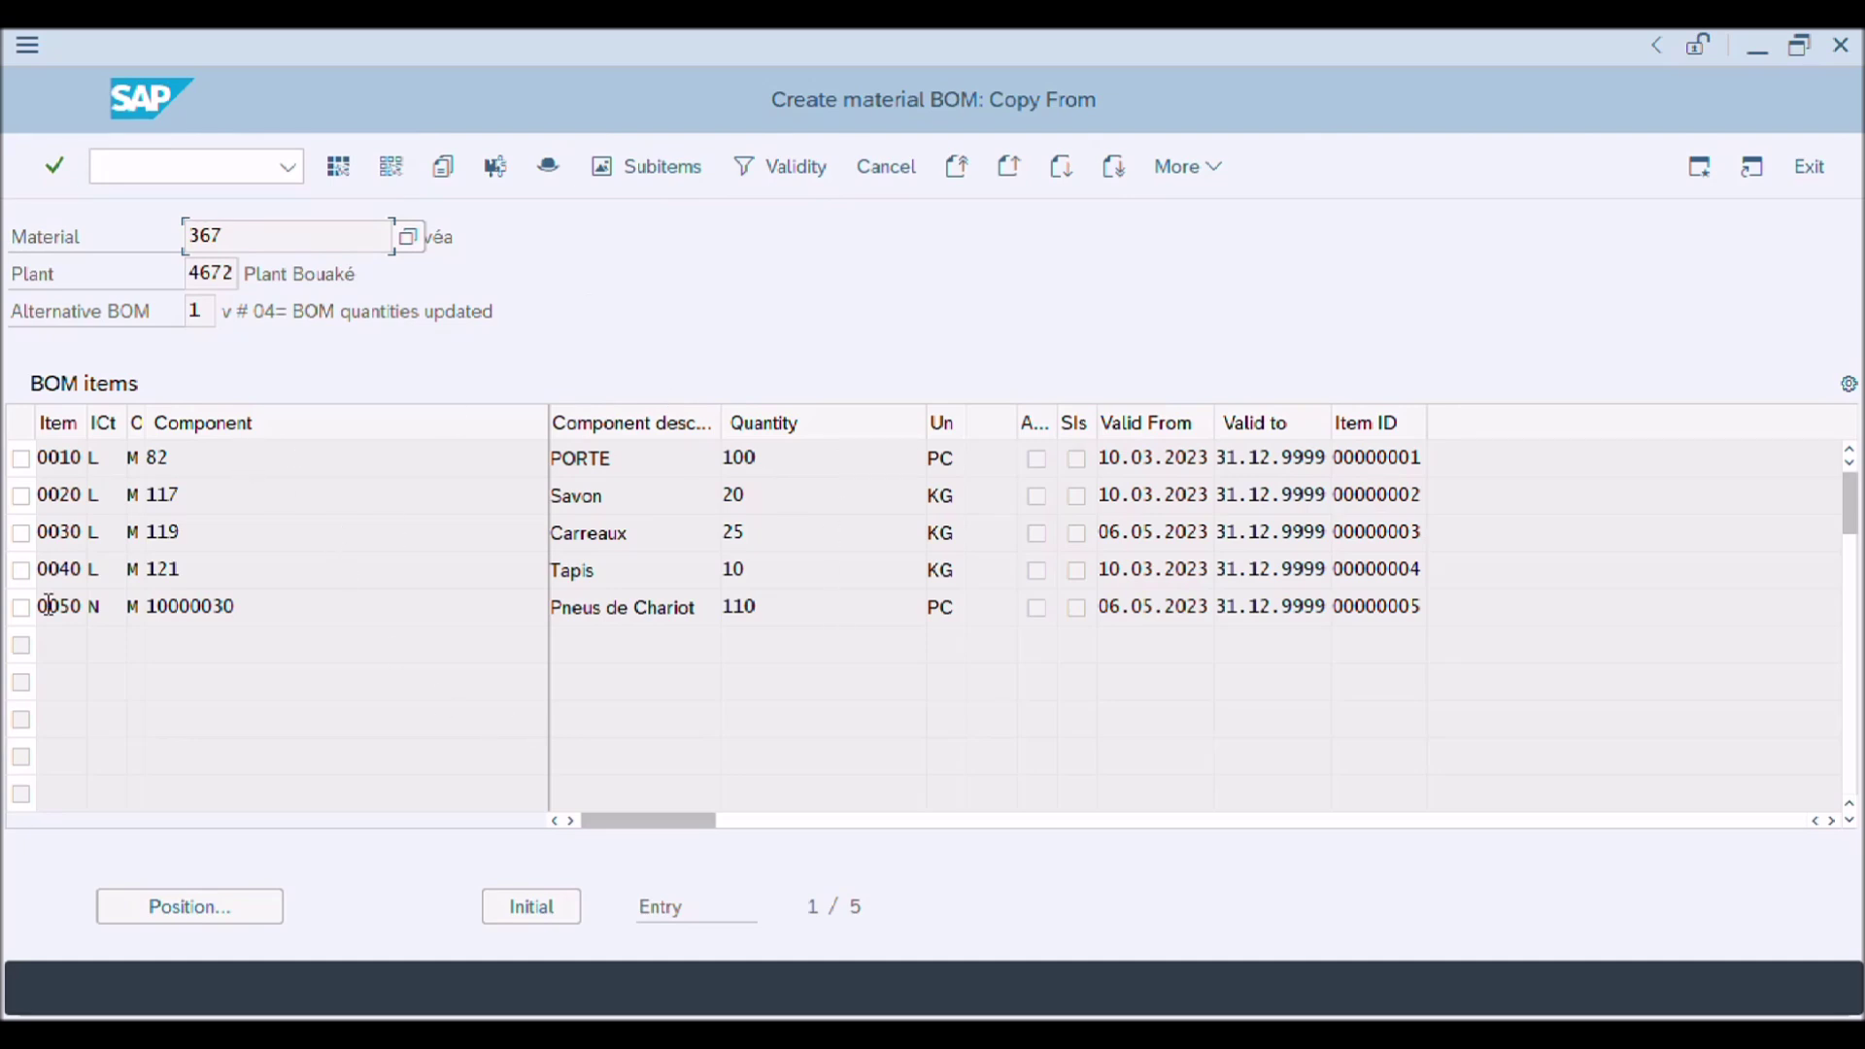
click(337, 171)
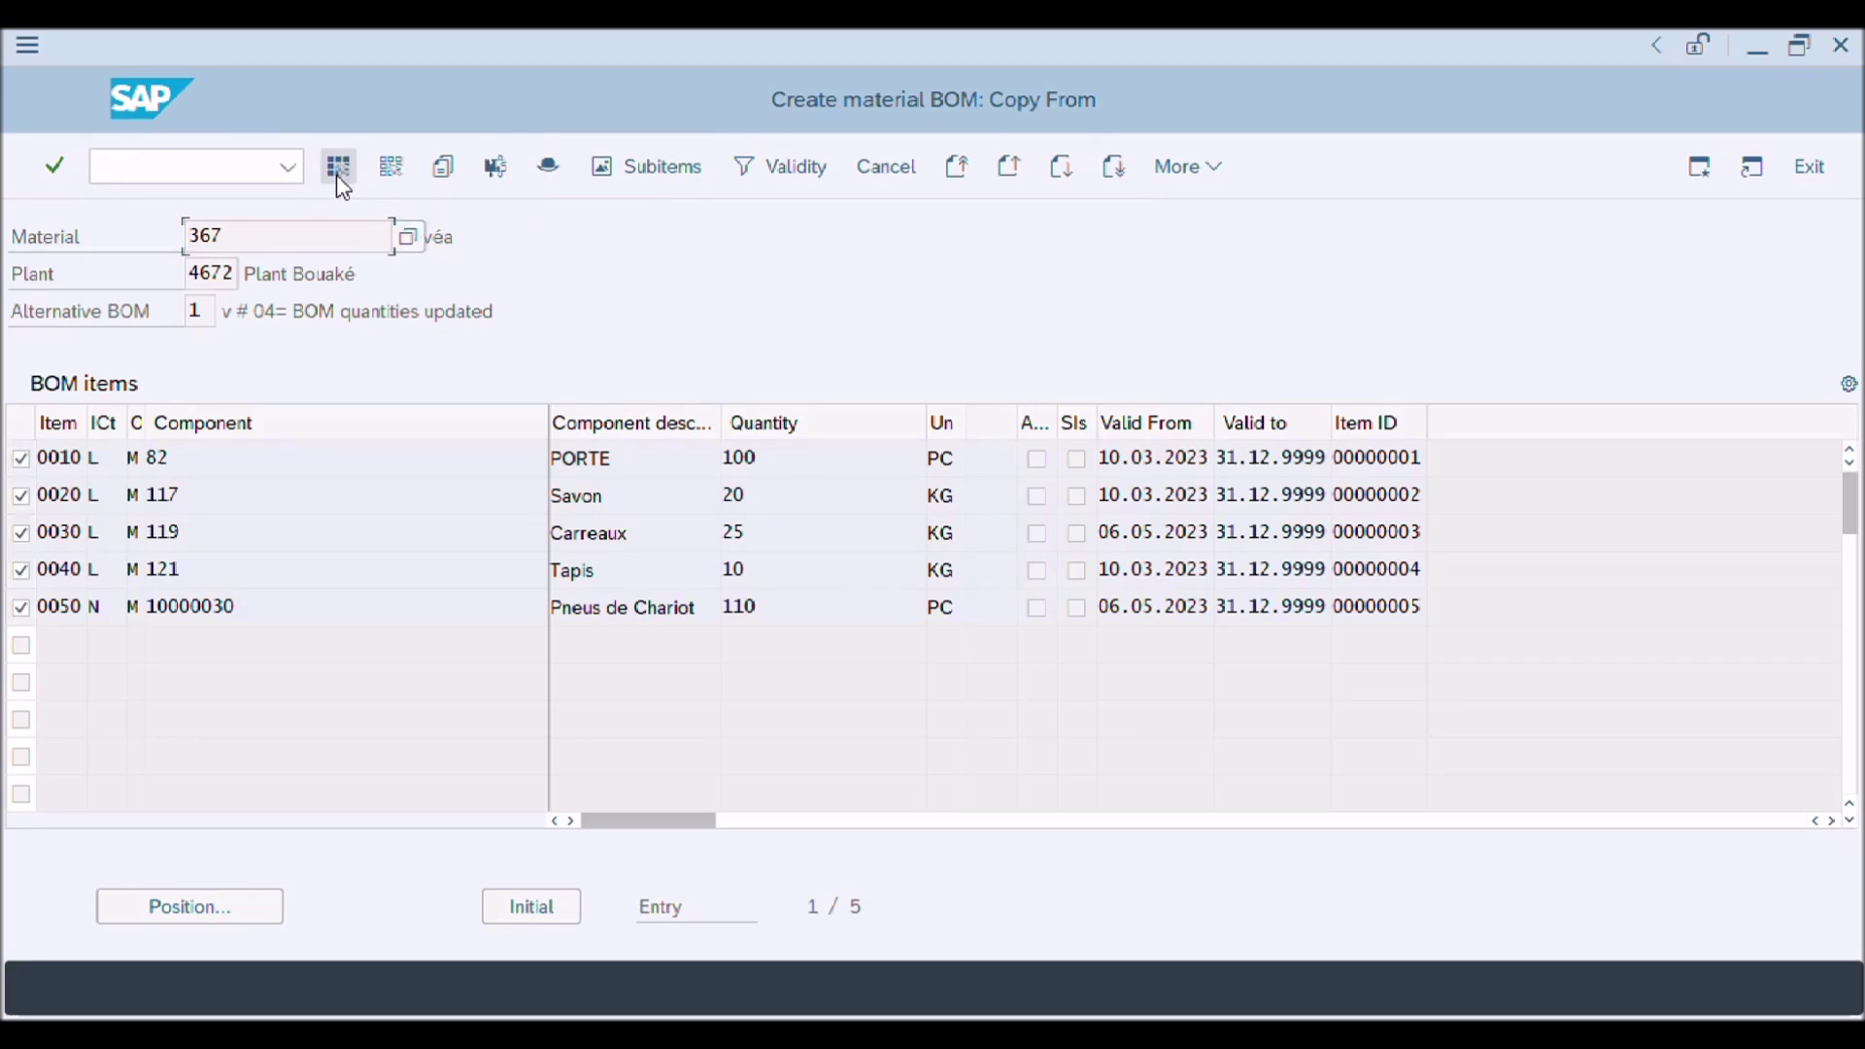
Copy the five marked components into alternative BOM 4
click(444, 173)
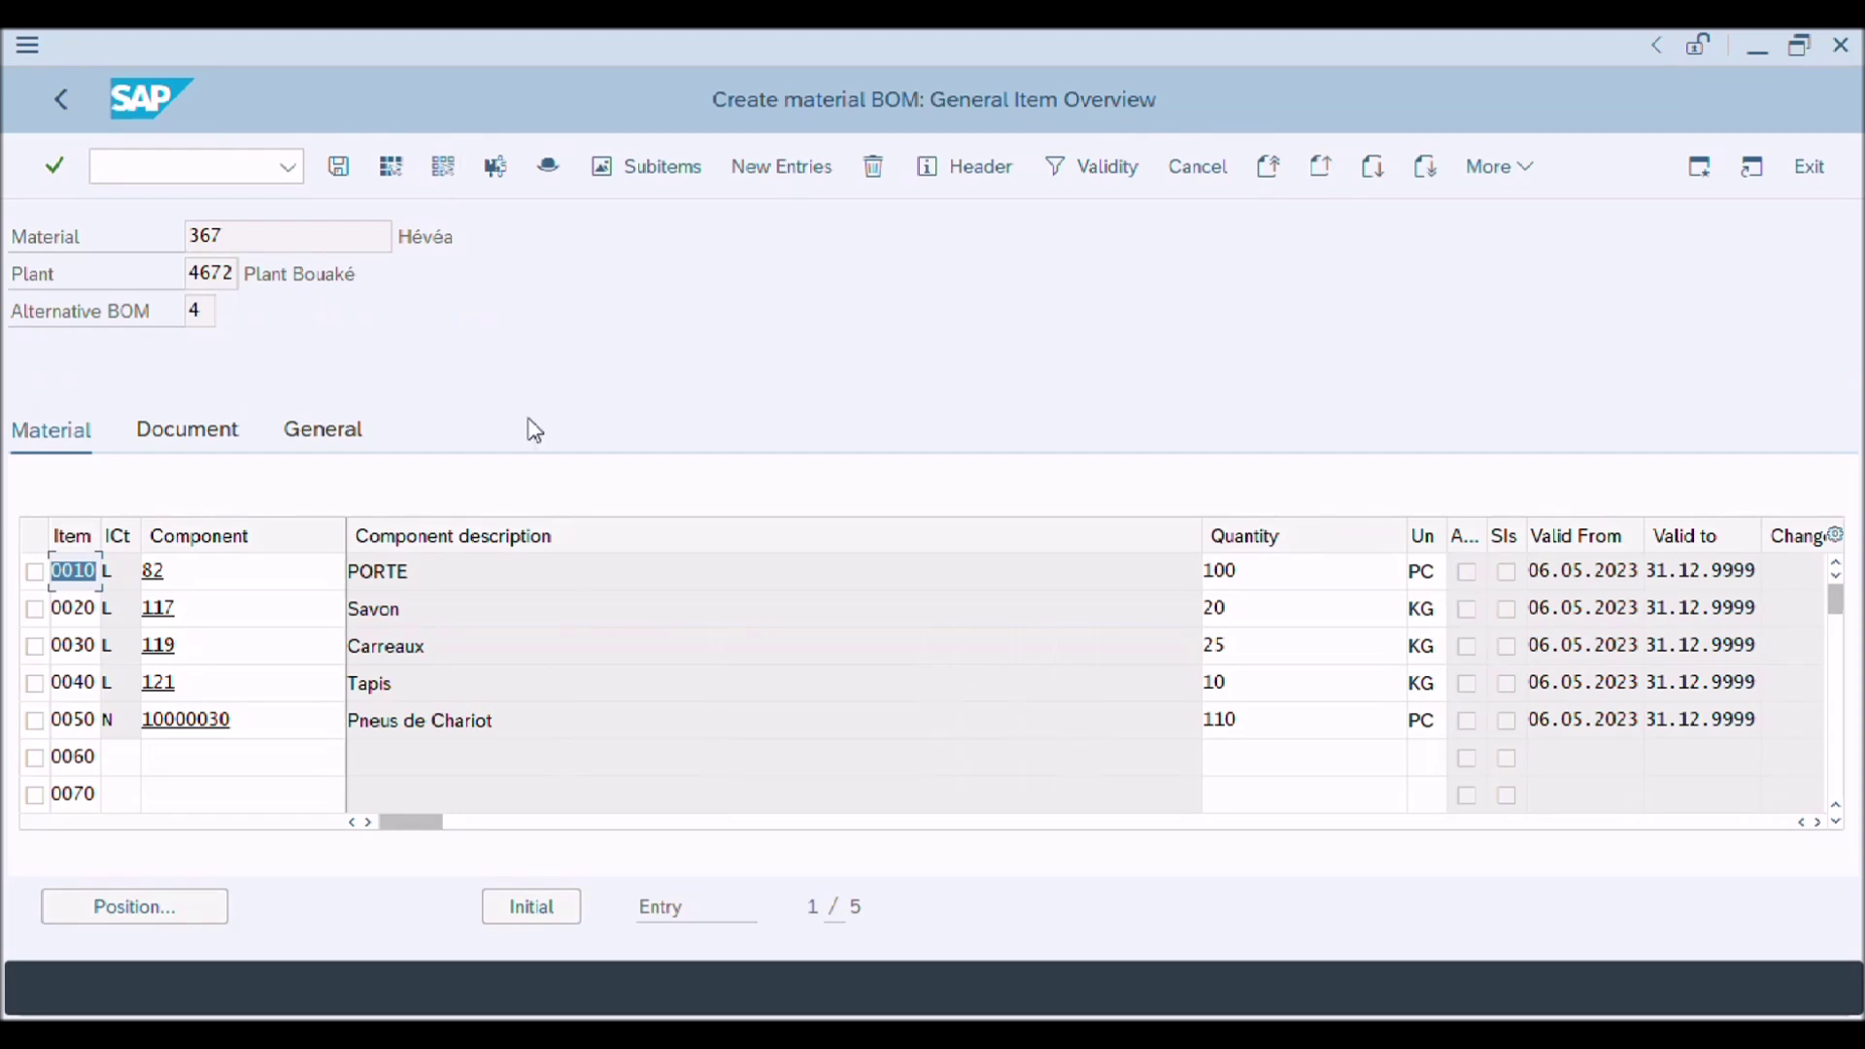
click(308, 569)
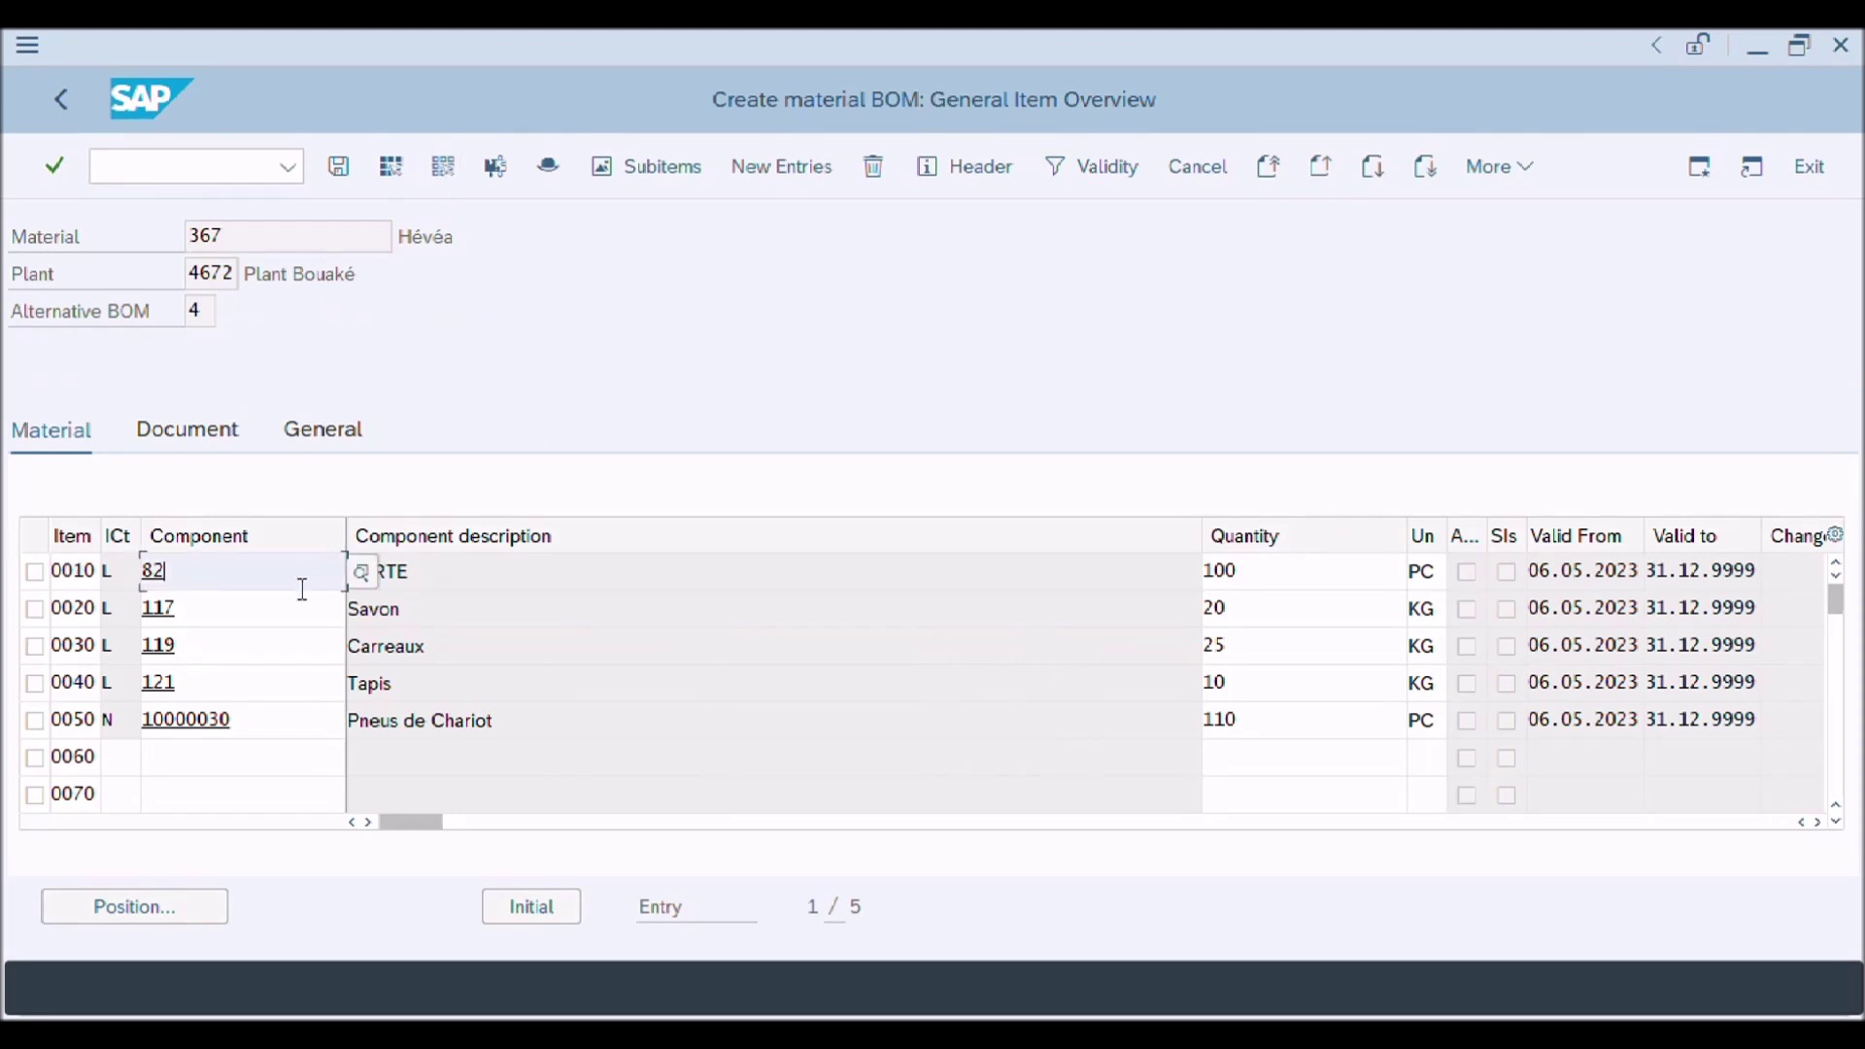
click(300, 606)
Check component 119's material master data, then return to the BOM item list
click(298, 646)
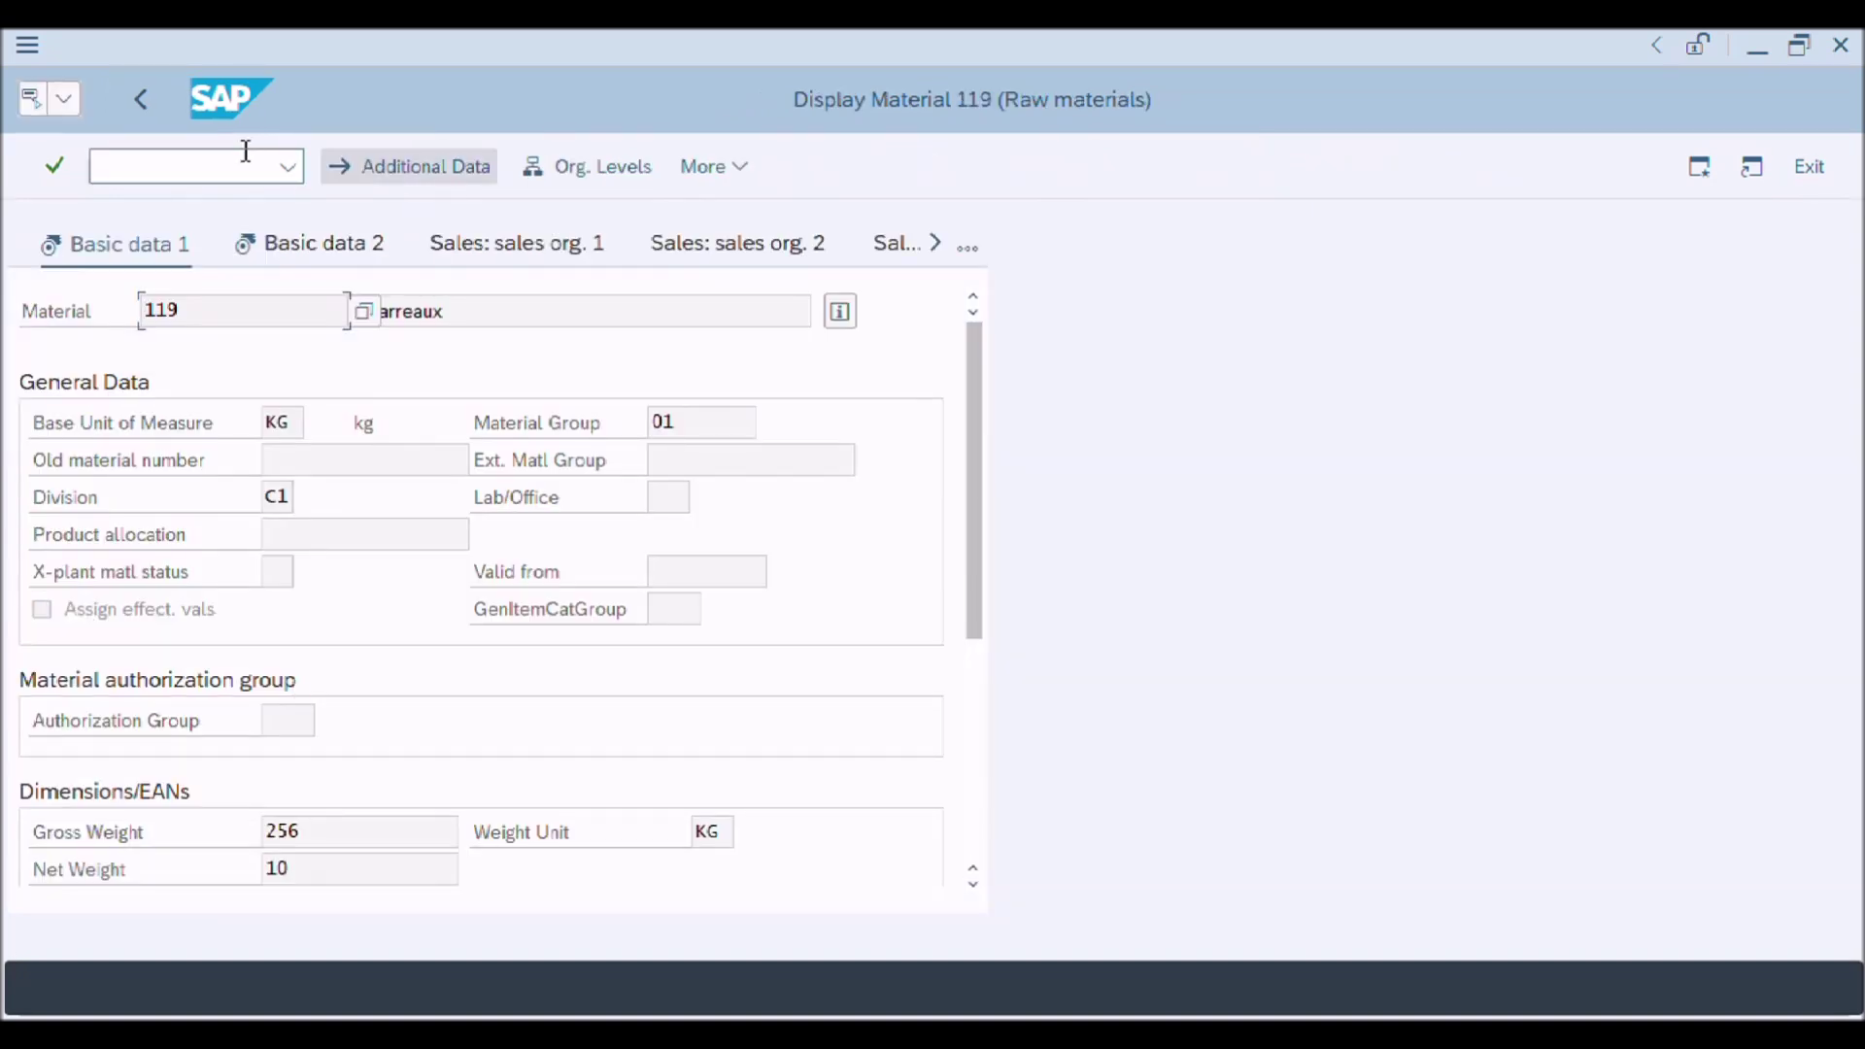
click(138, 101)
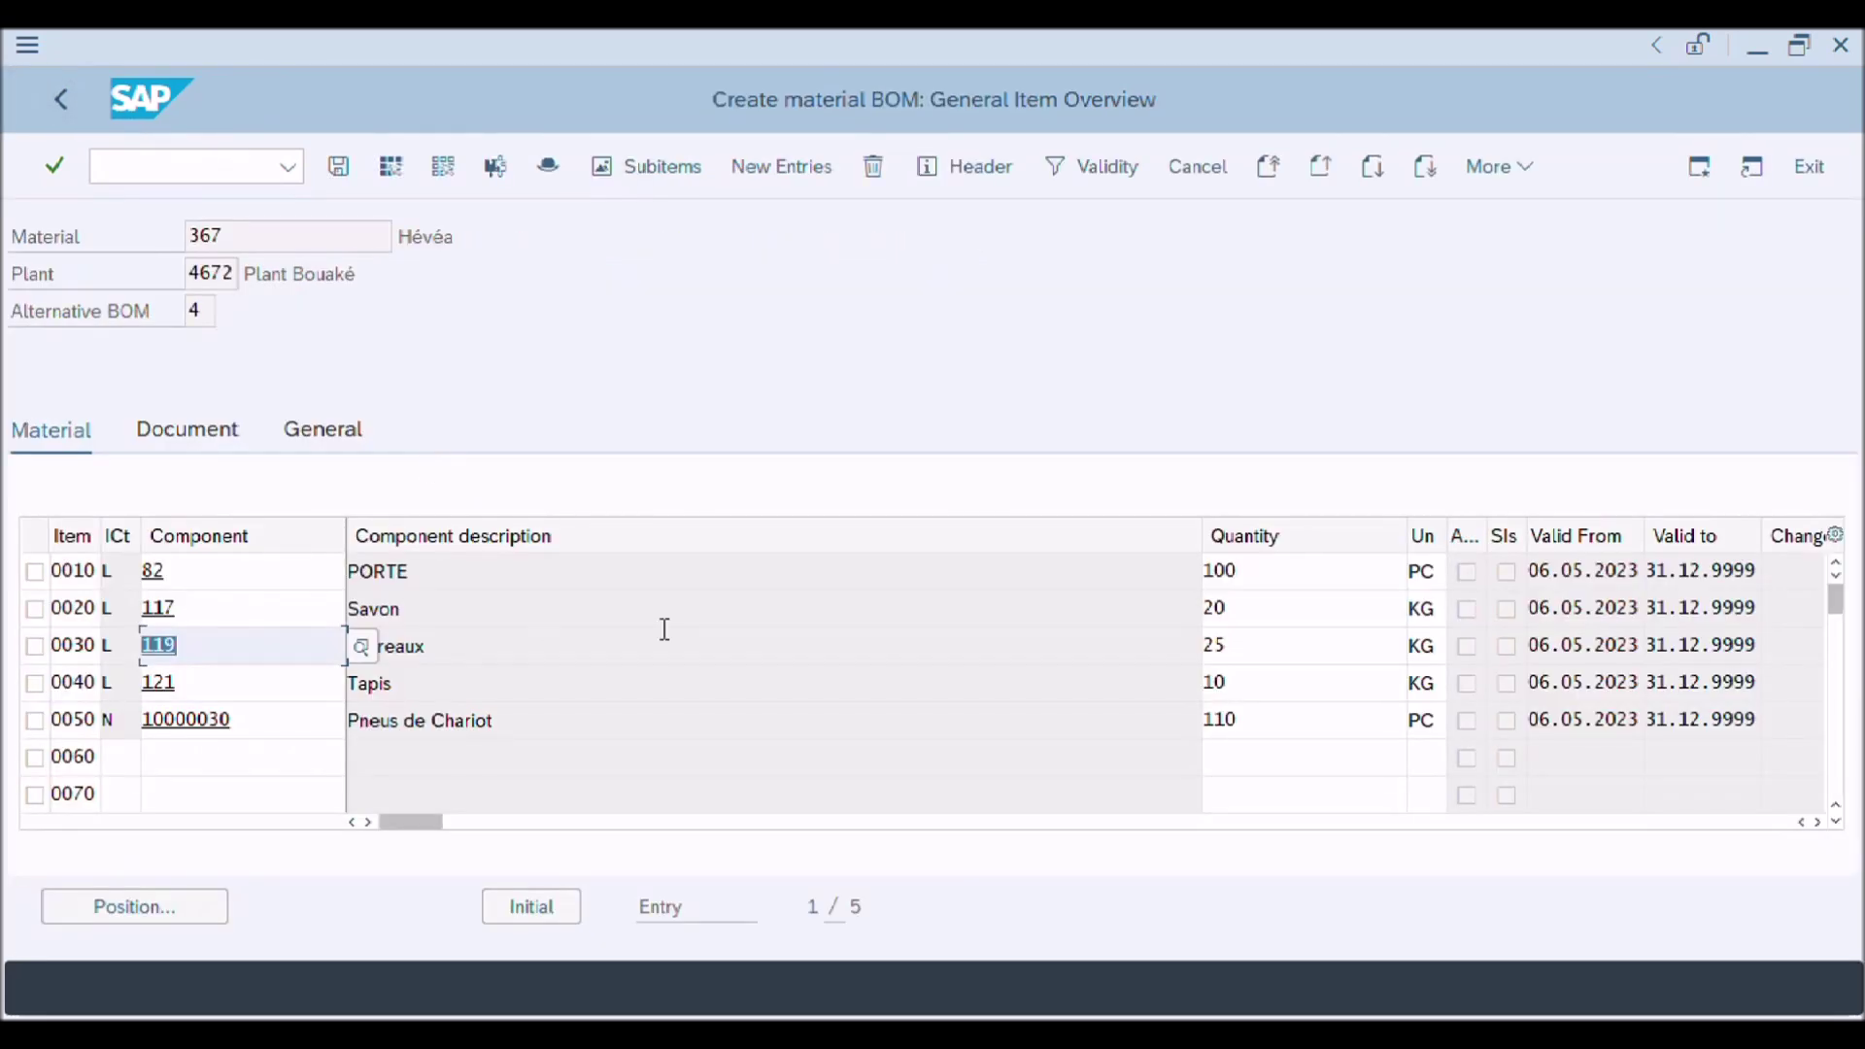
click(1284, 608)
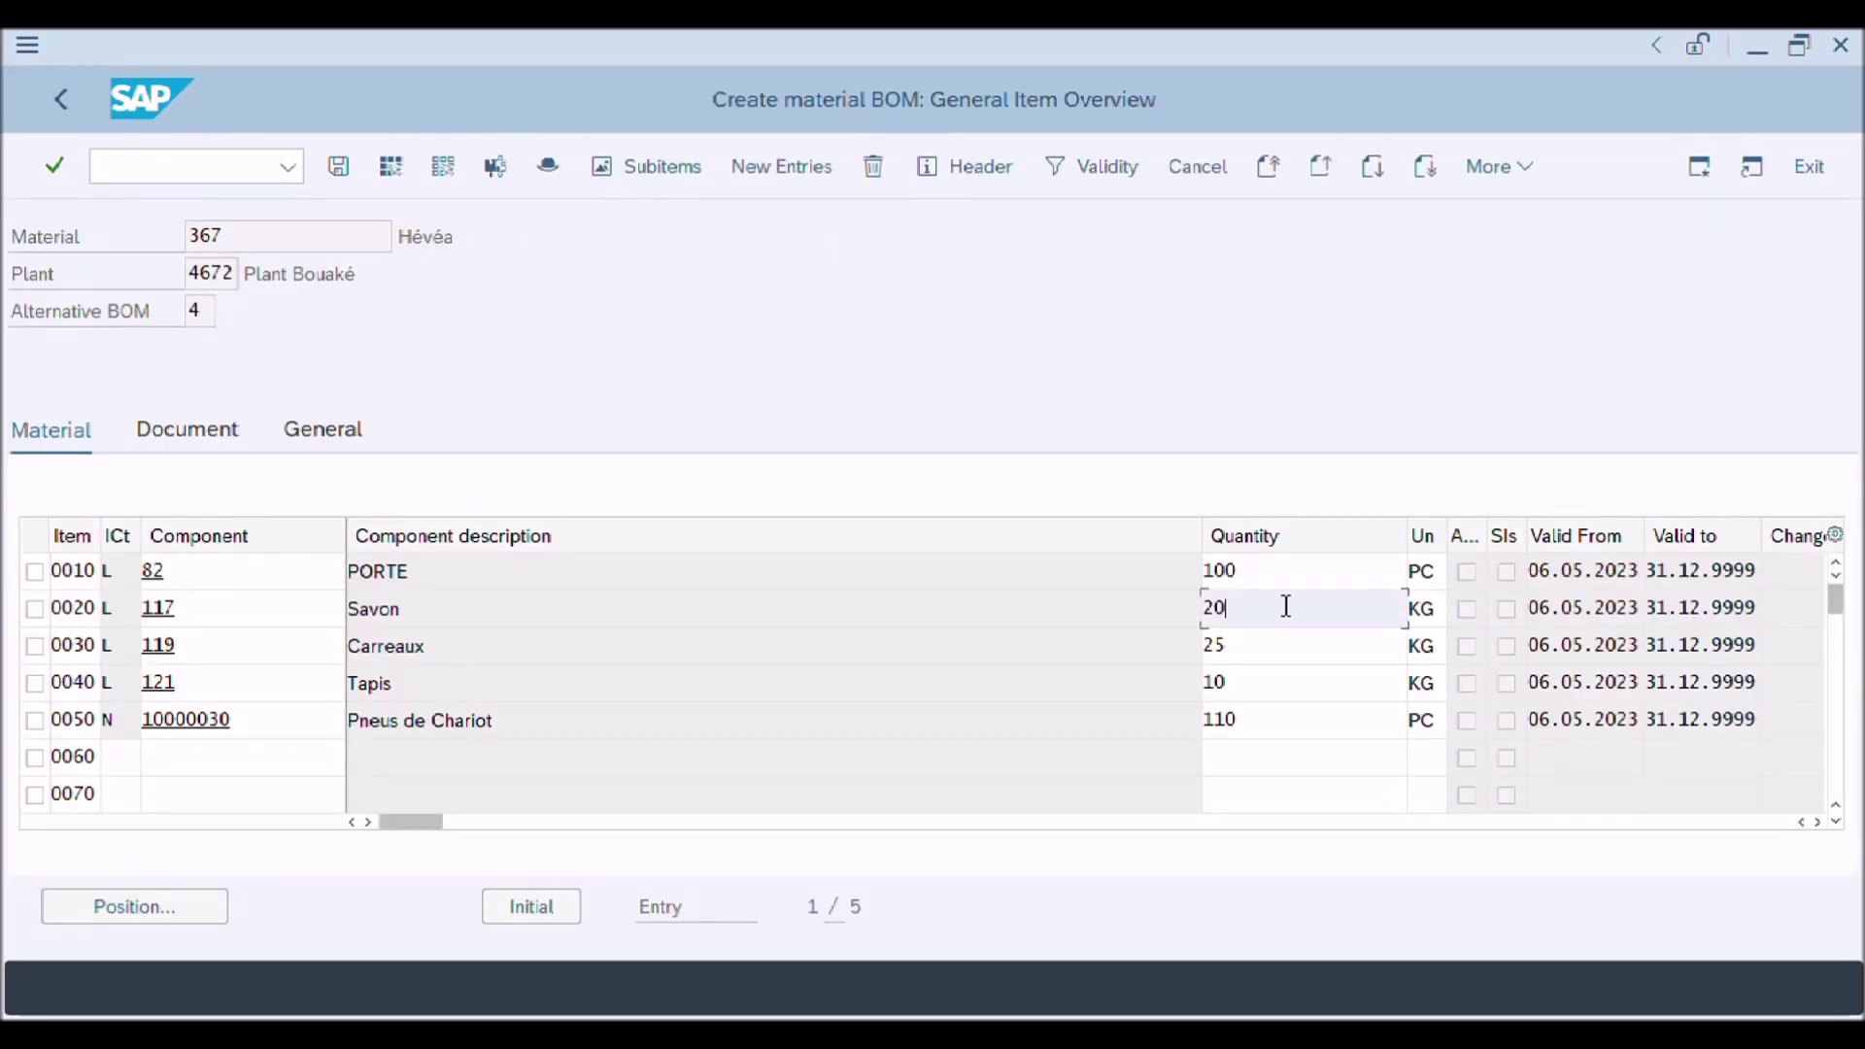
click(561, 175)
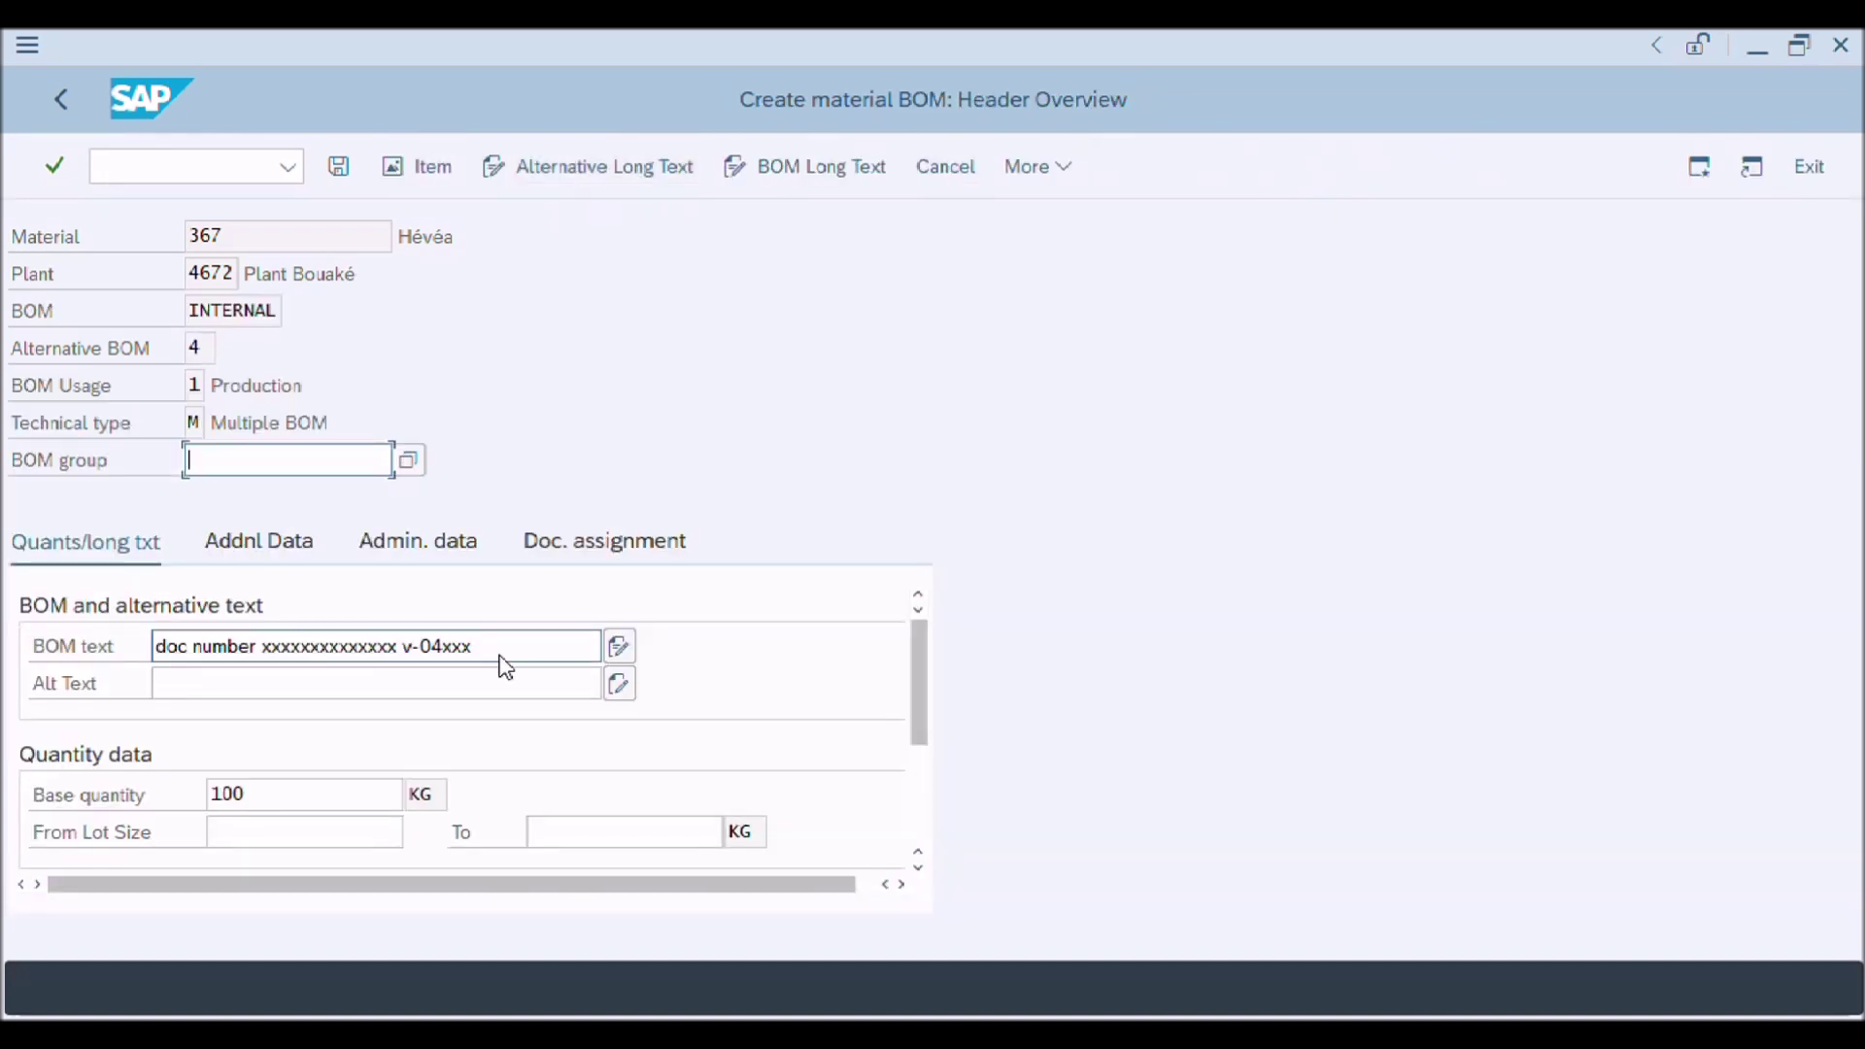
Change BOM 4's header base quantity to 150 KG with alternative text 'different size batch.....'
click(499, 648)
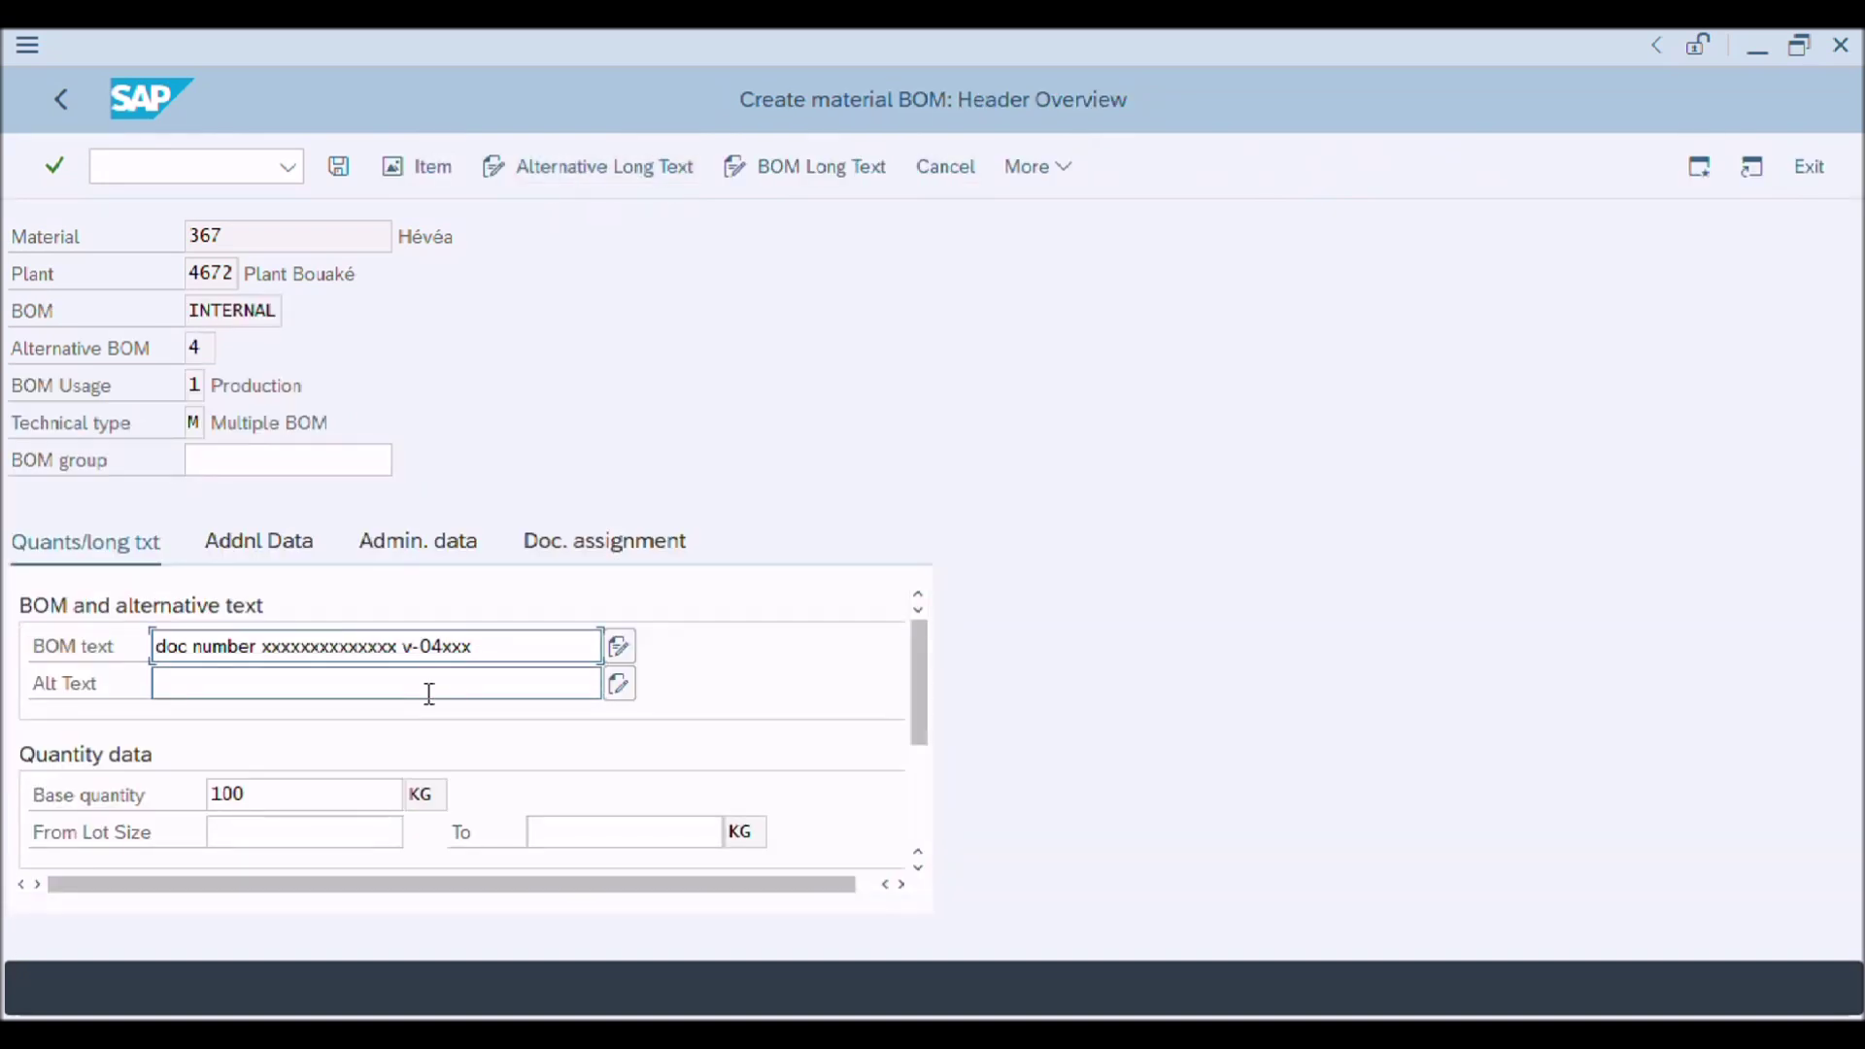
click(429, 688)
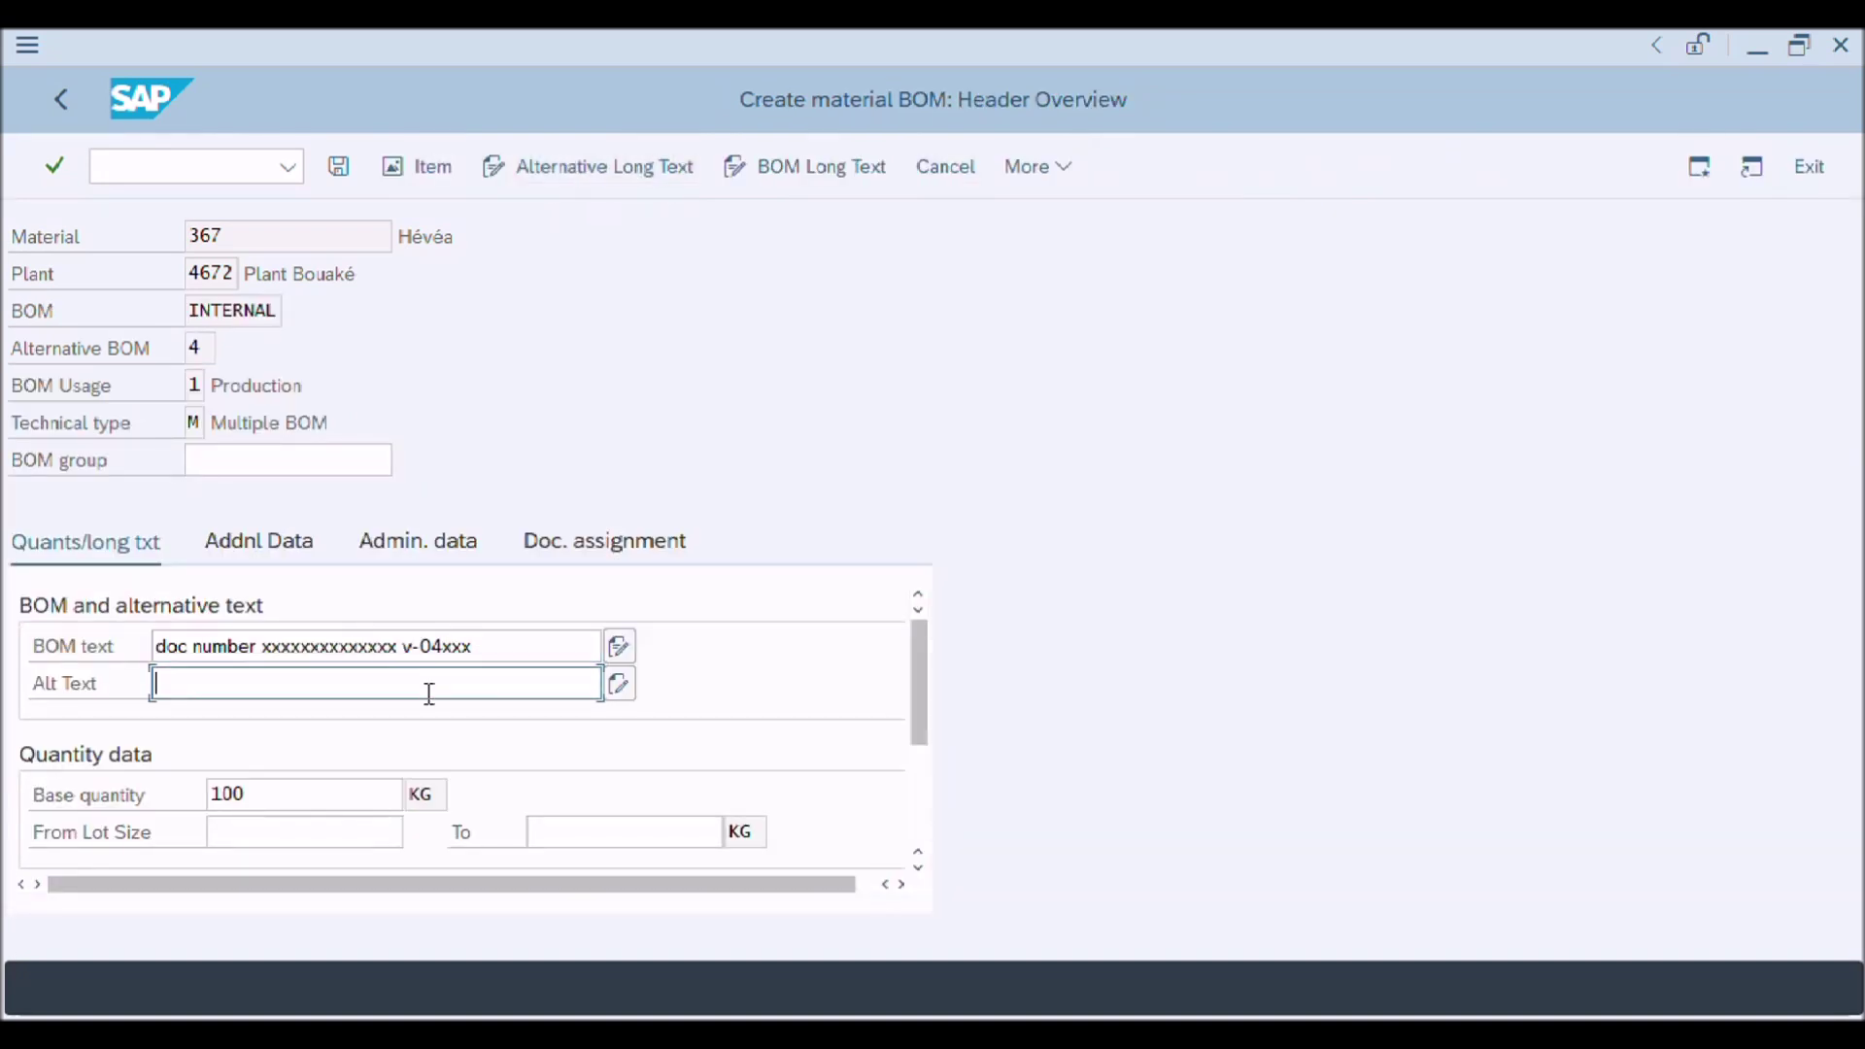
click(249, 794)
key(BackSpace)
key(BackSpace)
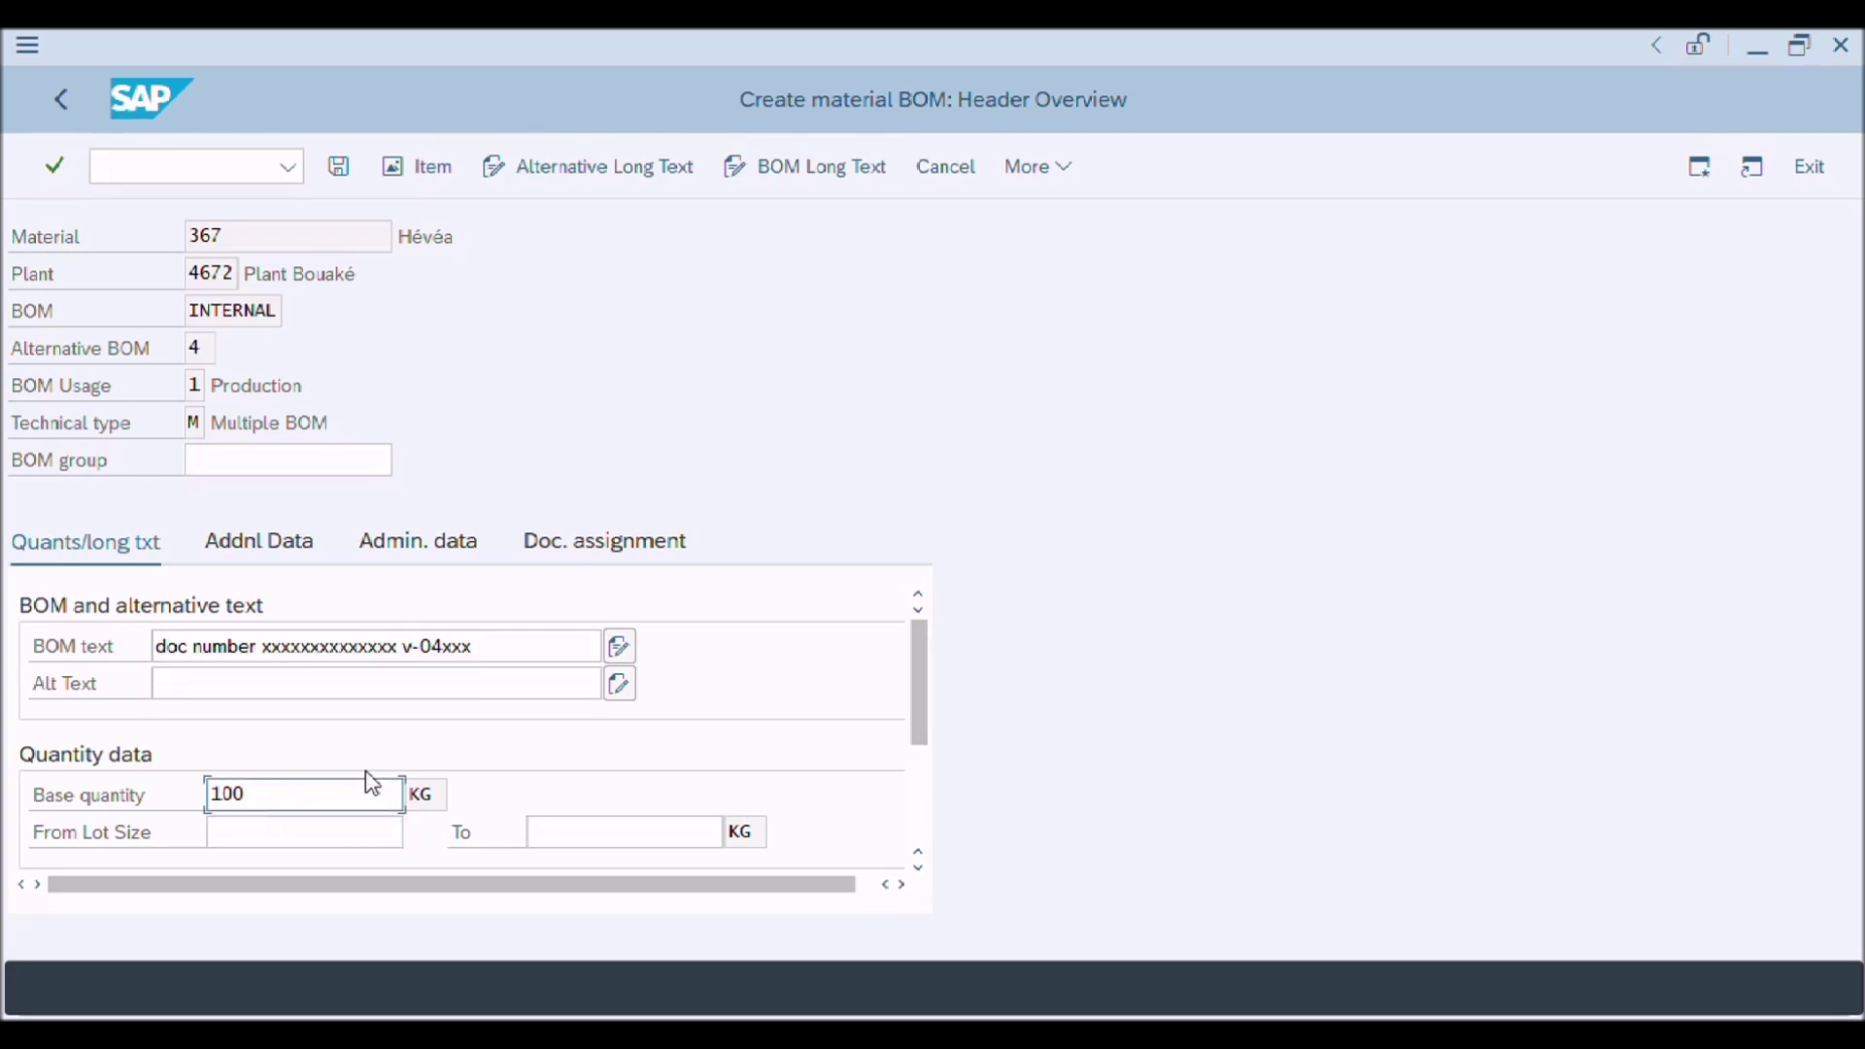
text(5)
click(393, 685)
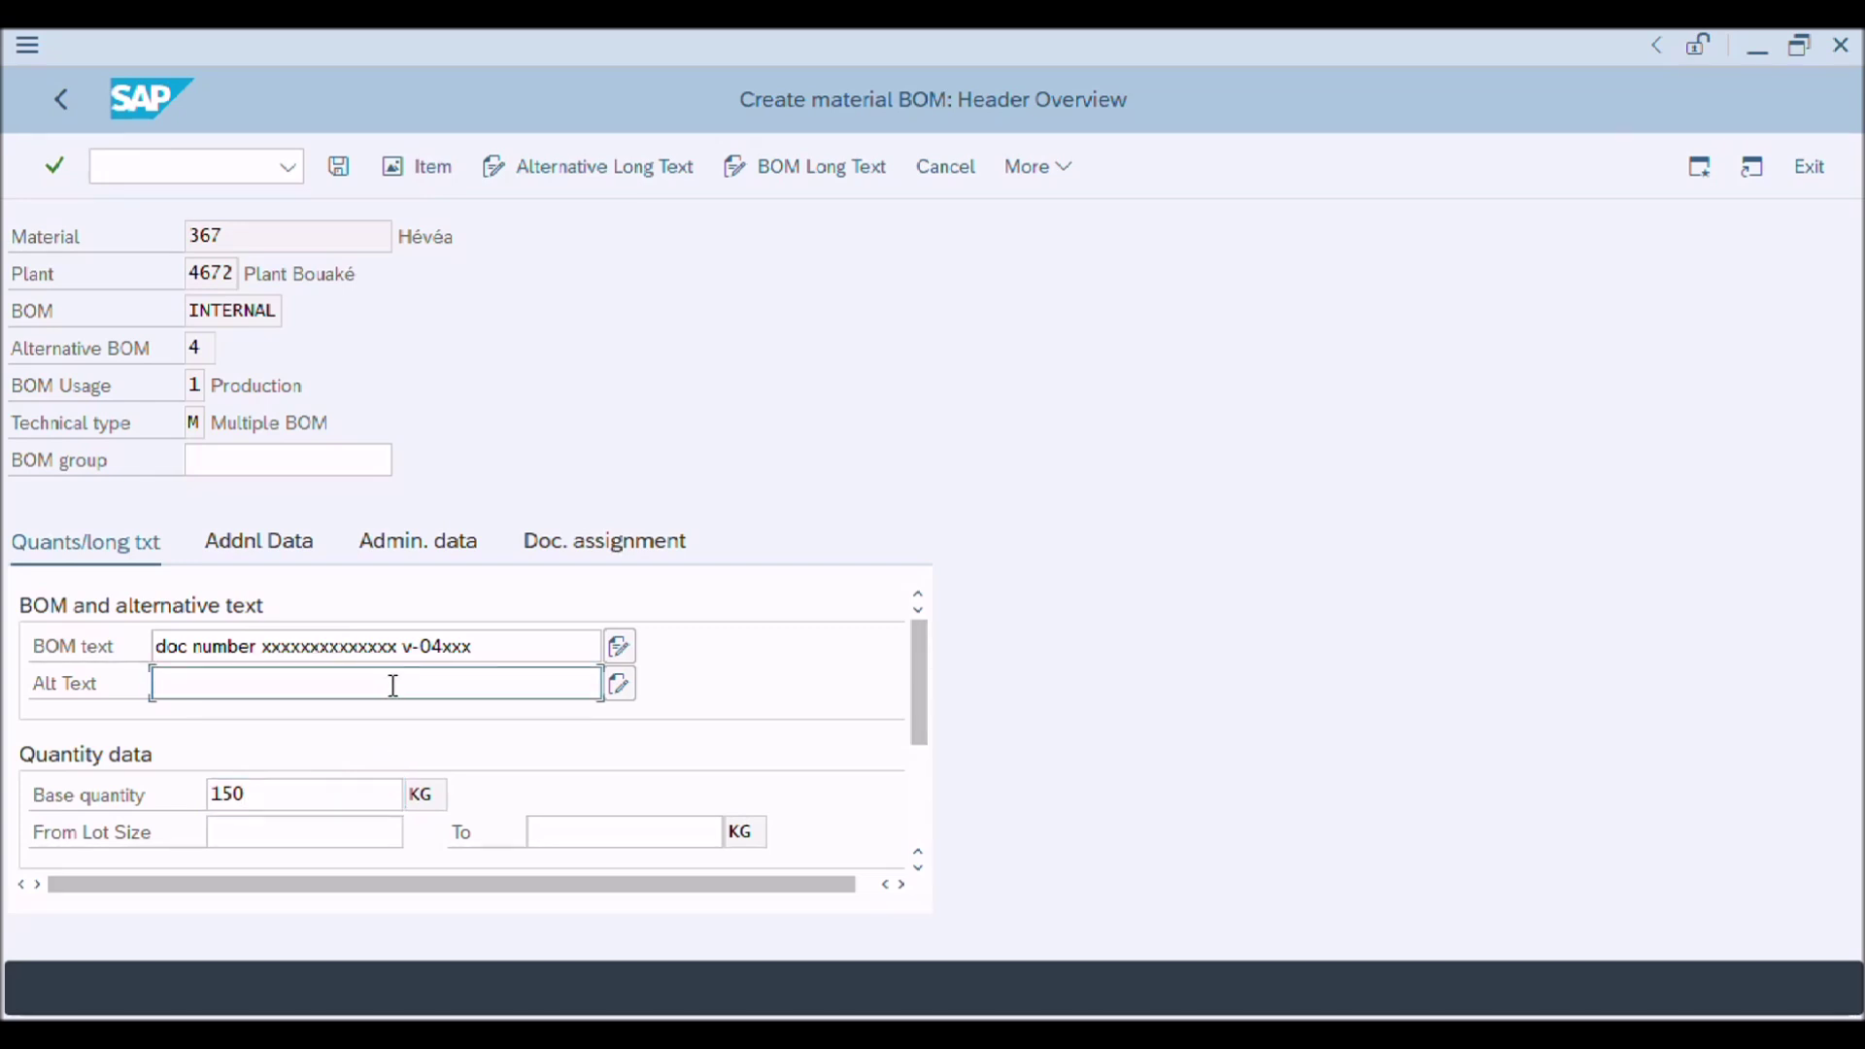
text(d)
click(347, 733)
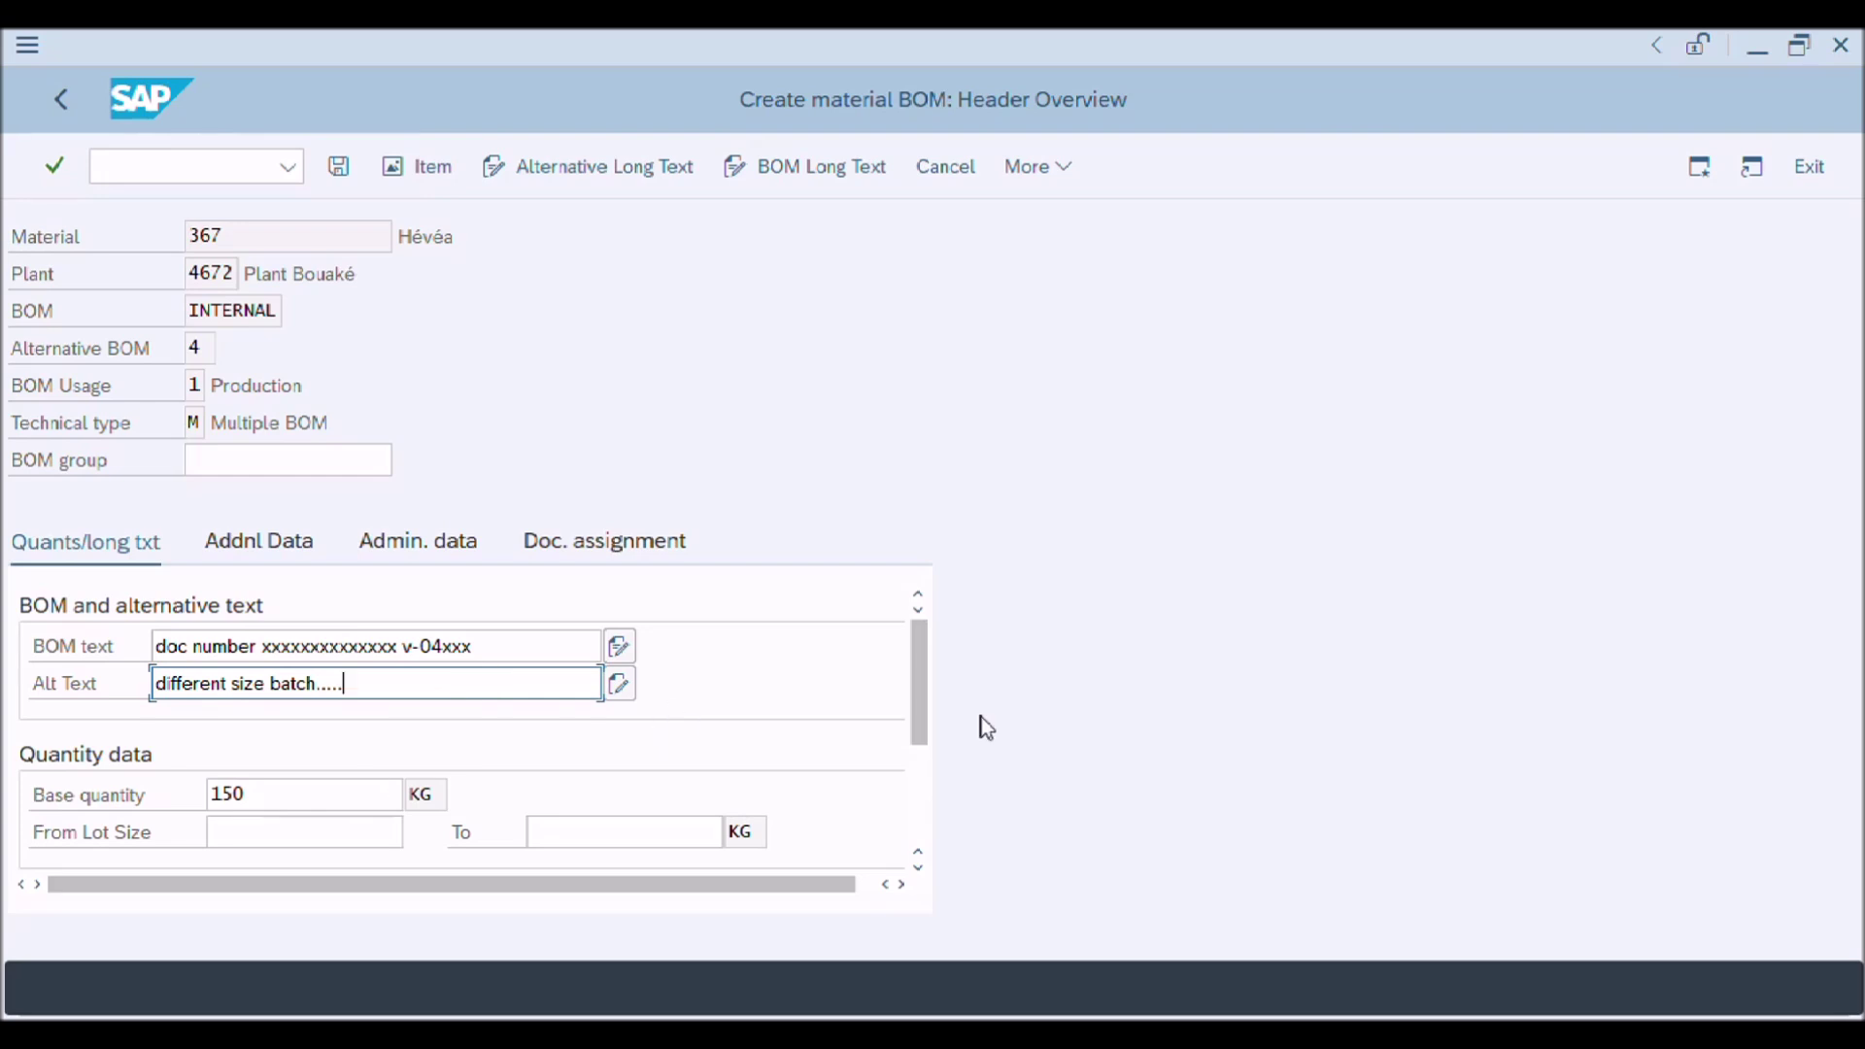
click(282, 787)
key(Return)
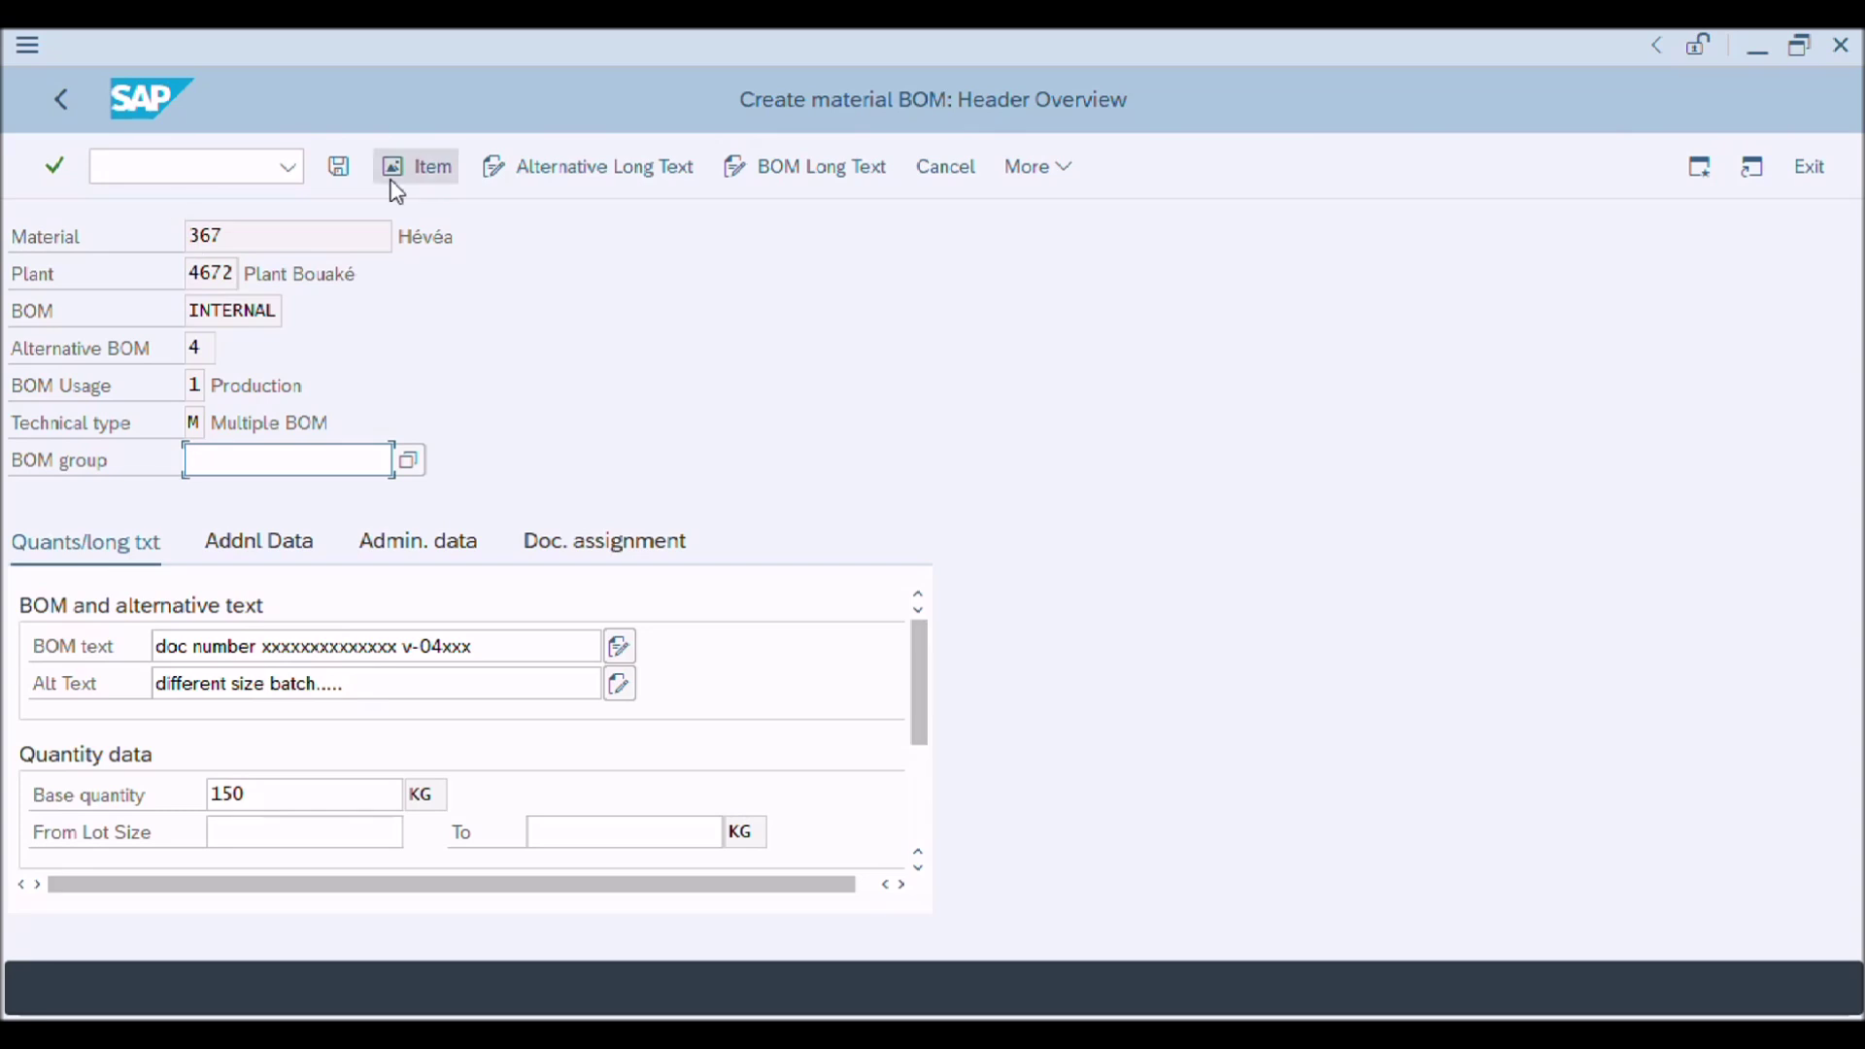
click(428, 171)
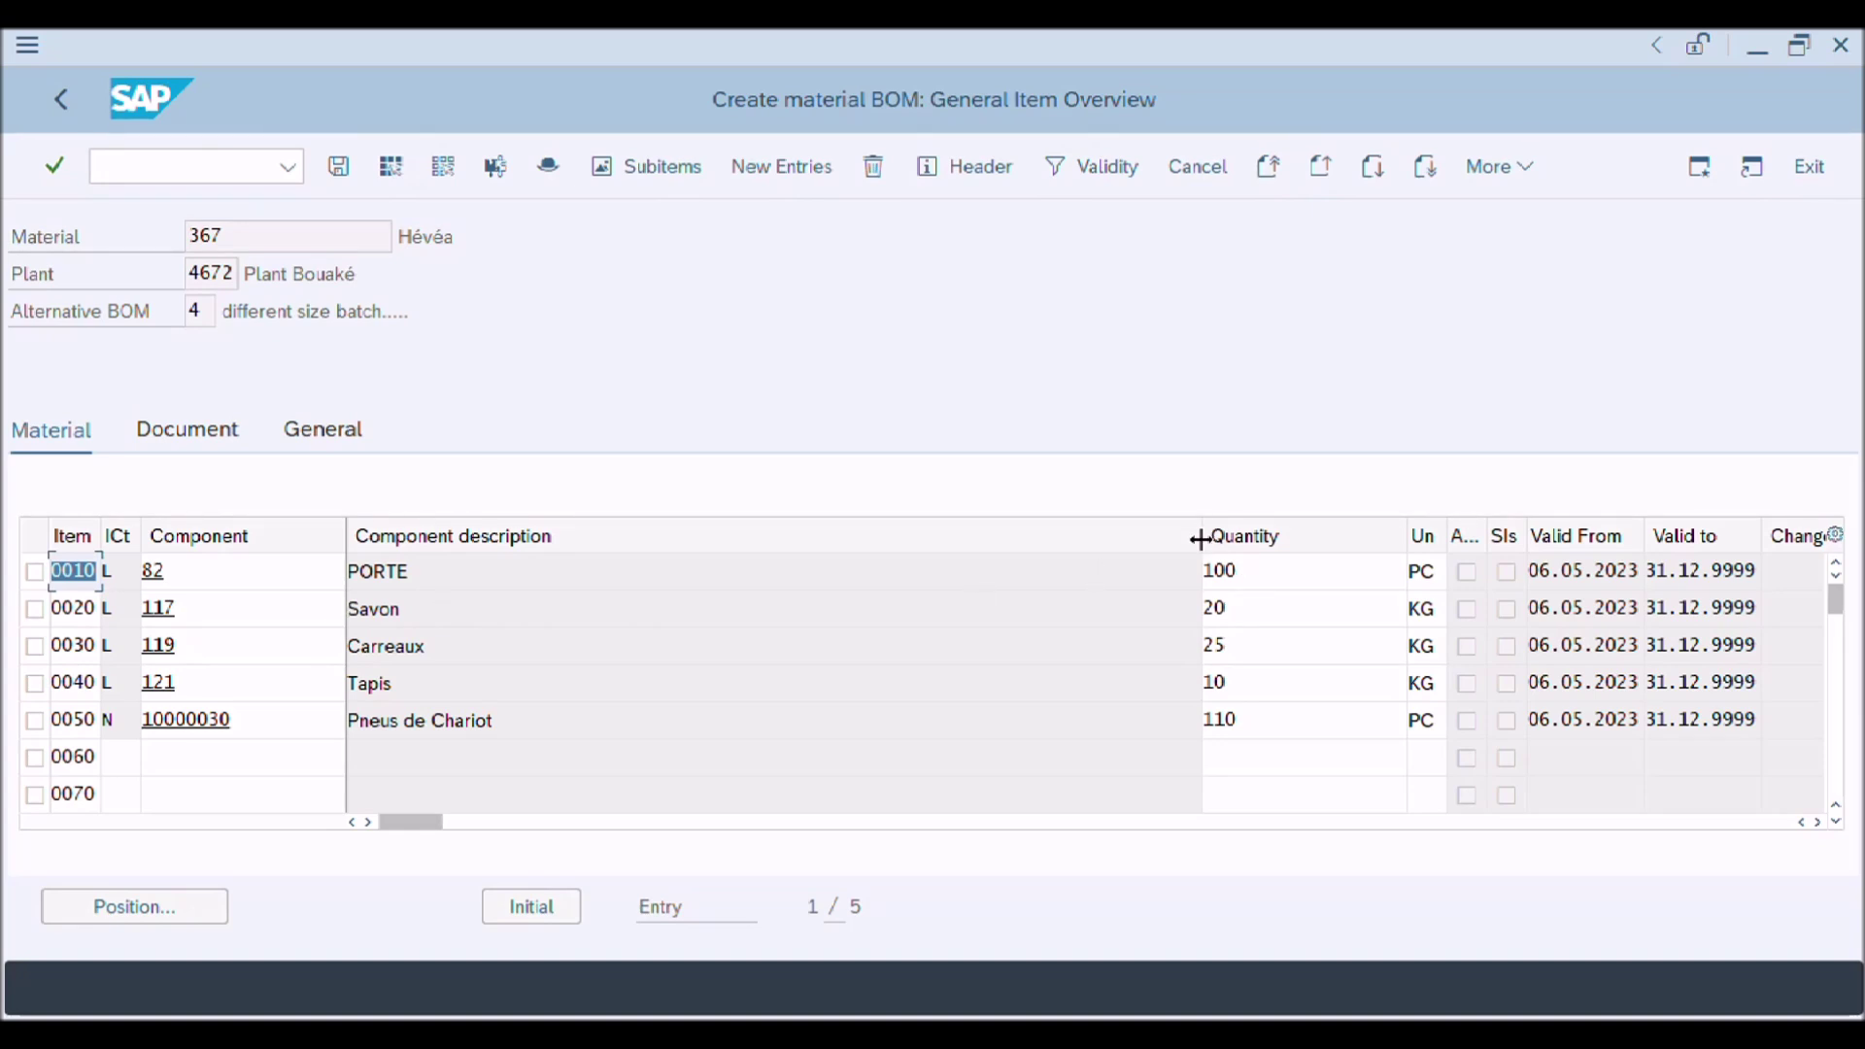
Set quantities of items 0010, 0020 and 0030 (PORTE, Savon, Carreaux) to 150, 25 and 30
drag(772, 620, 773, 620)
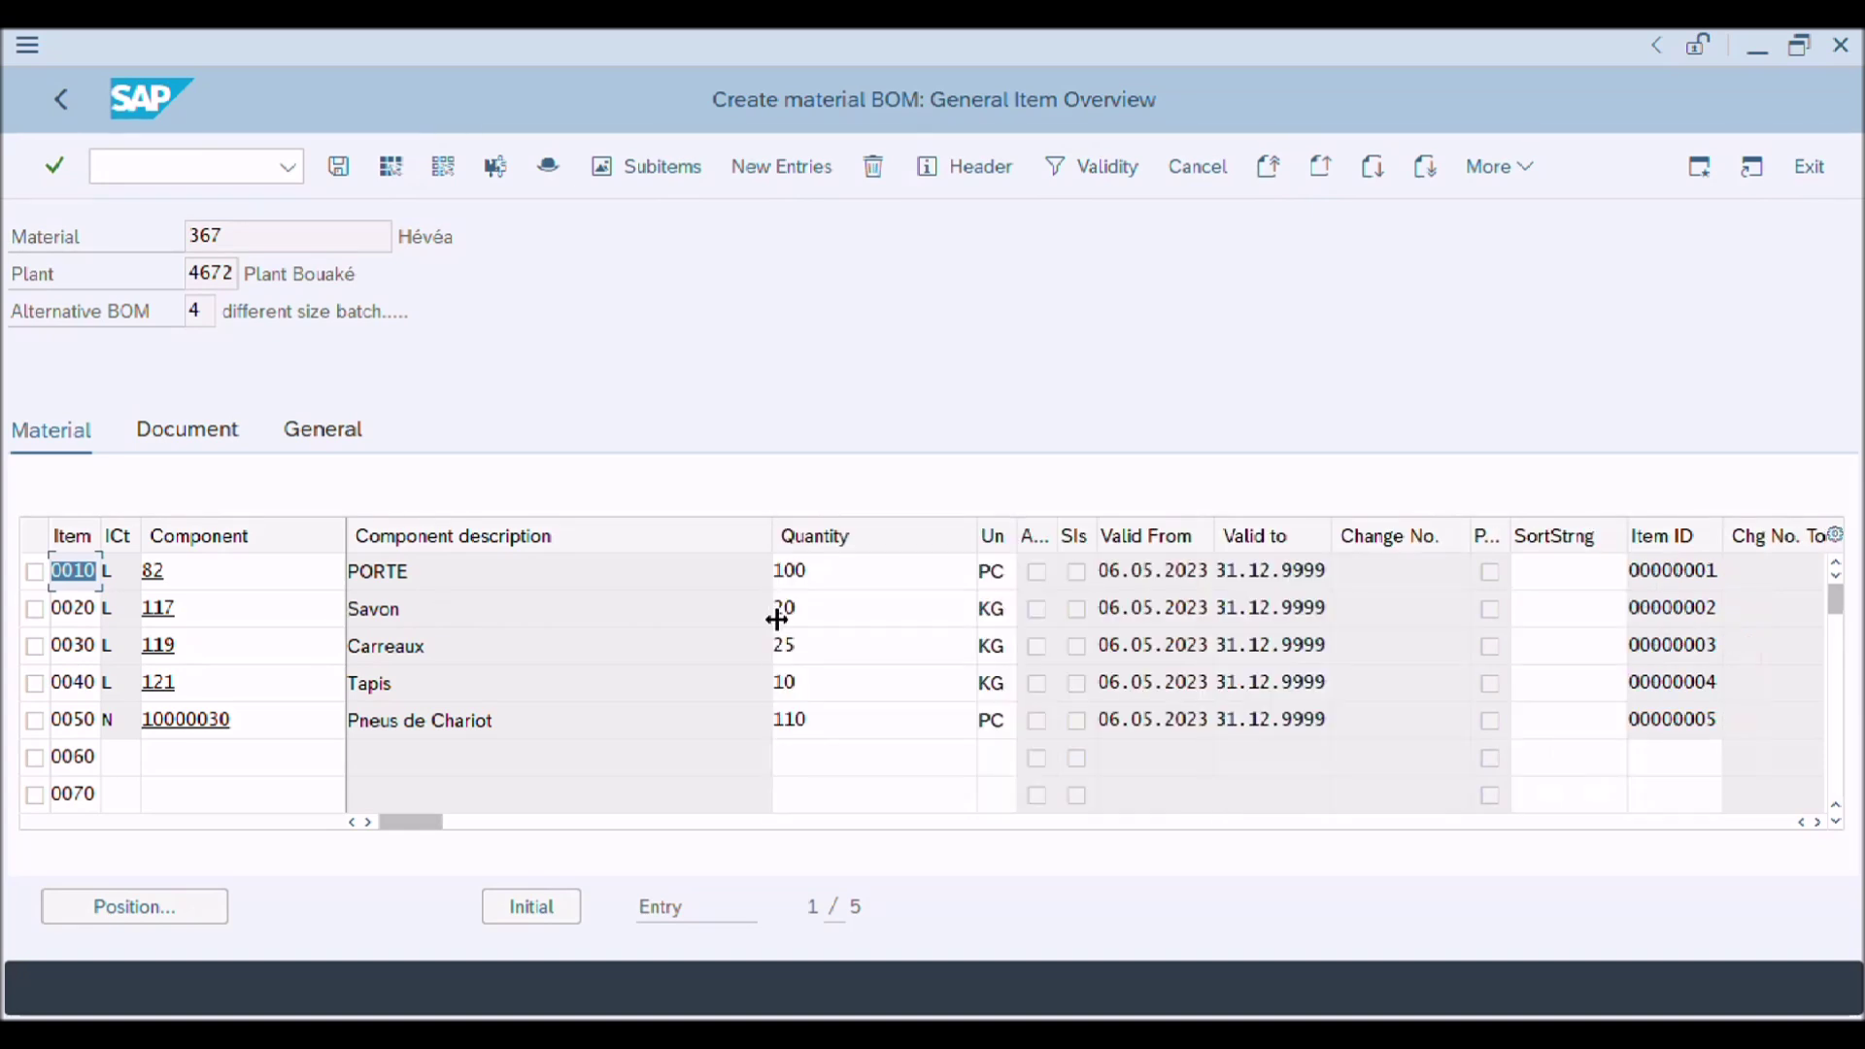
click(836, 573)
text(150)
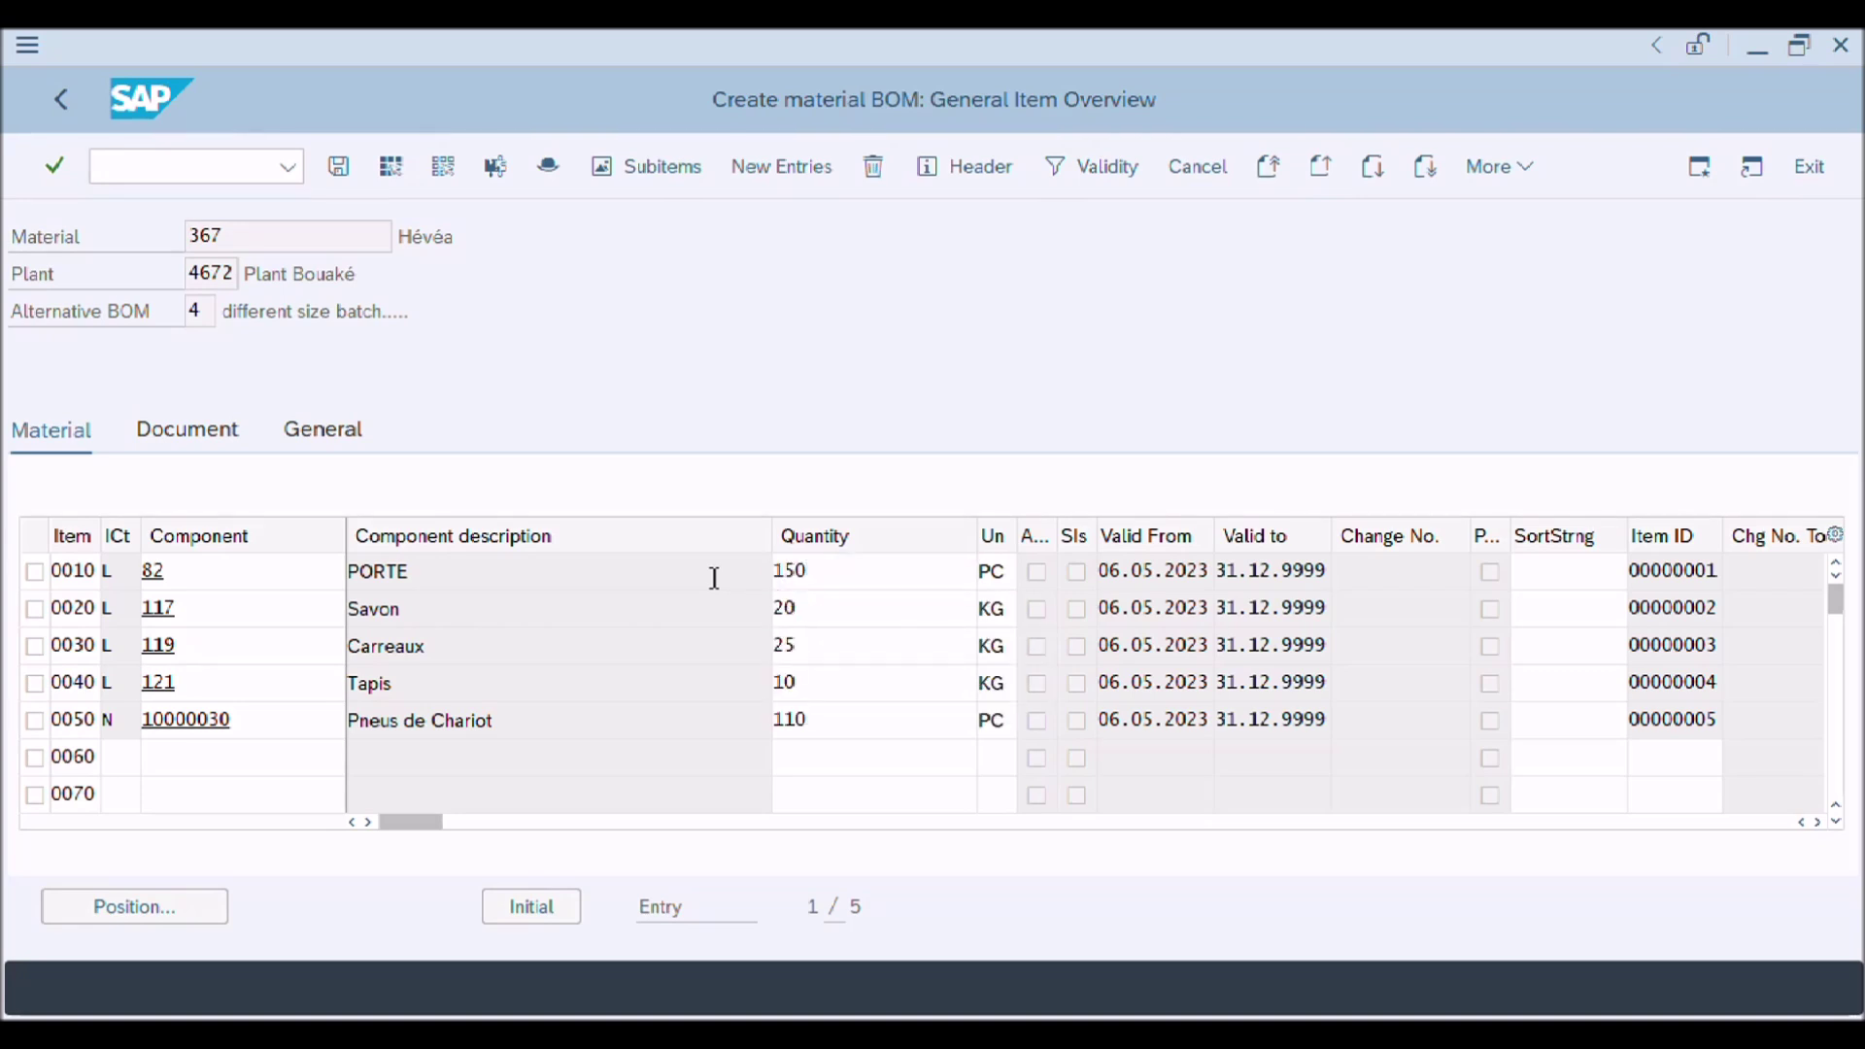
key(Return)
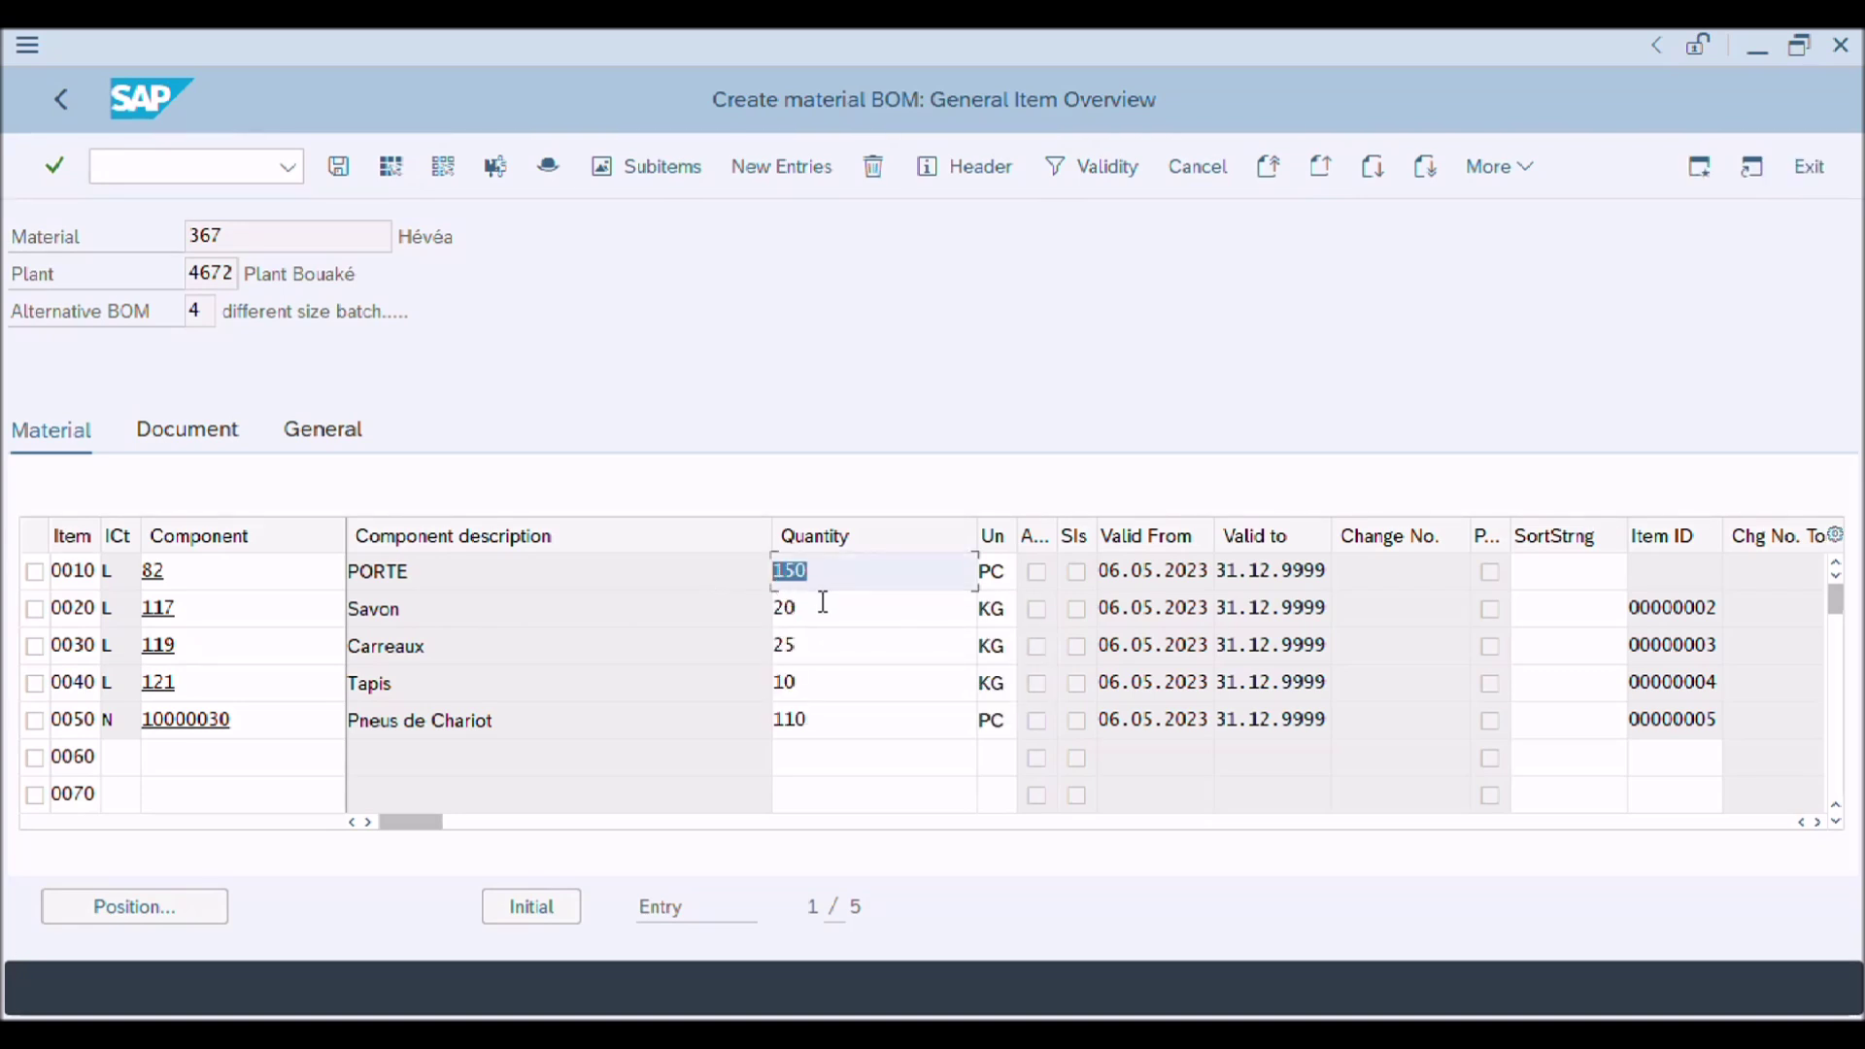
click(823, 603)
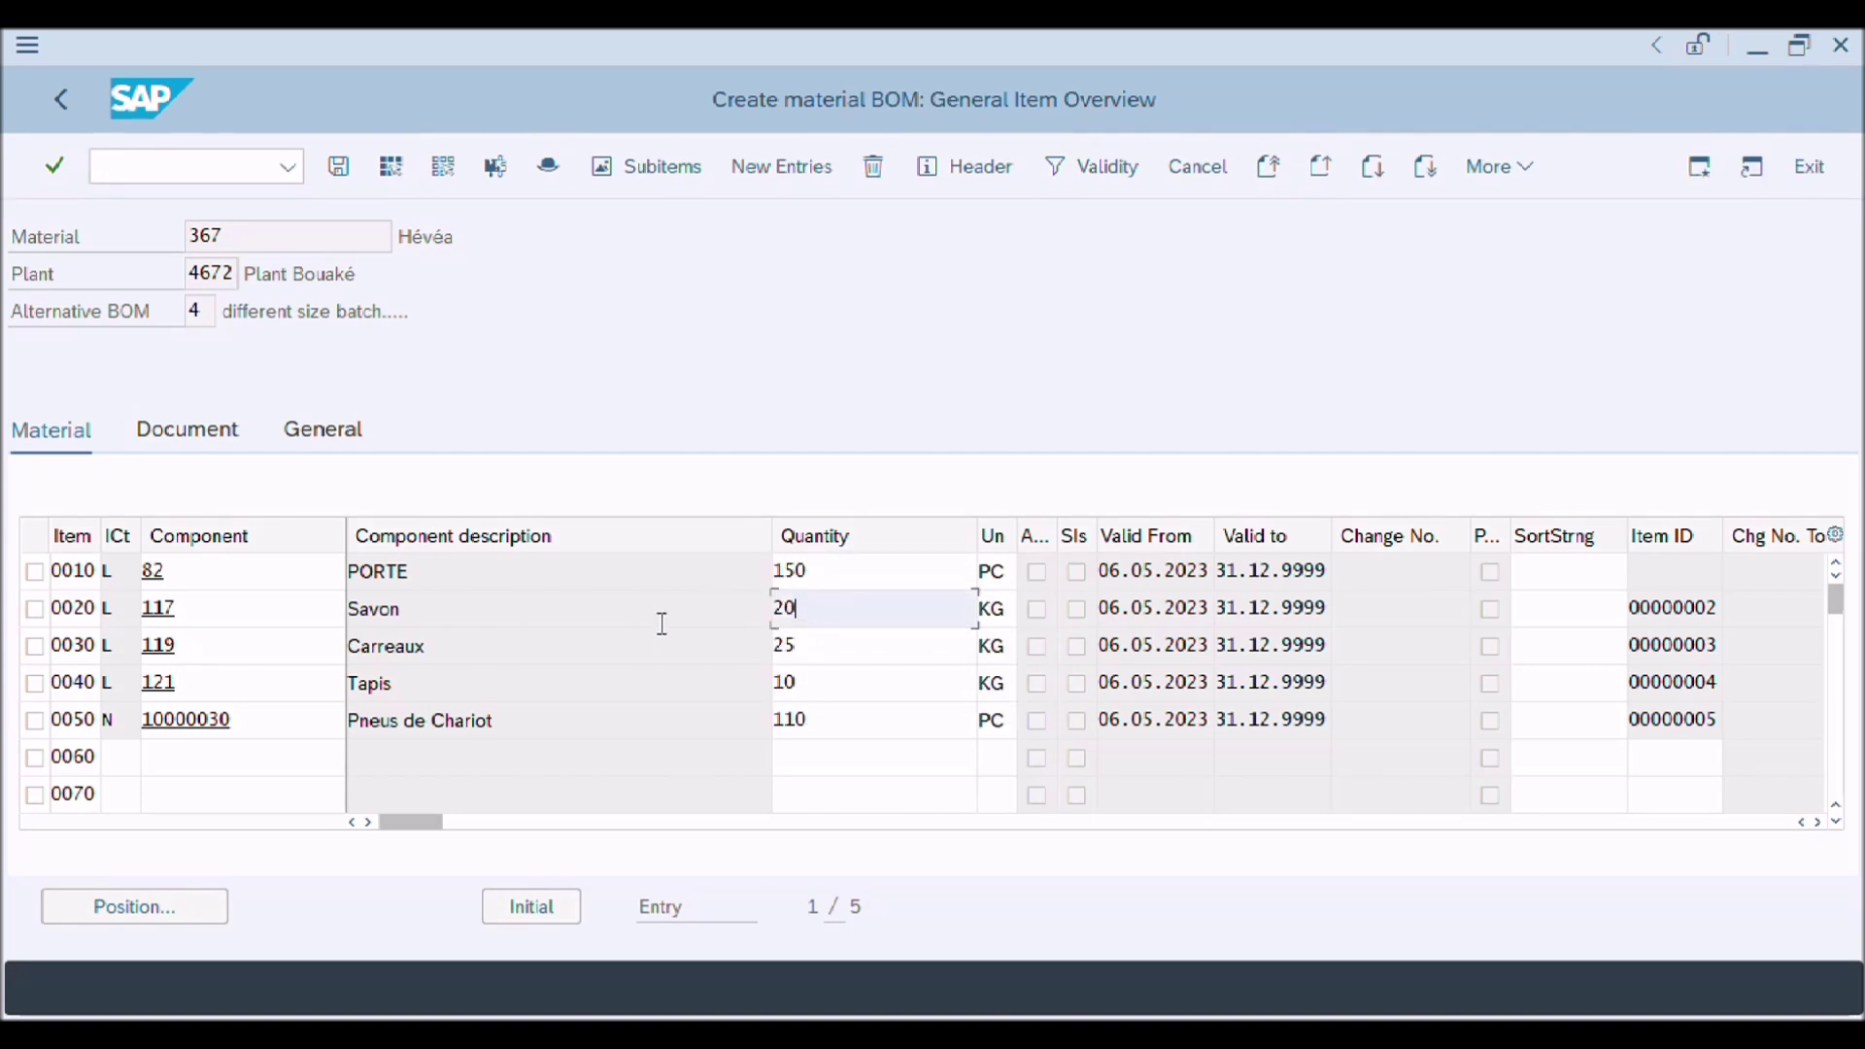
key(BackSpace)
text(5)
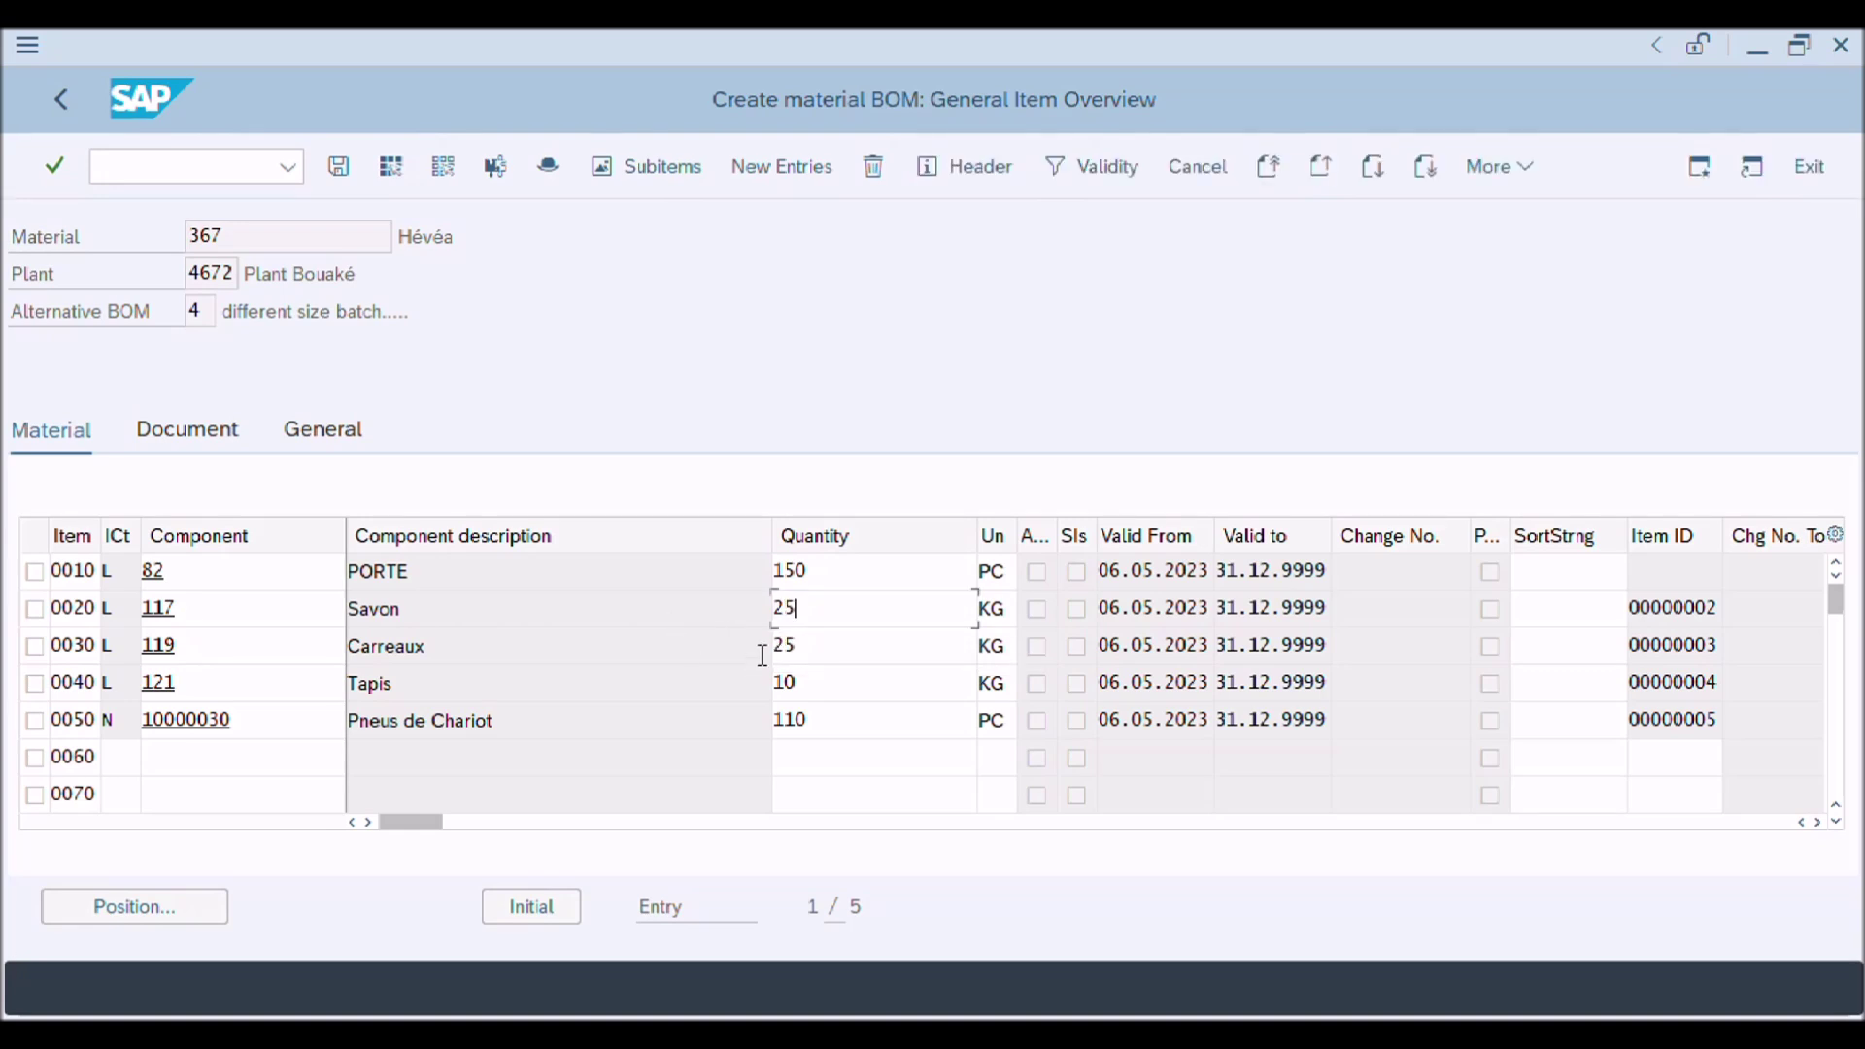
click(822, 644)
key(BackSpace)
key(BackSpace)
text(30)
key(Return)
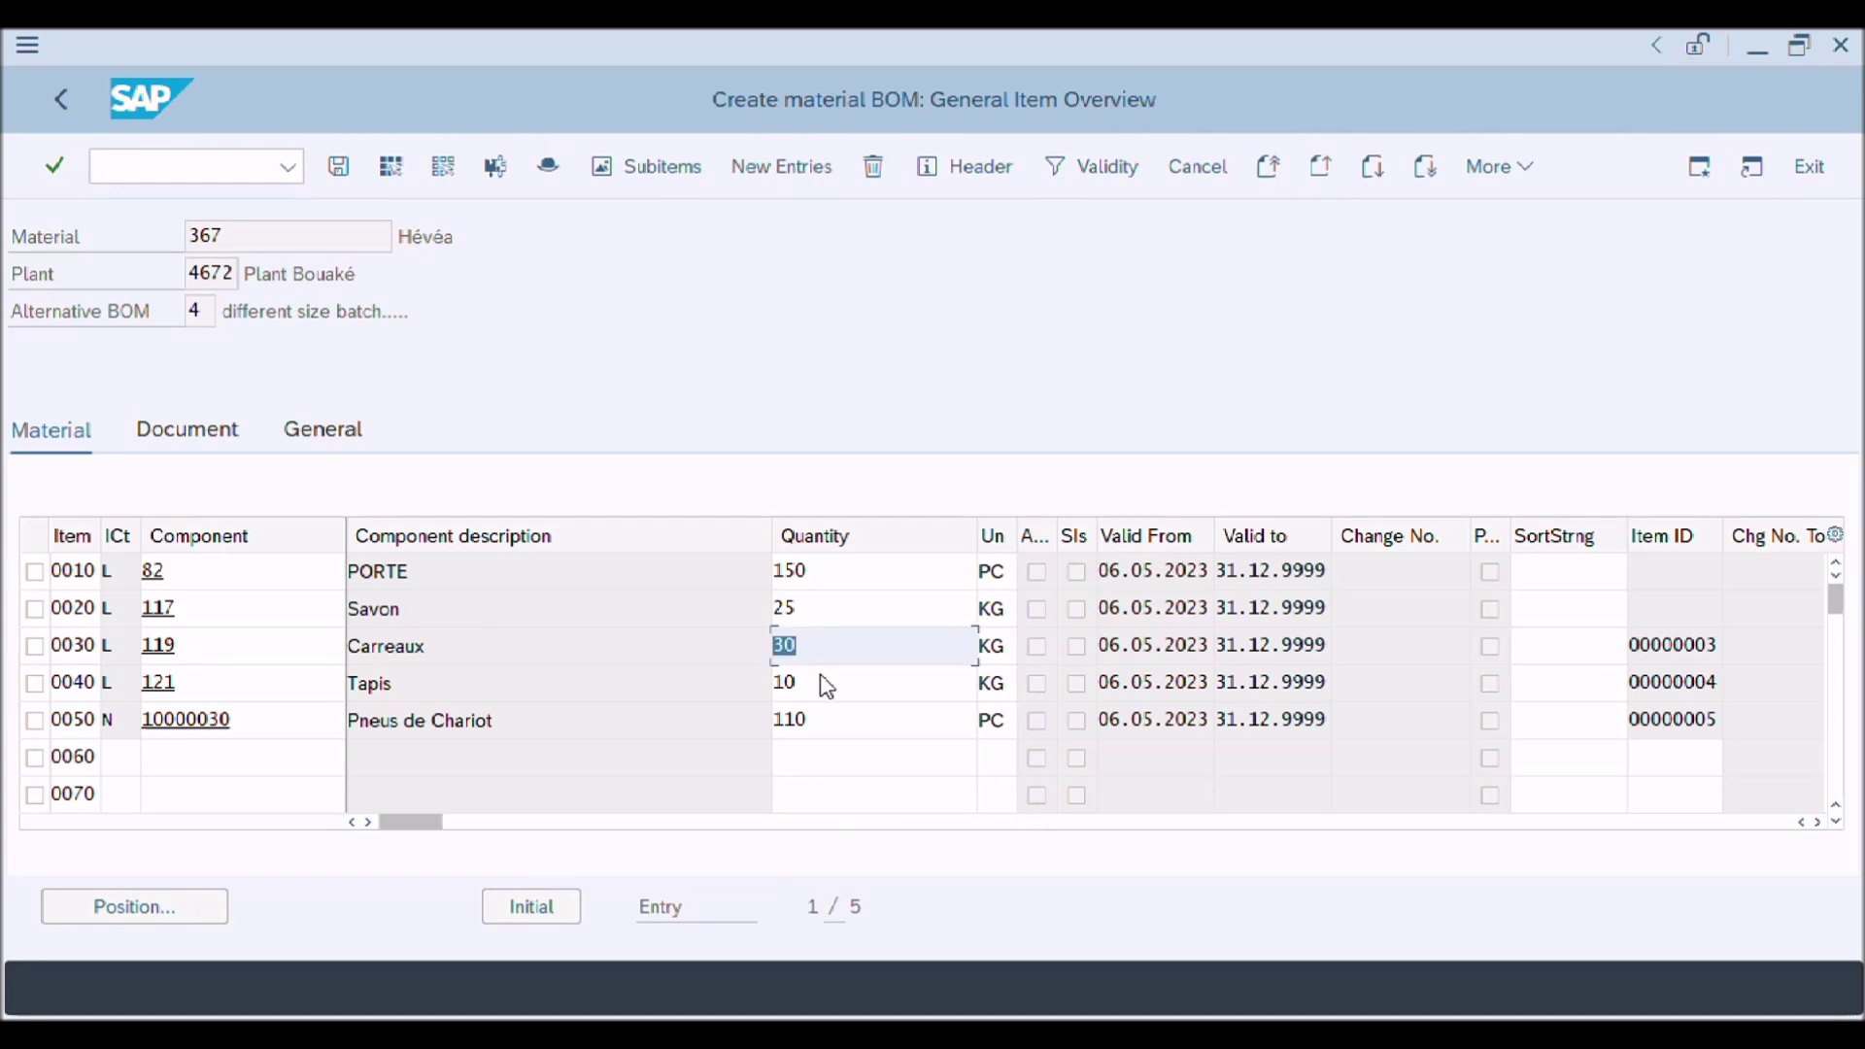
Set Tapis to 15 and Pneus de Charlot to 160, then save alternative BOM 4
click(827, 685)
key(BackSpace)
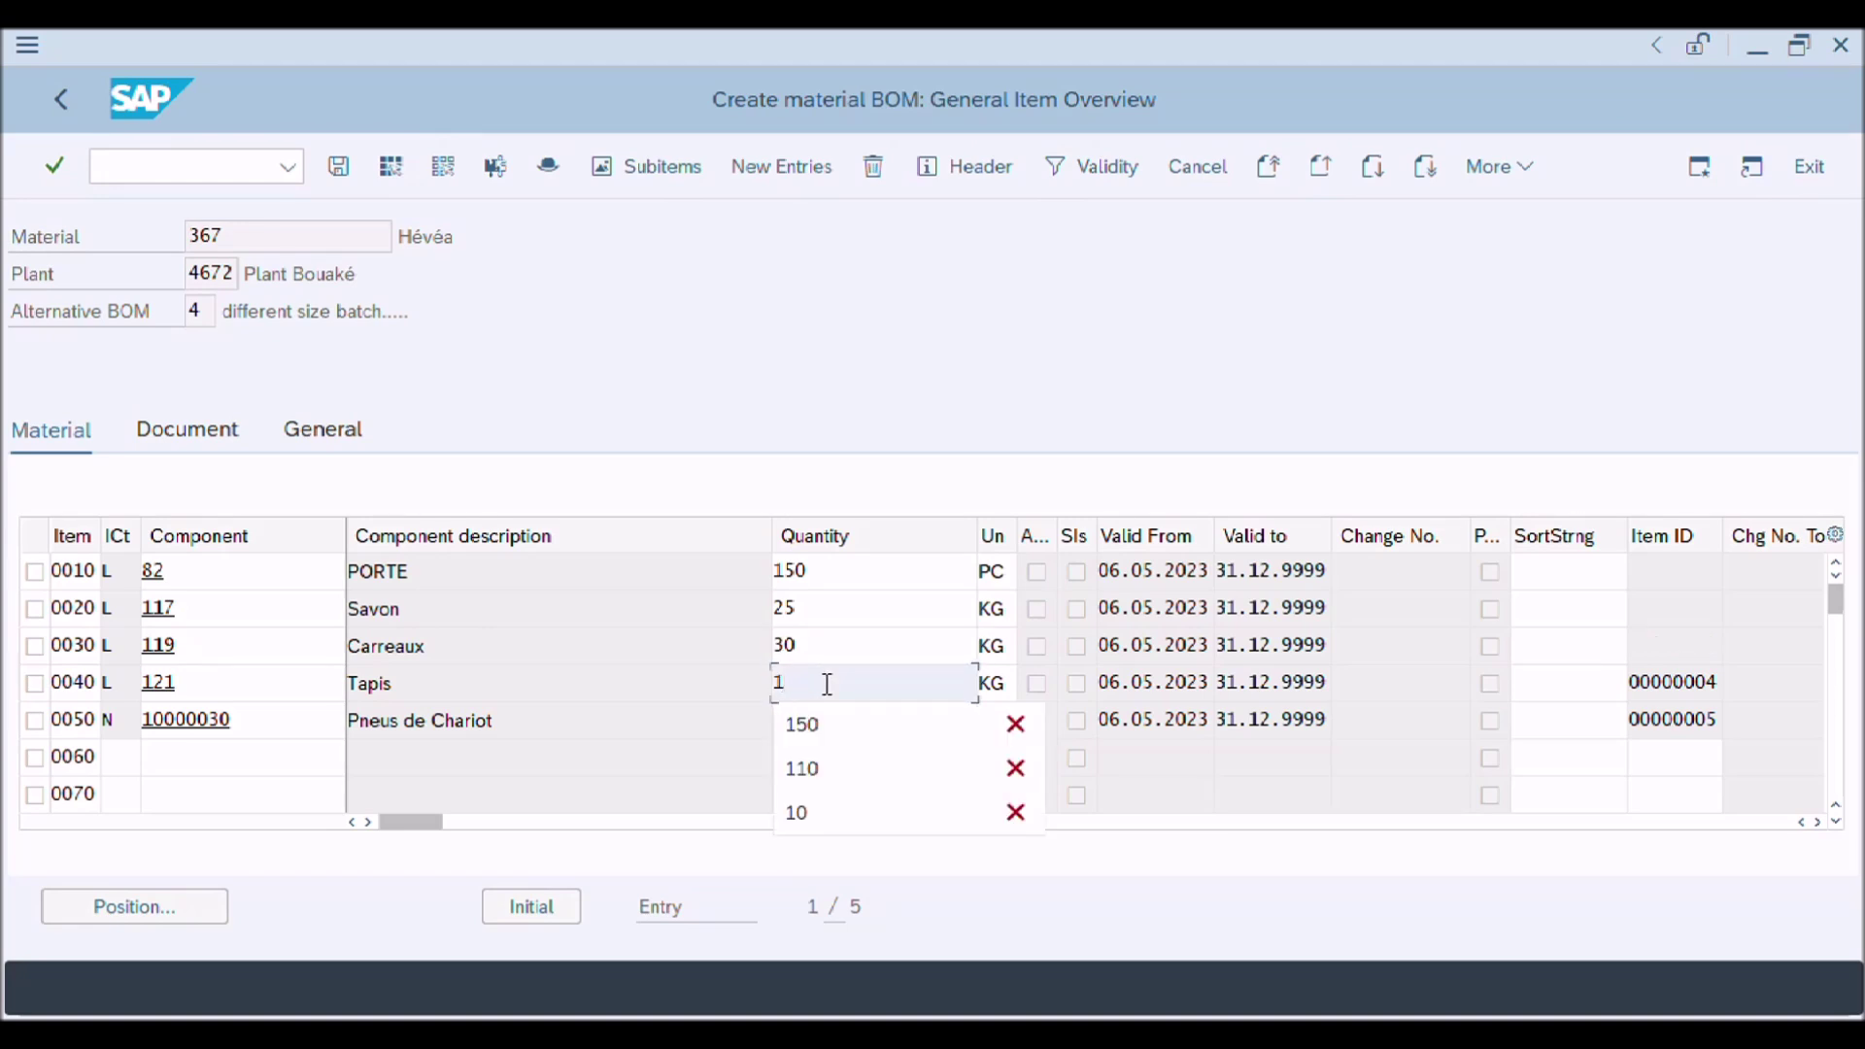
text(5)
key(Return)
click(832, 720)
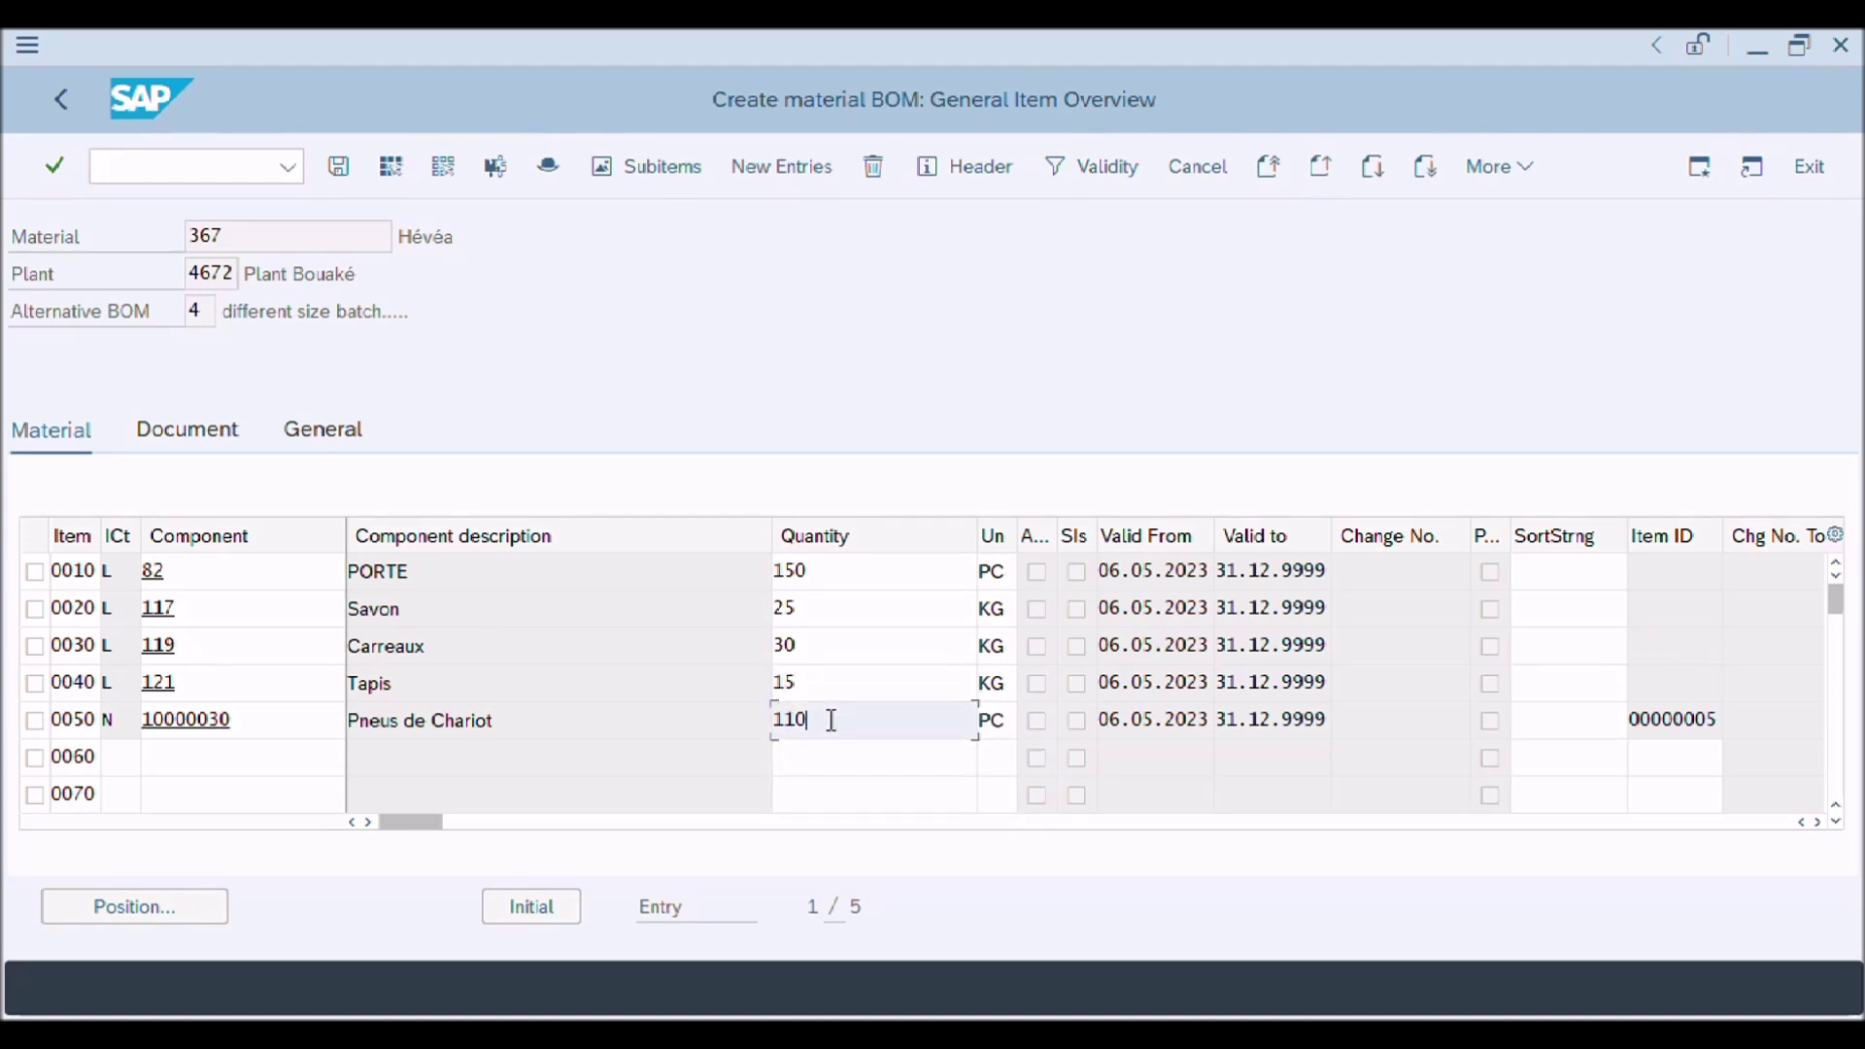
key(BackSpace)
key(BackSpace)
text(60)
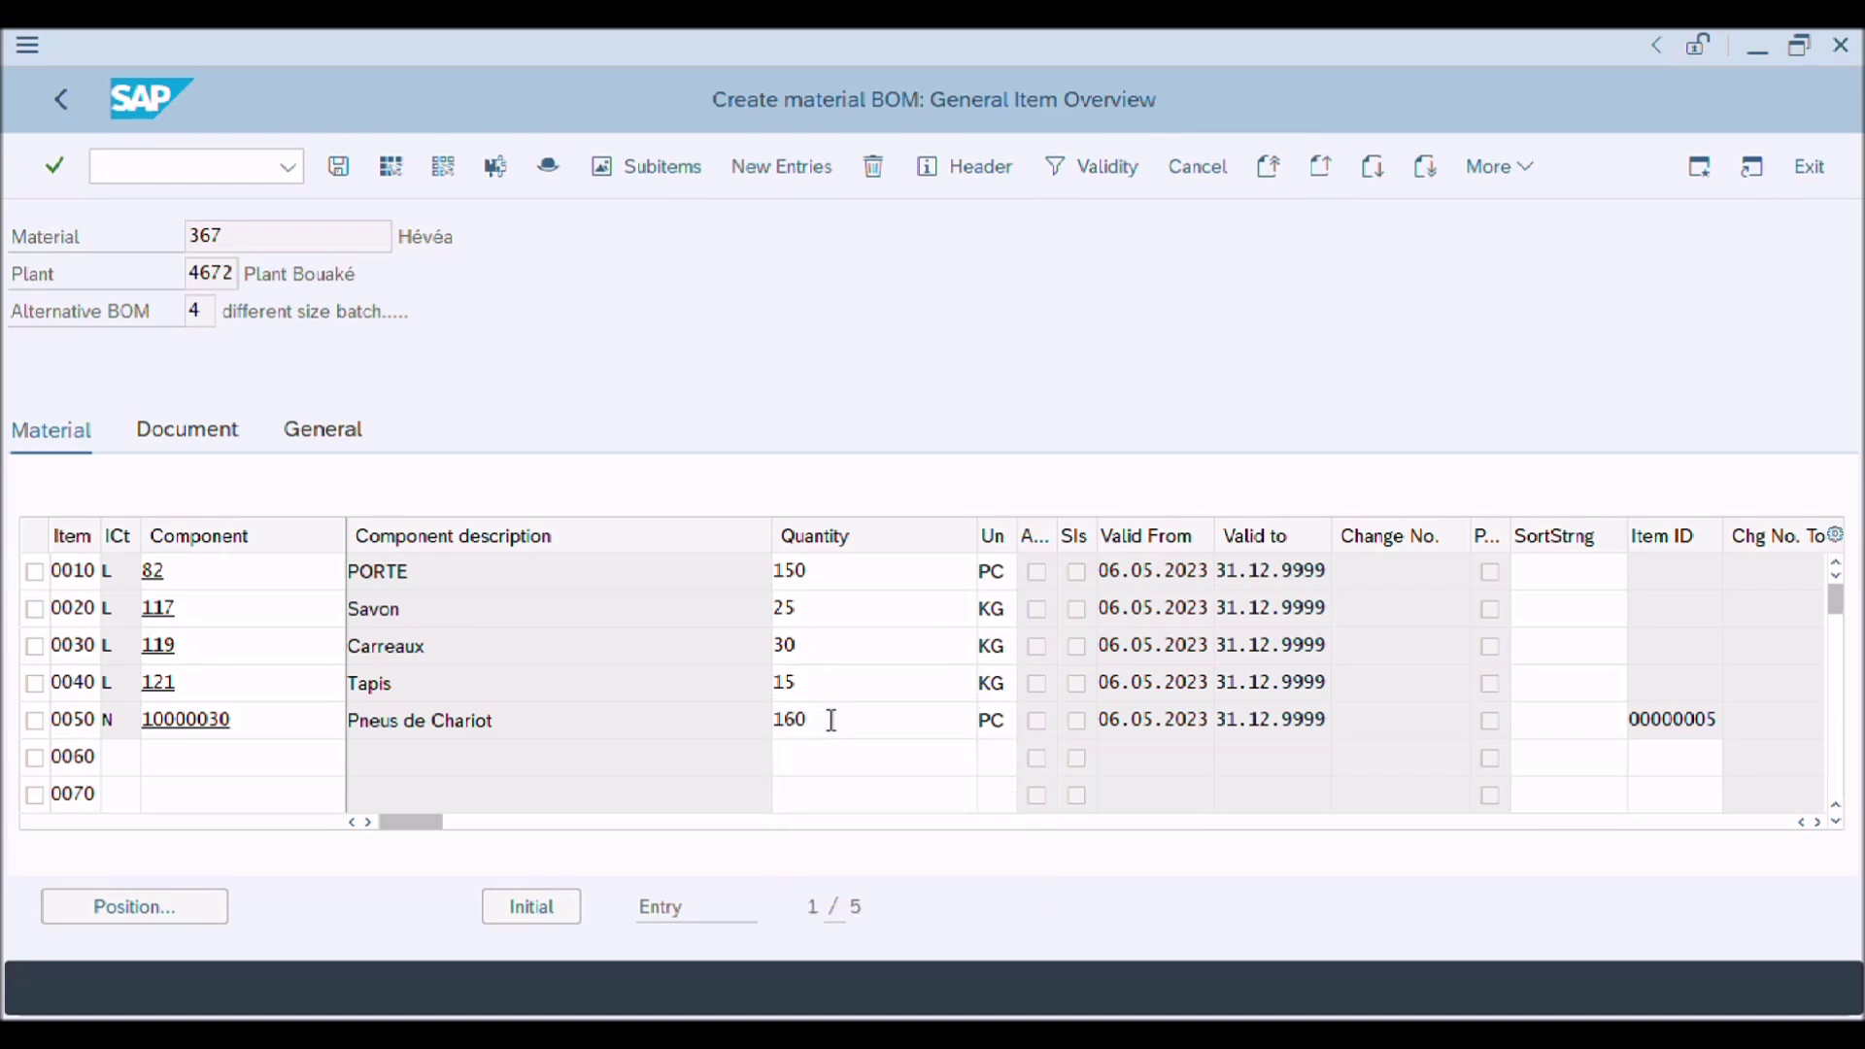
key(Return)
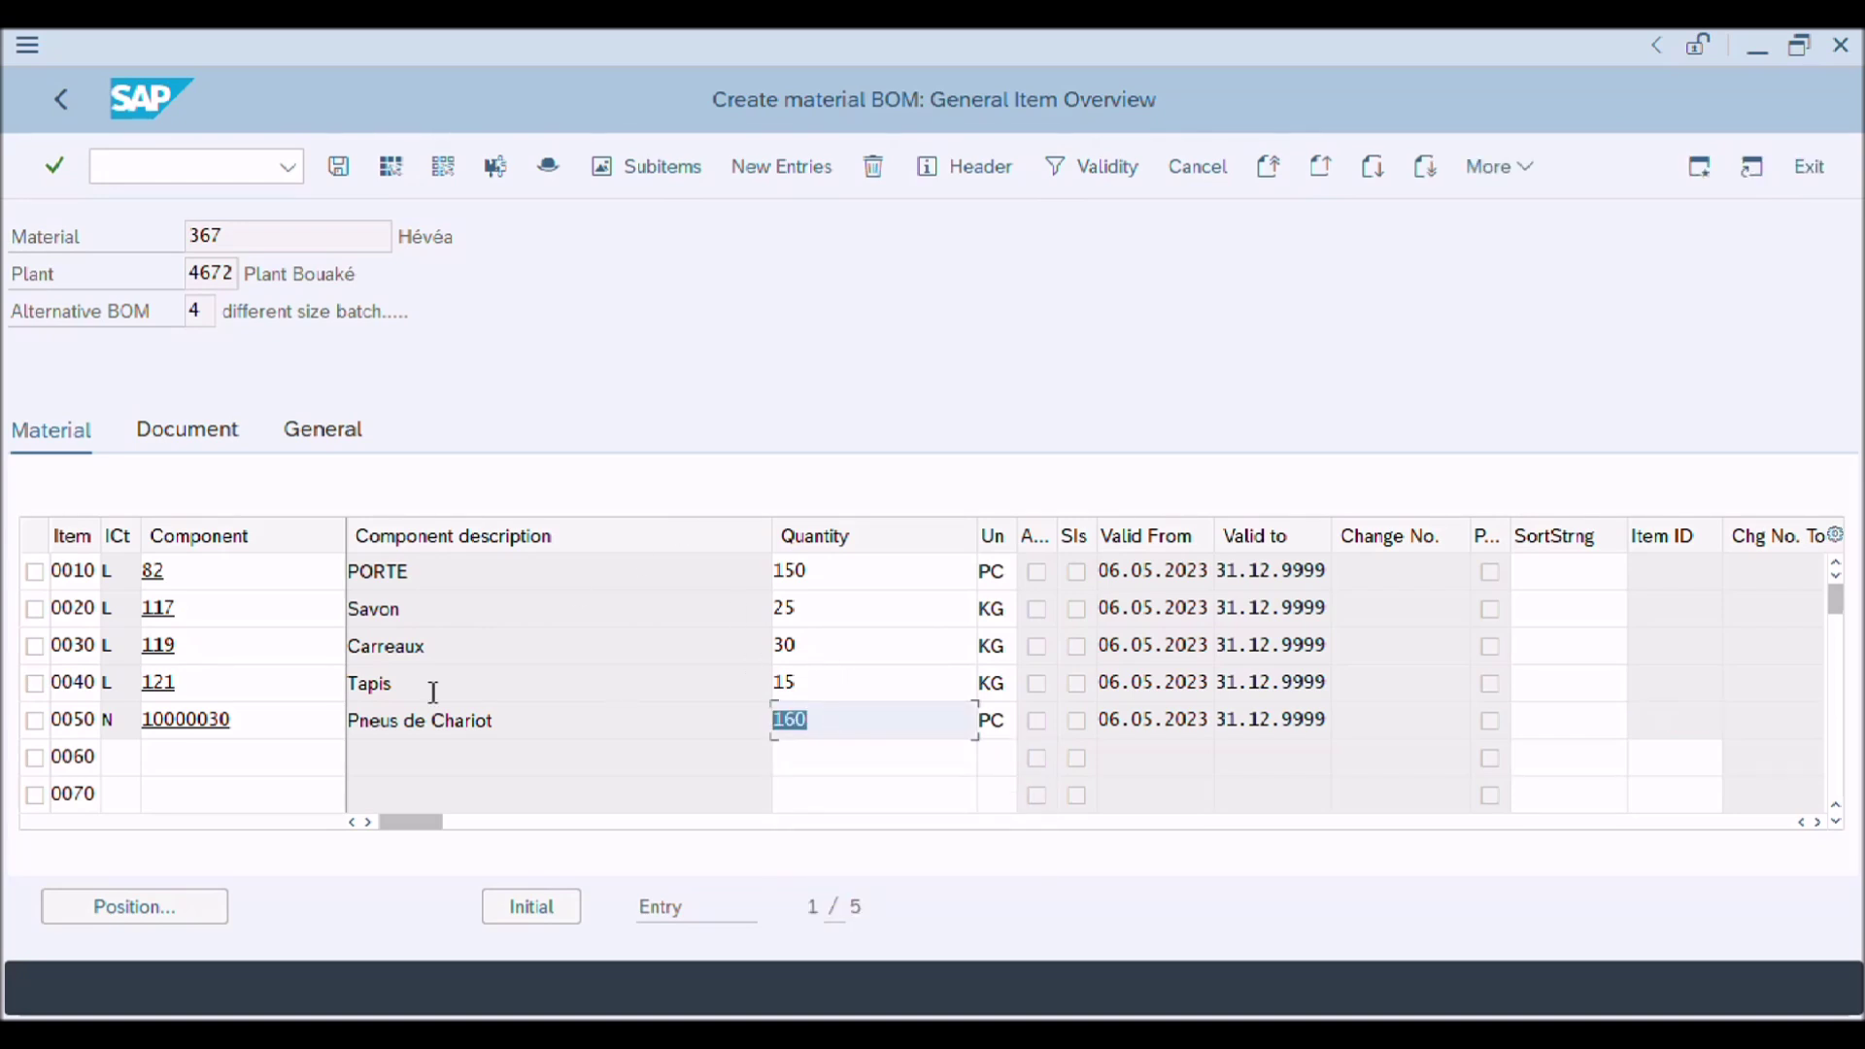
click(825, 684)
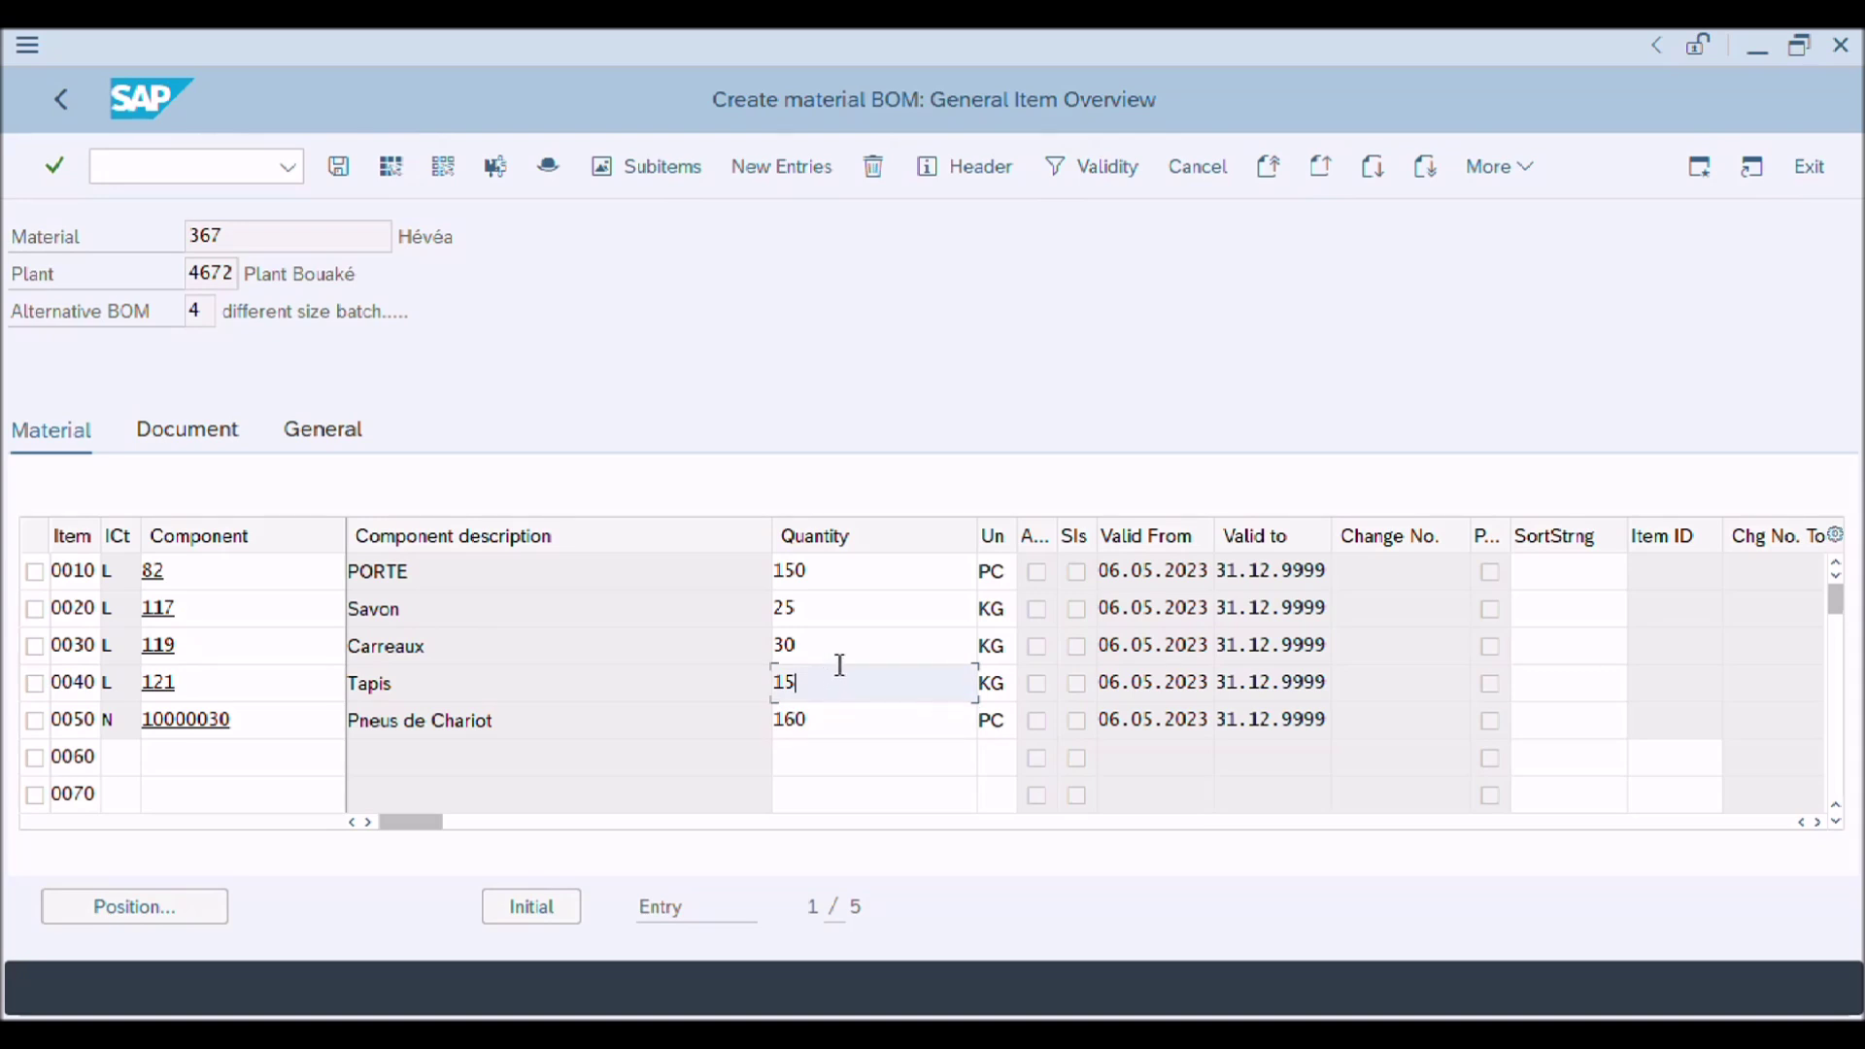
click(337, 167)
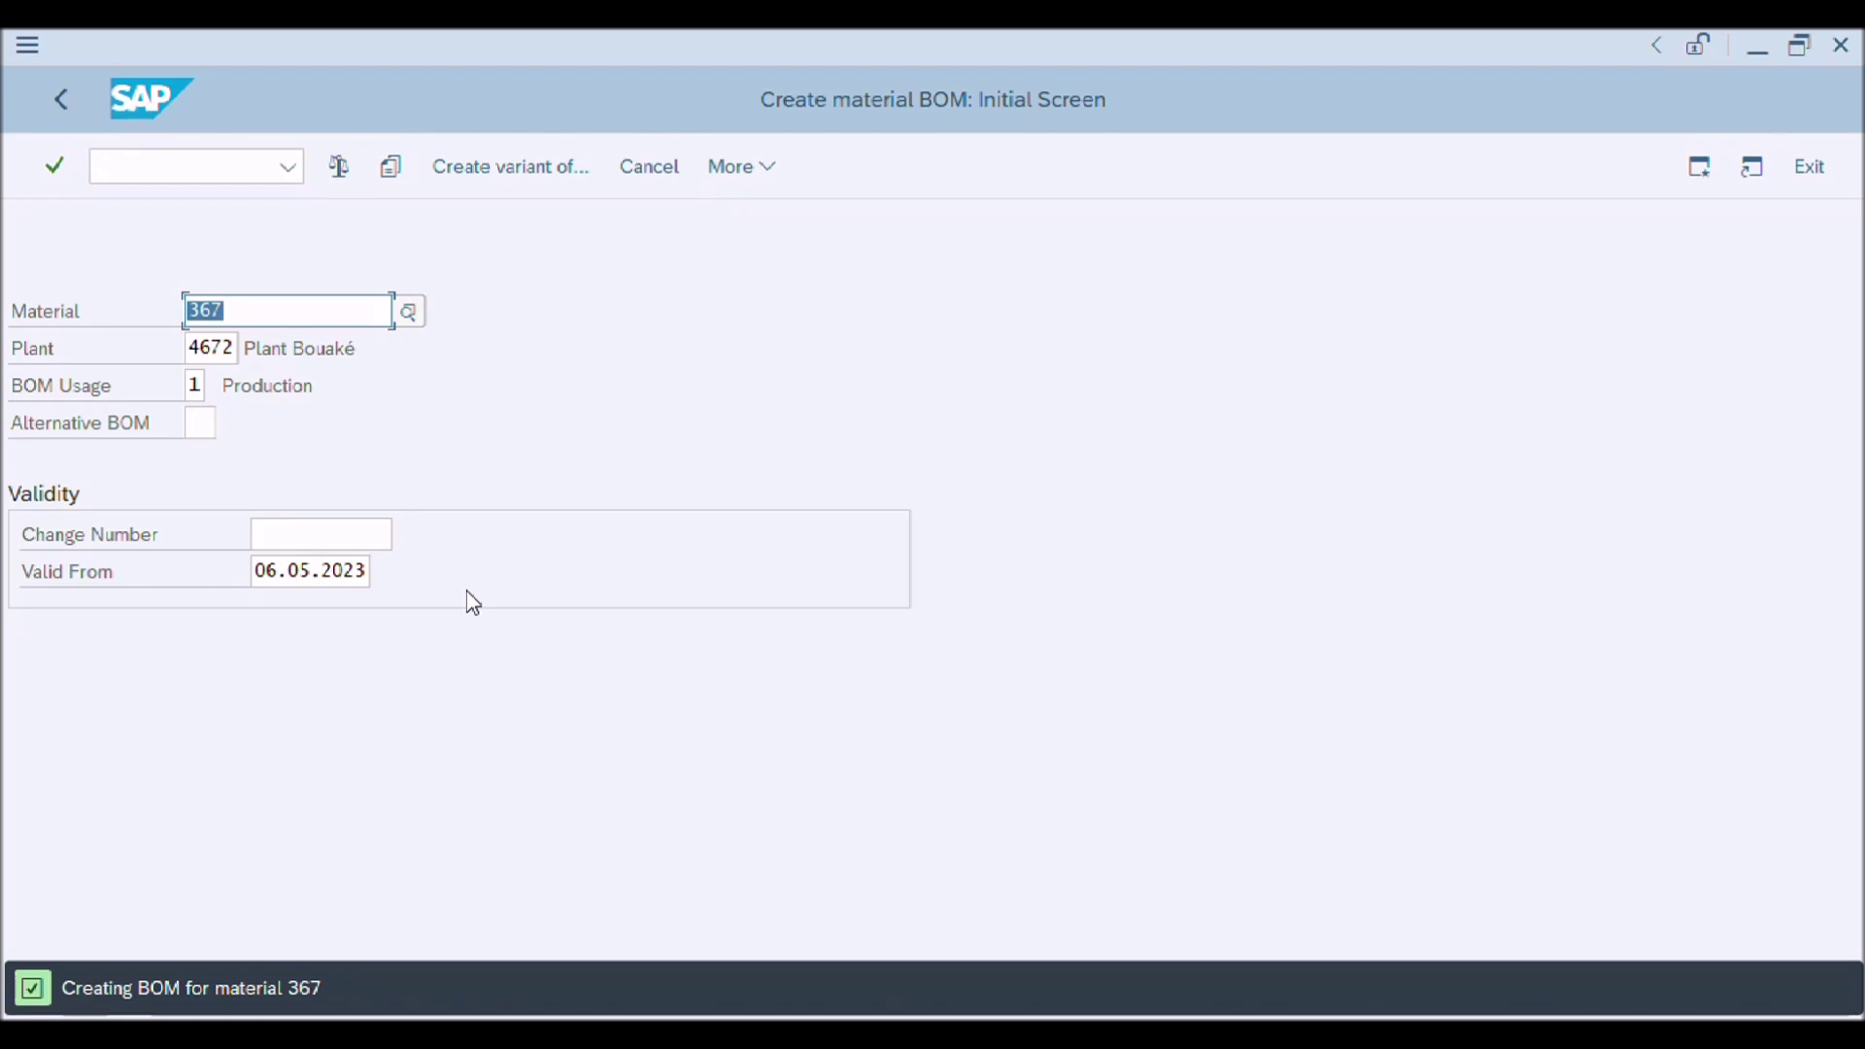
Leave BOM creation and use CS03 to list material 367's four alternative BOMs
click(66, 107)
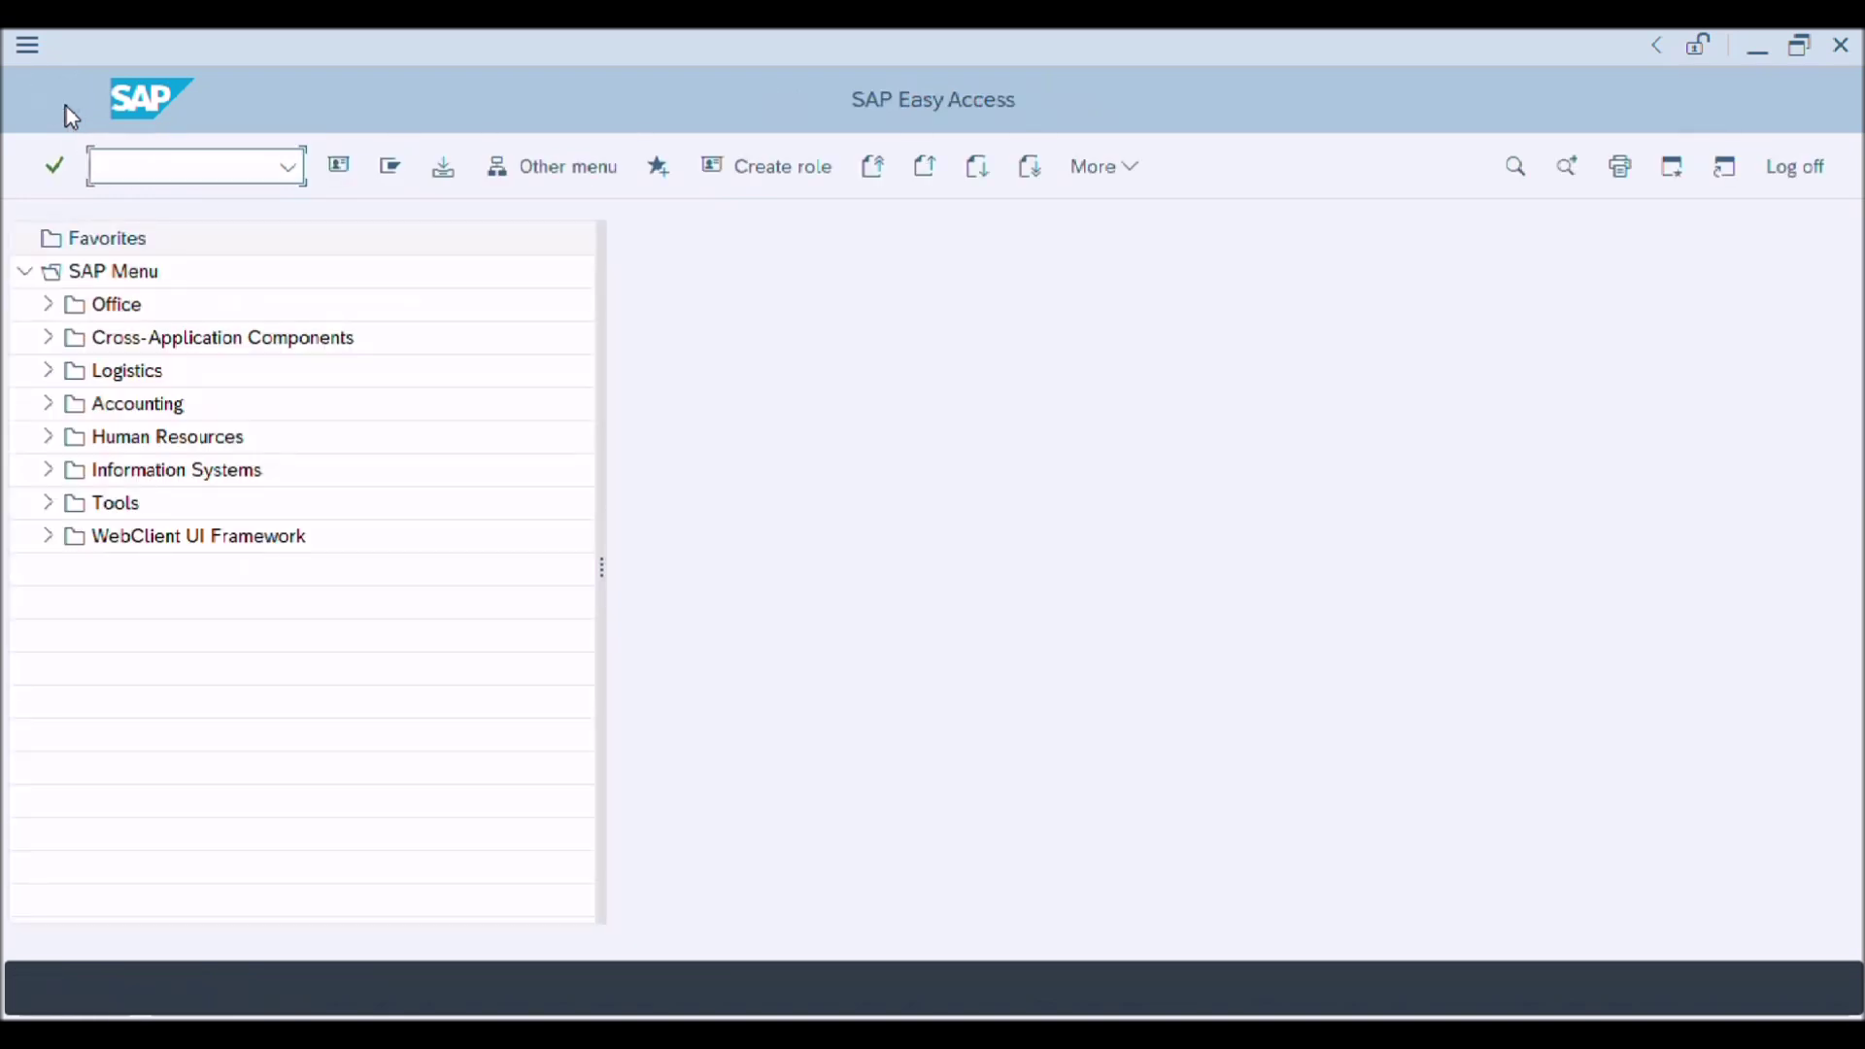
text(cs03)
key(Return)
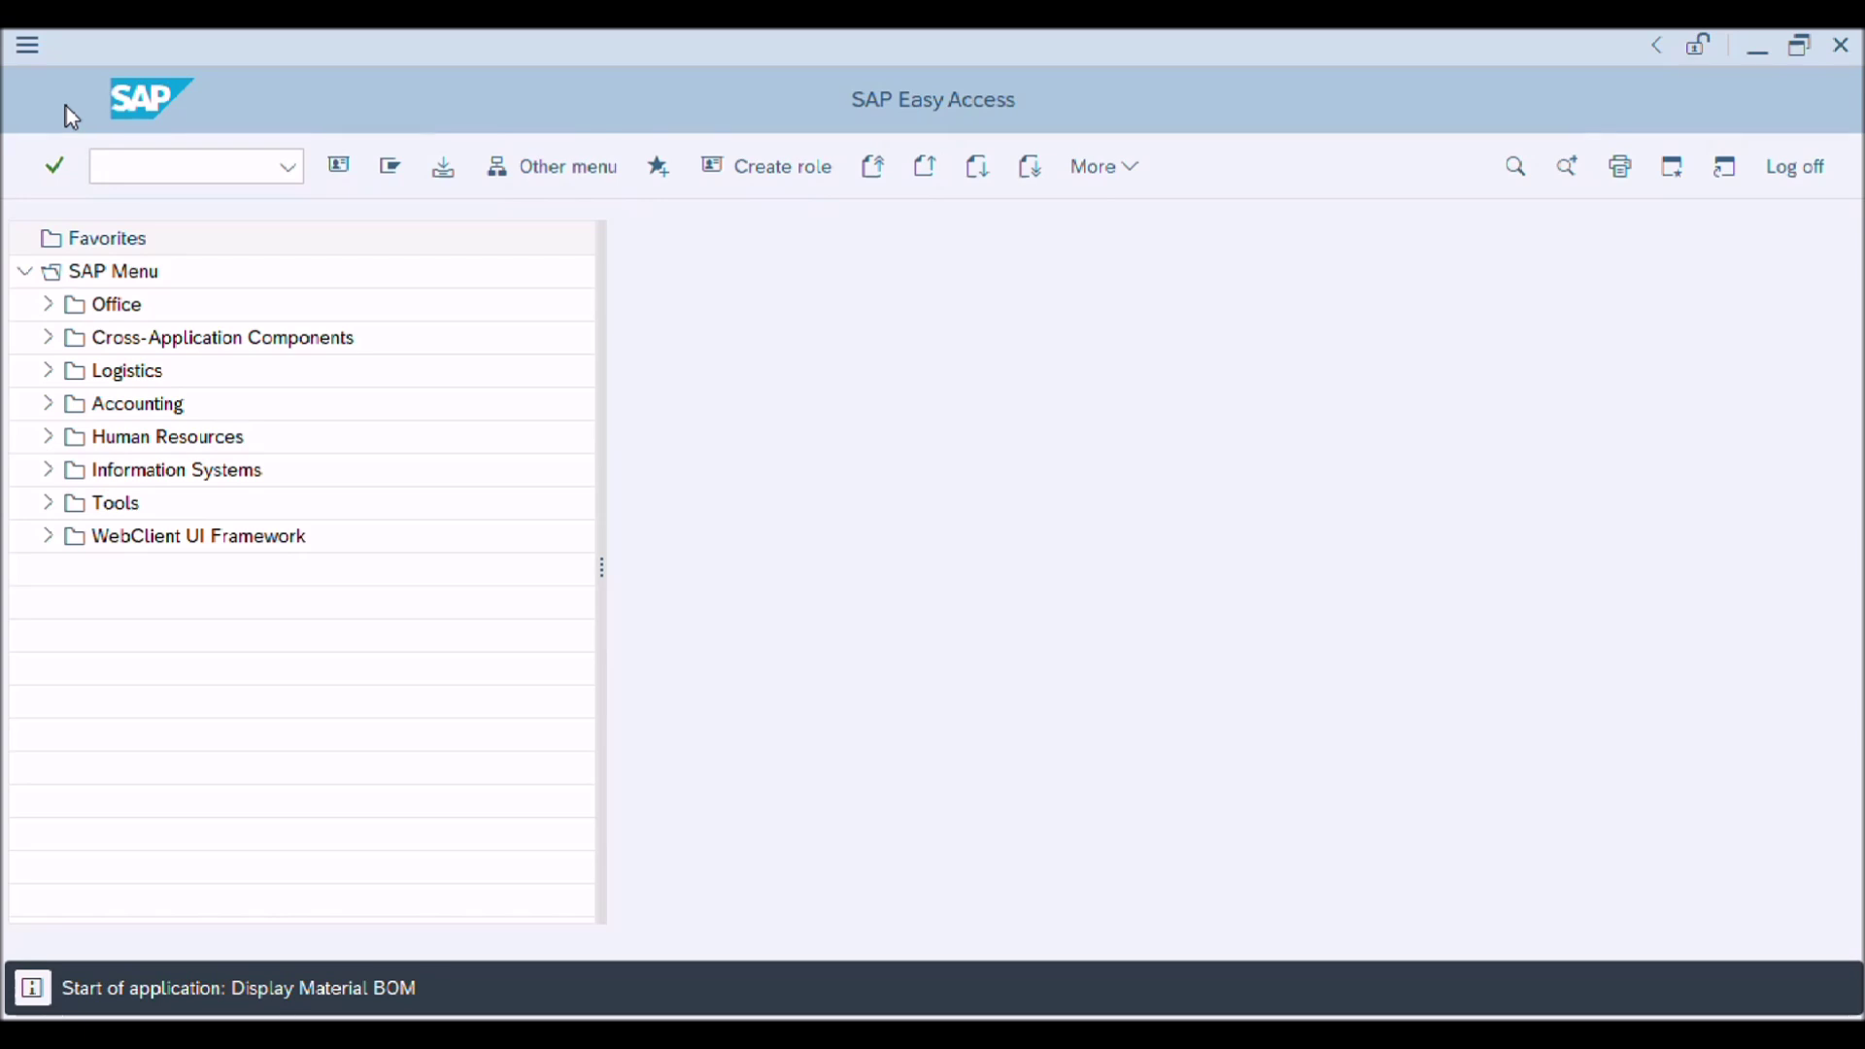
key(Return)
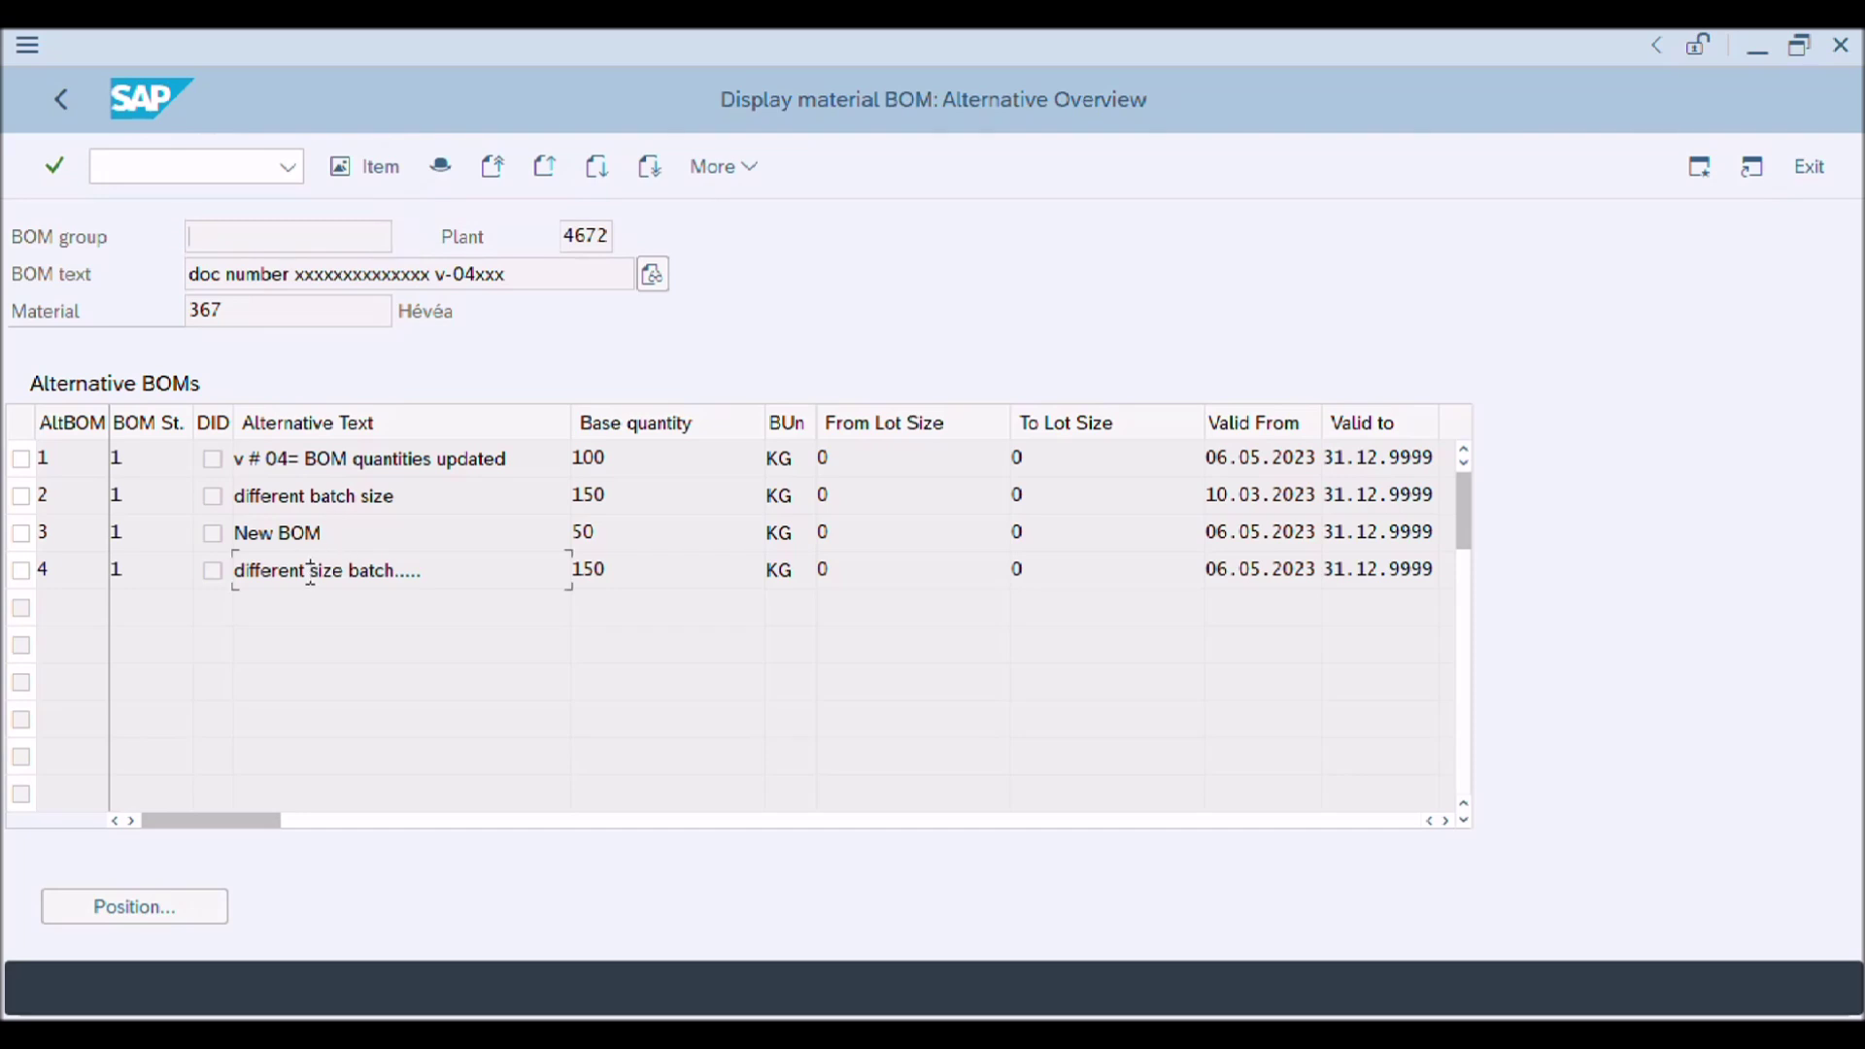
double_click(311, 574)
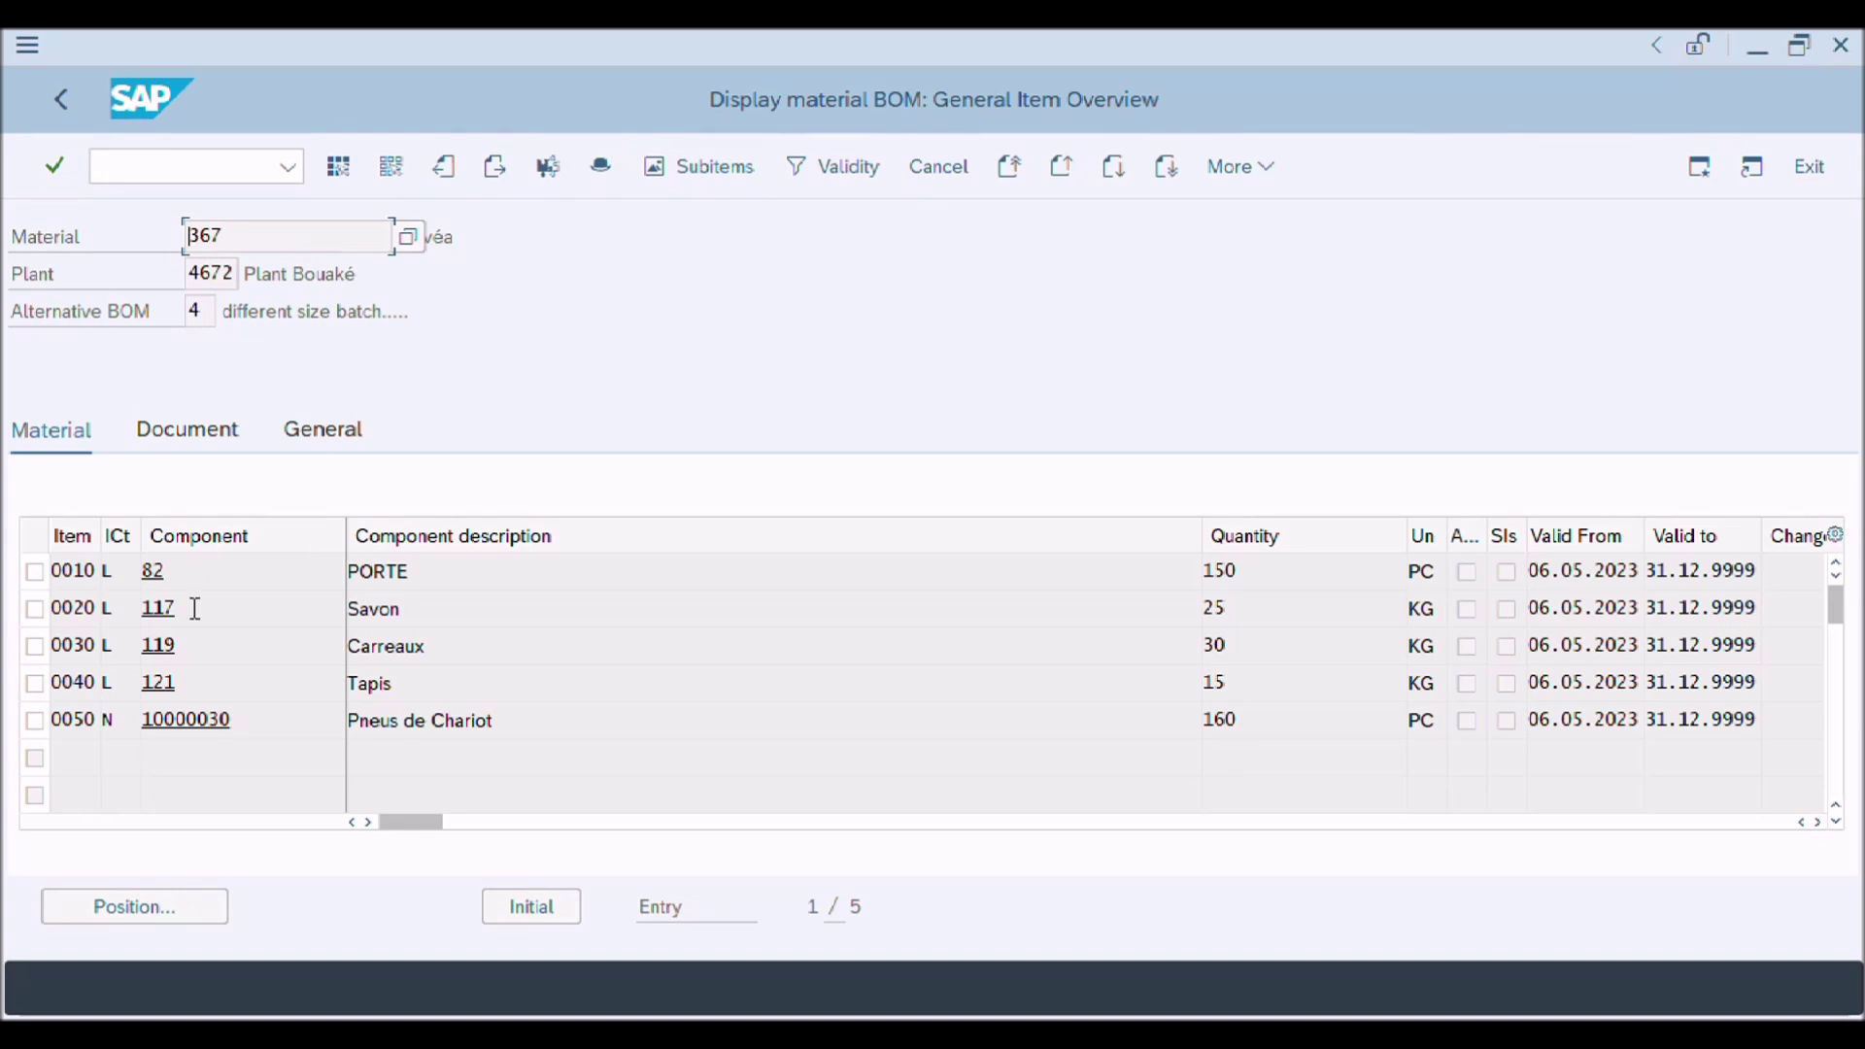
click(600, 167)
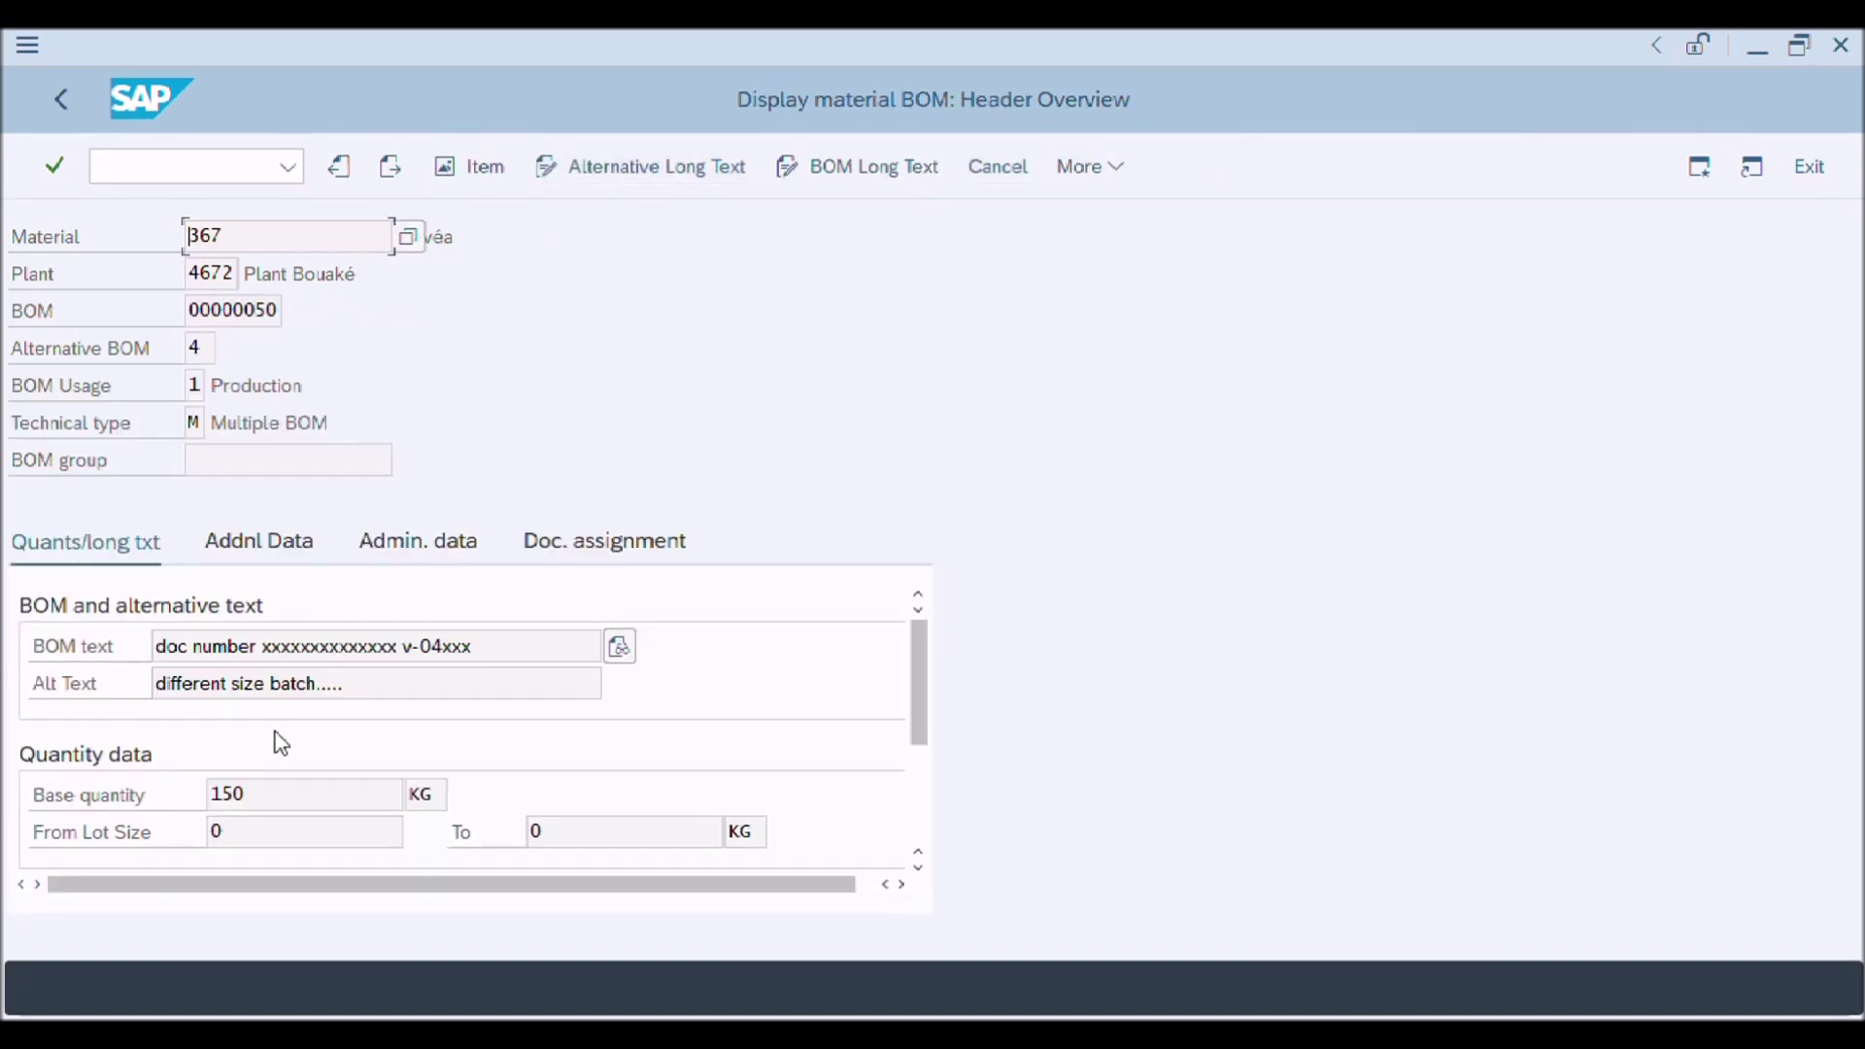
drag(922, 682, 924, 780)
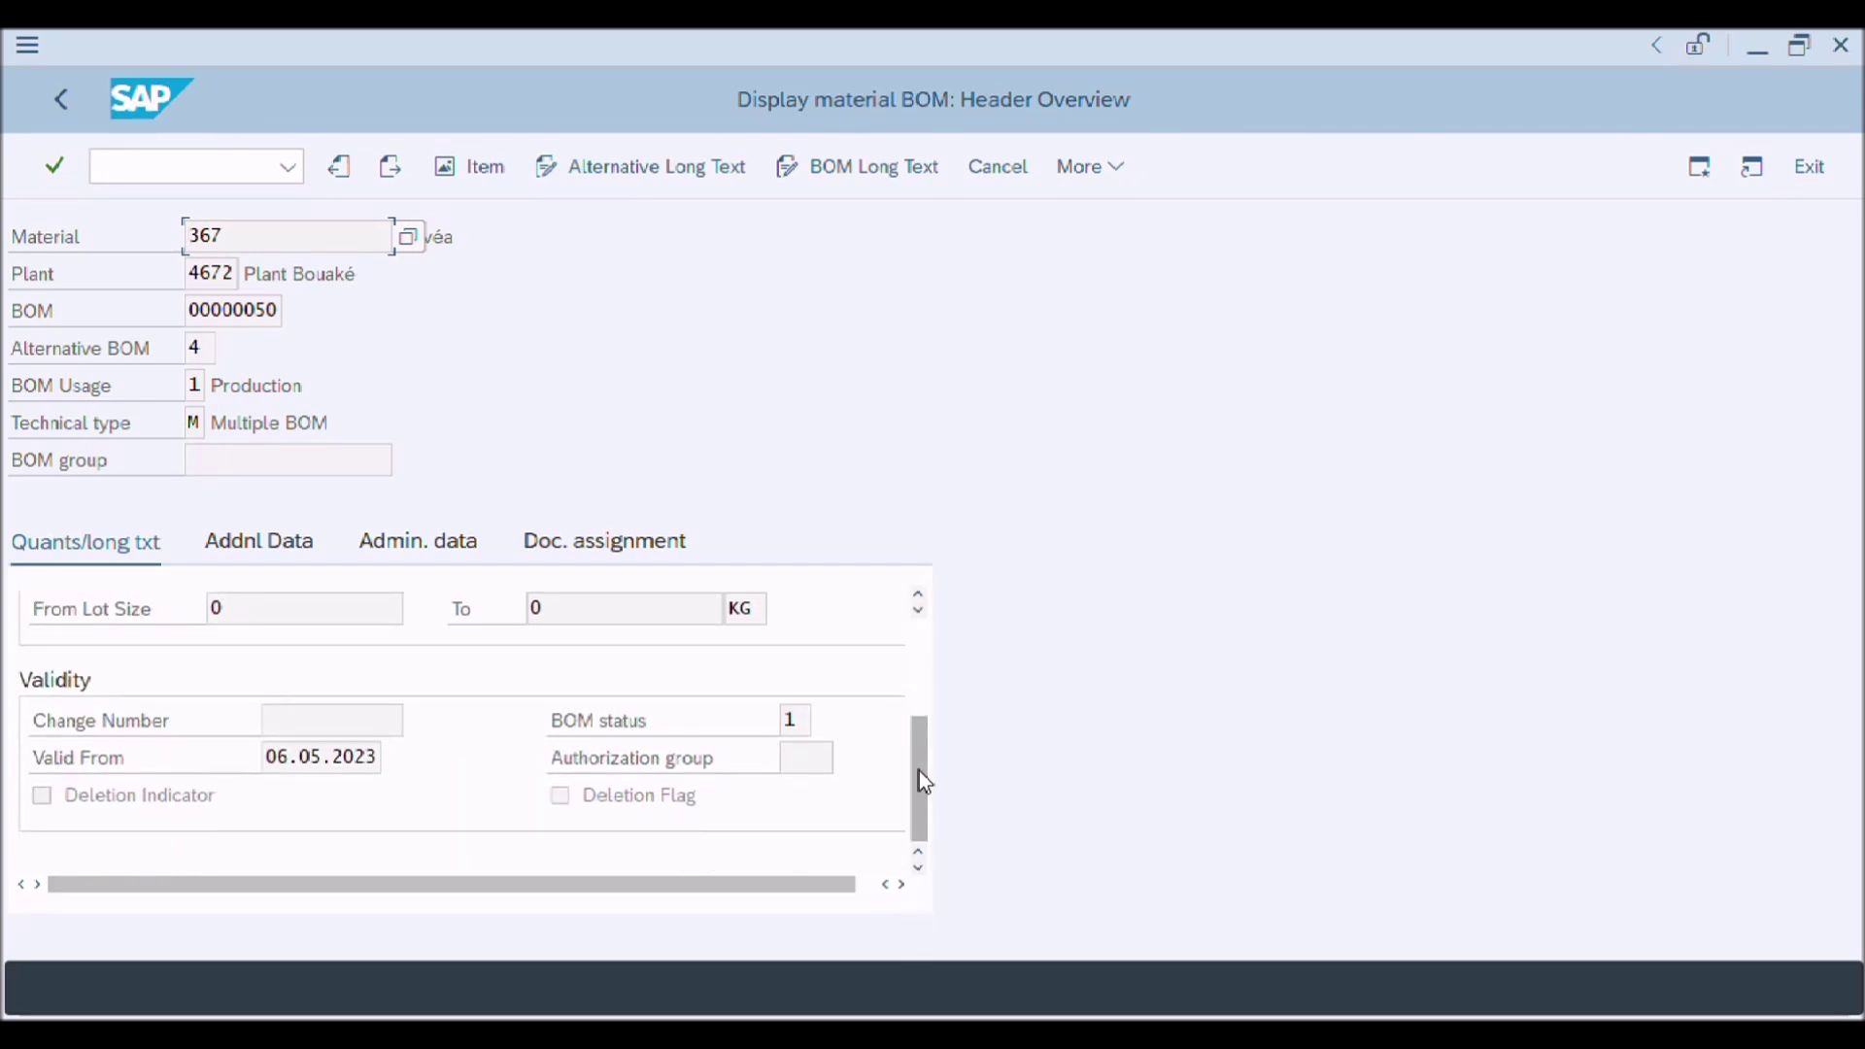
click(60, 97)
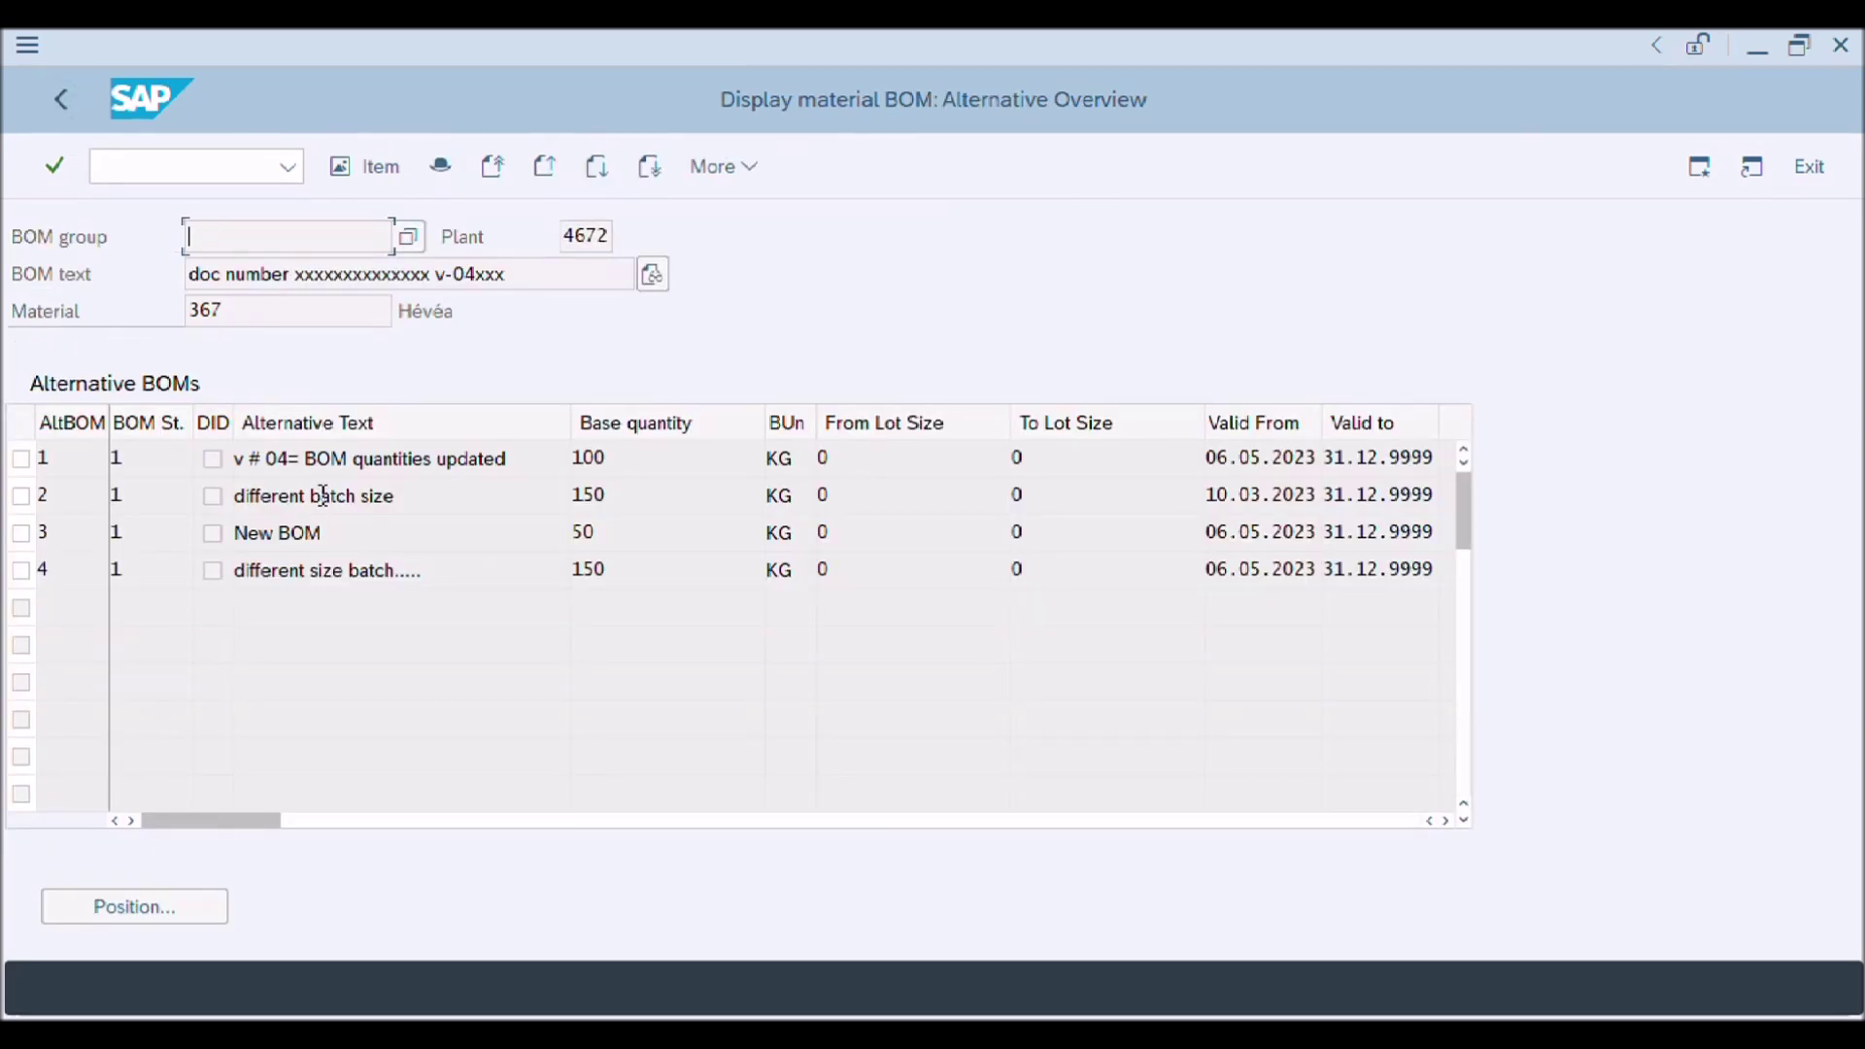
click(354, 473)
double_click(354, 473)
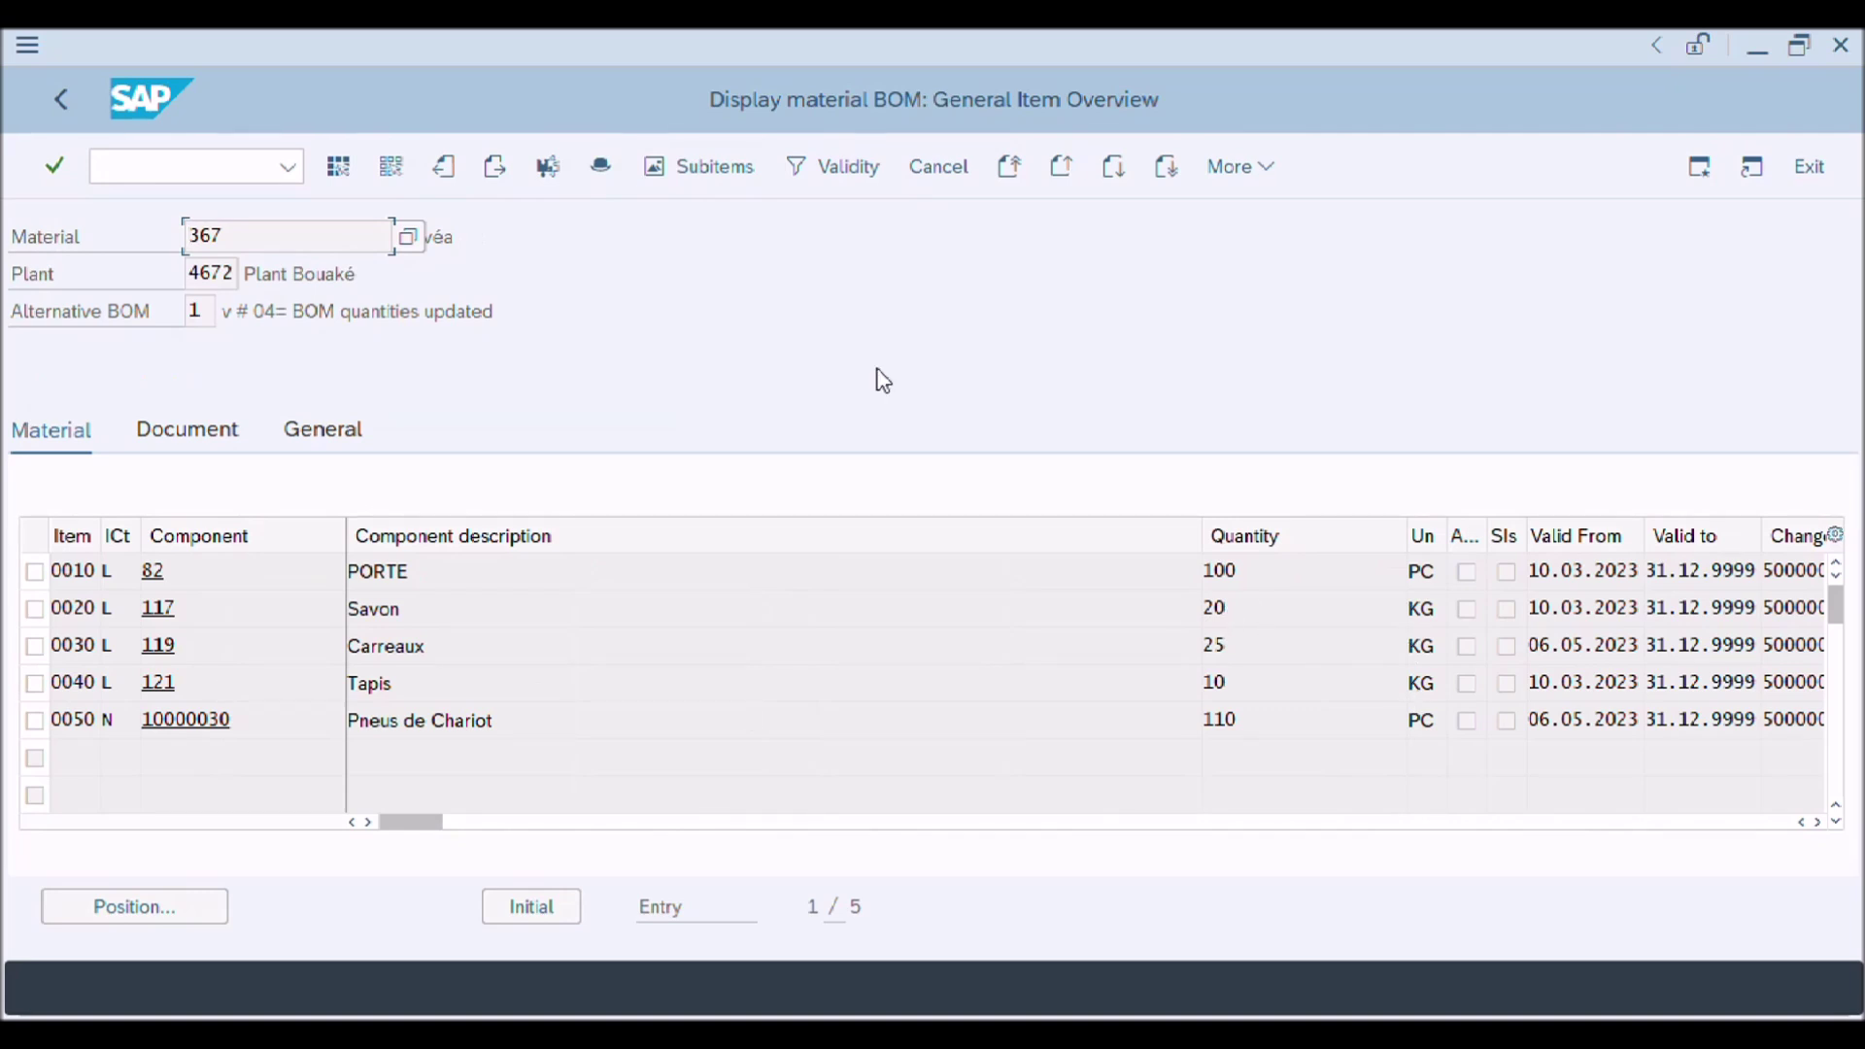
click(599, 173)
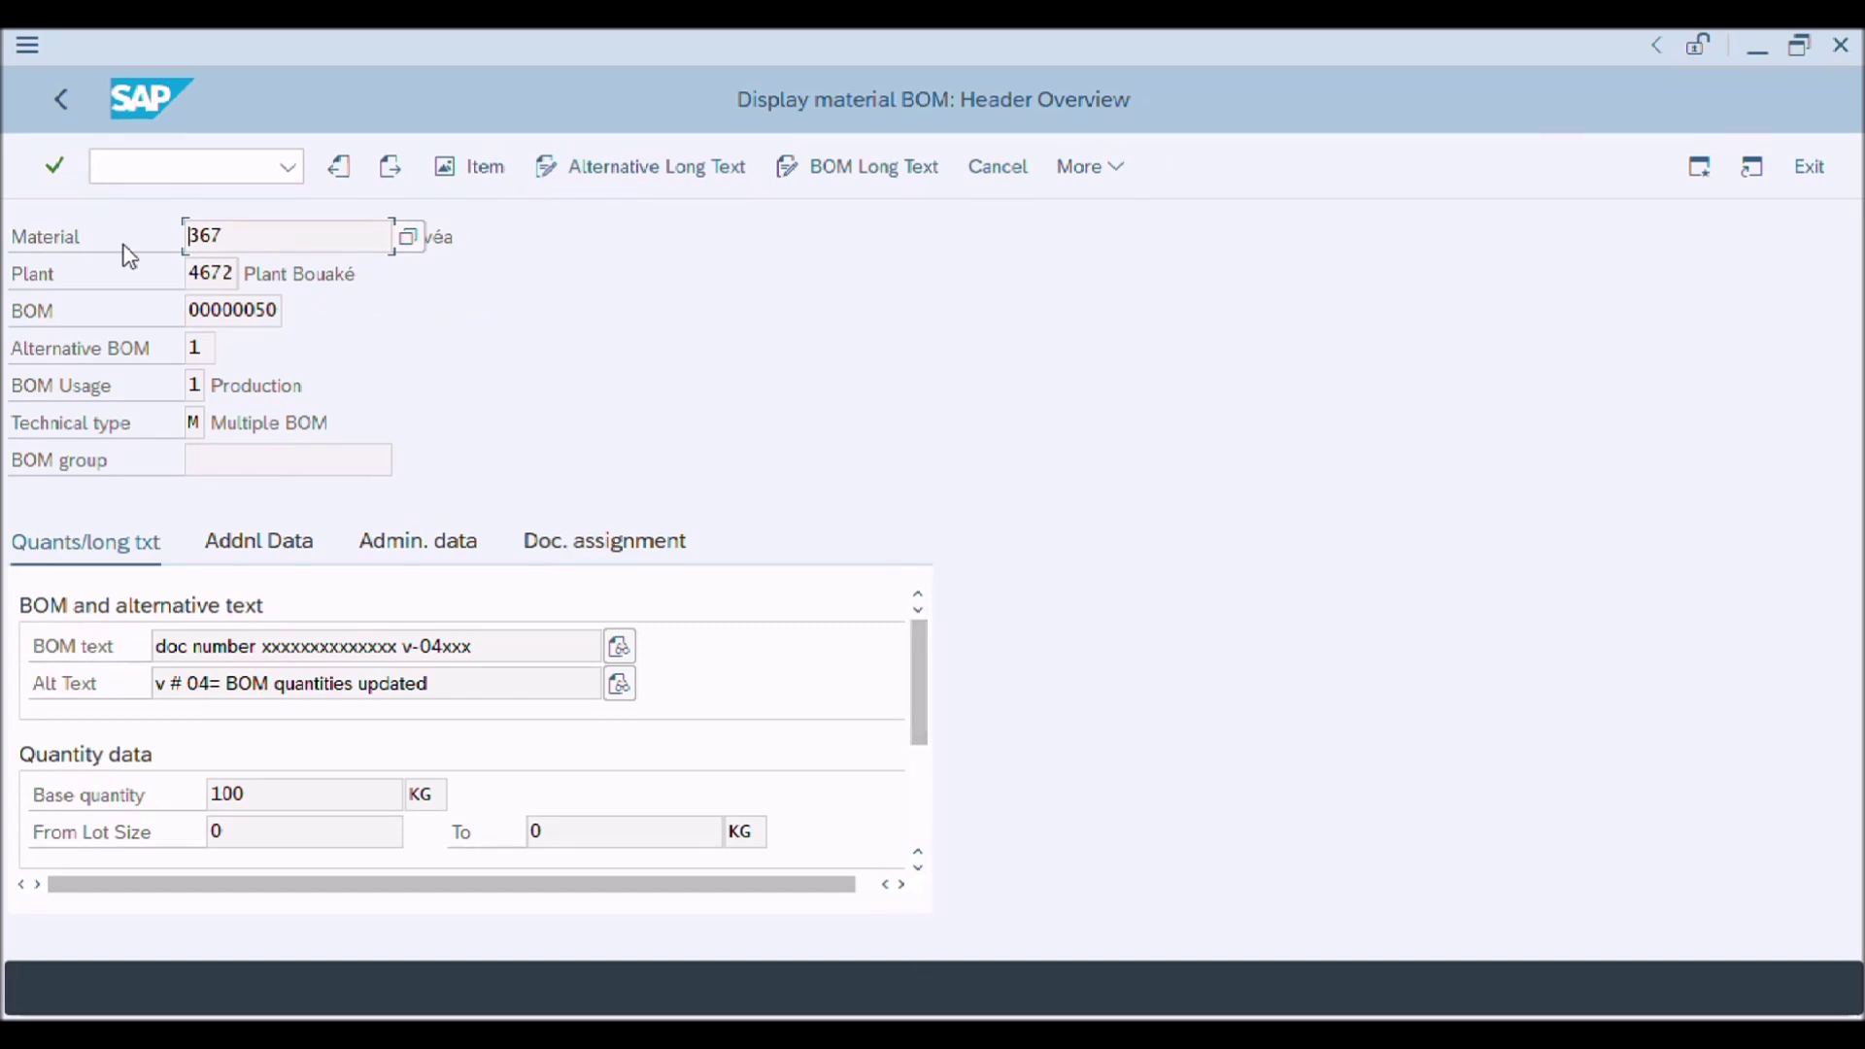
click(62, 97)
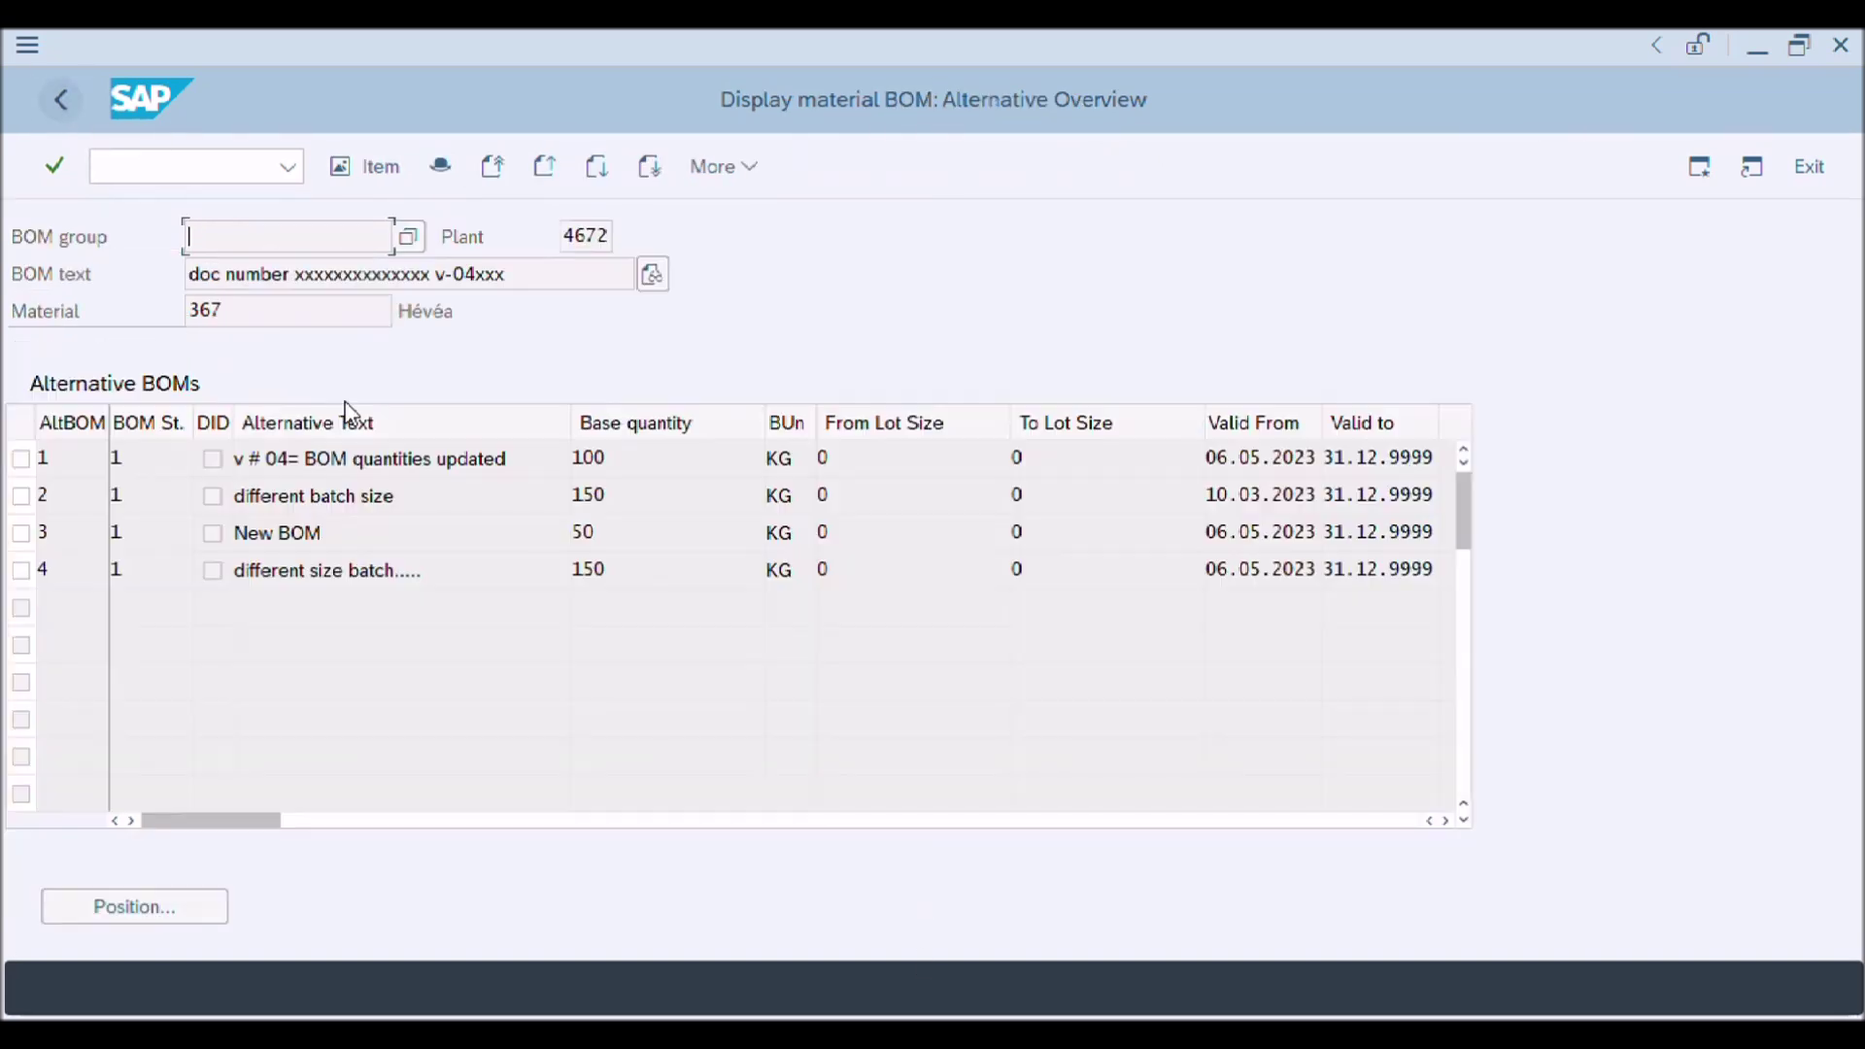
click(161, 466)
Check the possible BOM status values for alternative 1, then go back to the display start screen
click(201, 462)
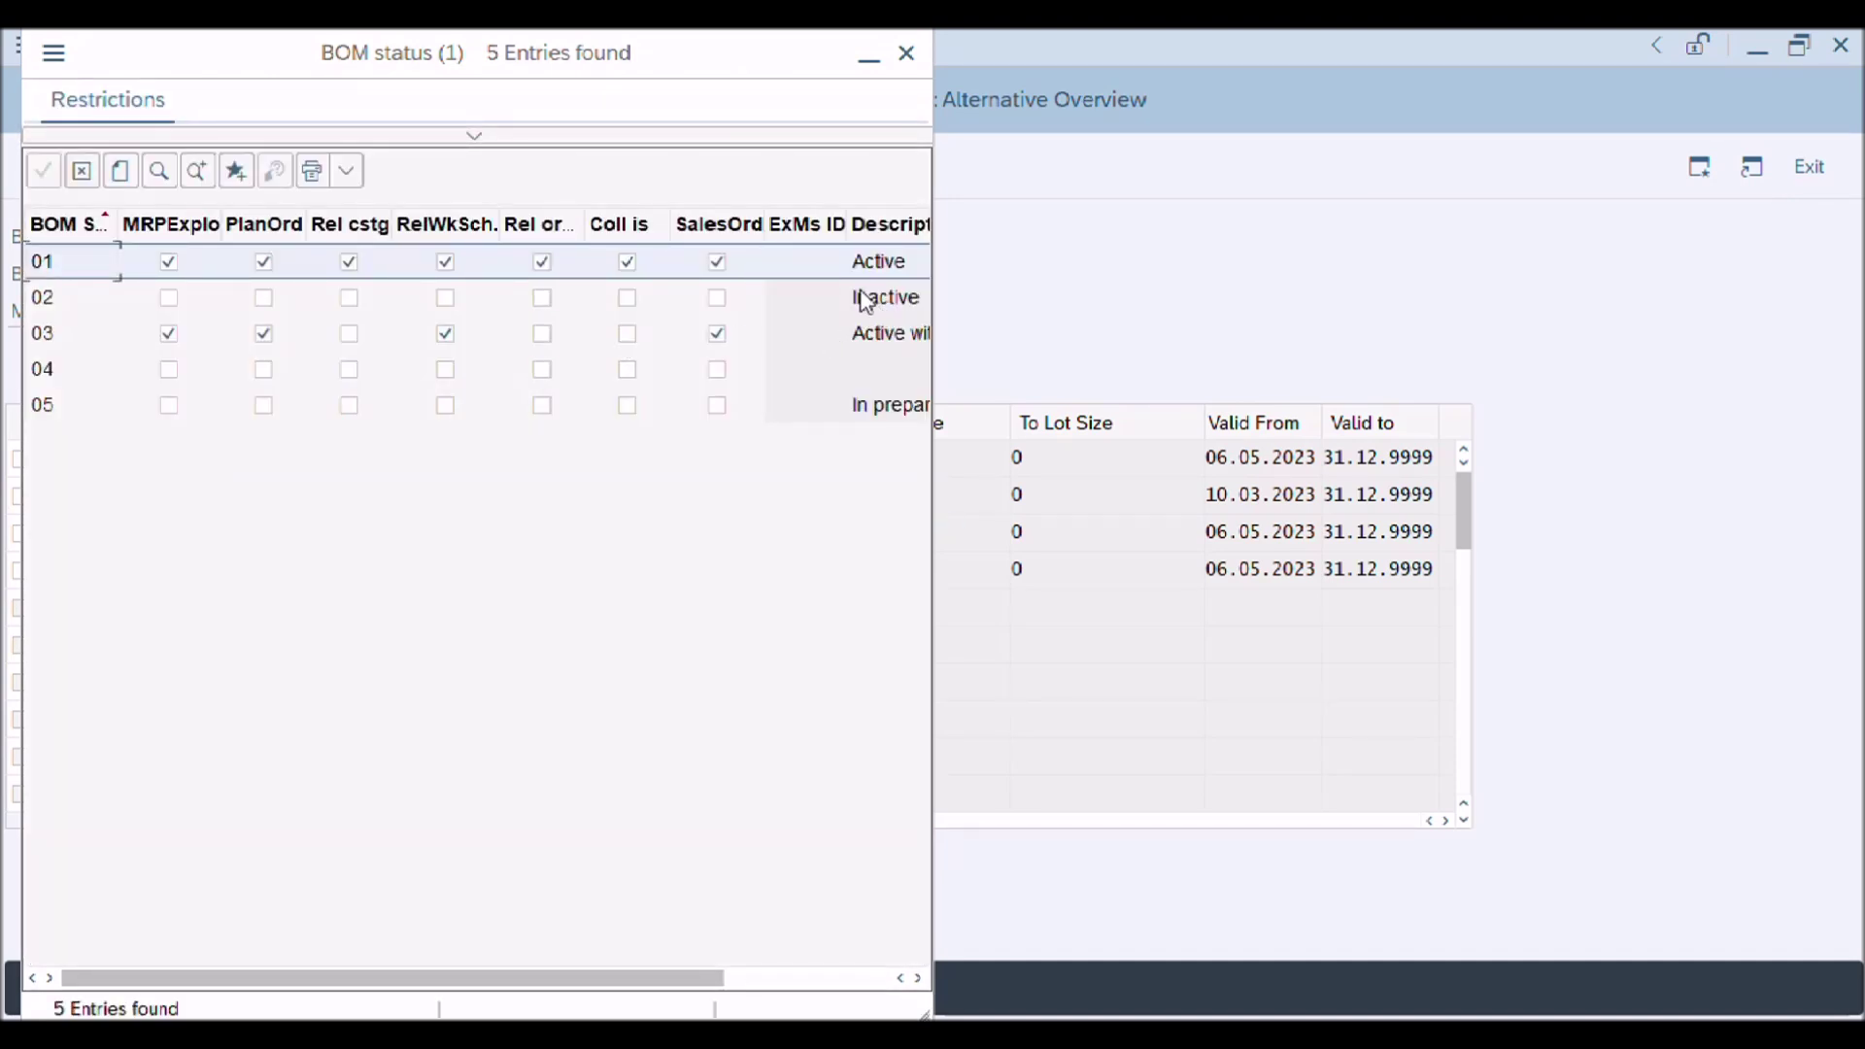
click(909, 54)
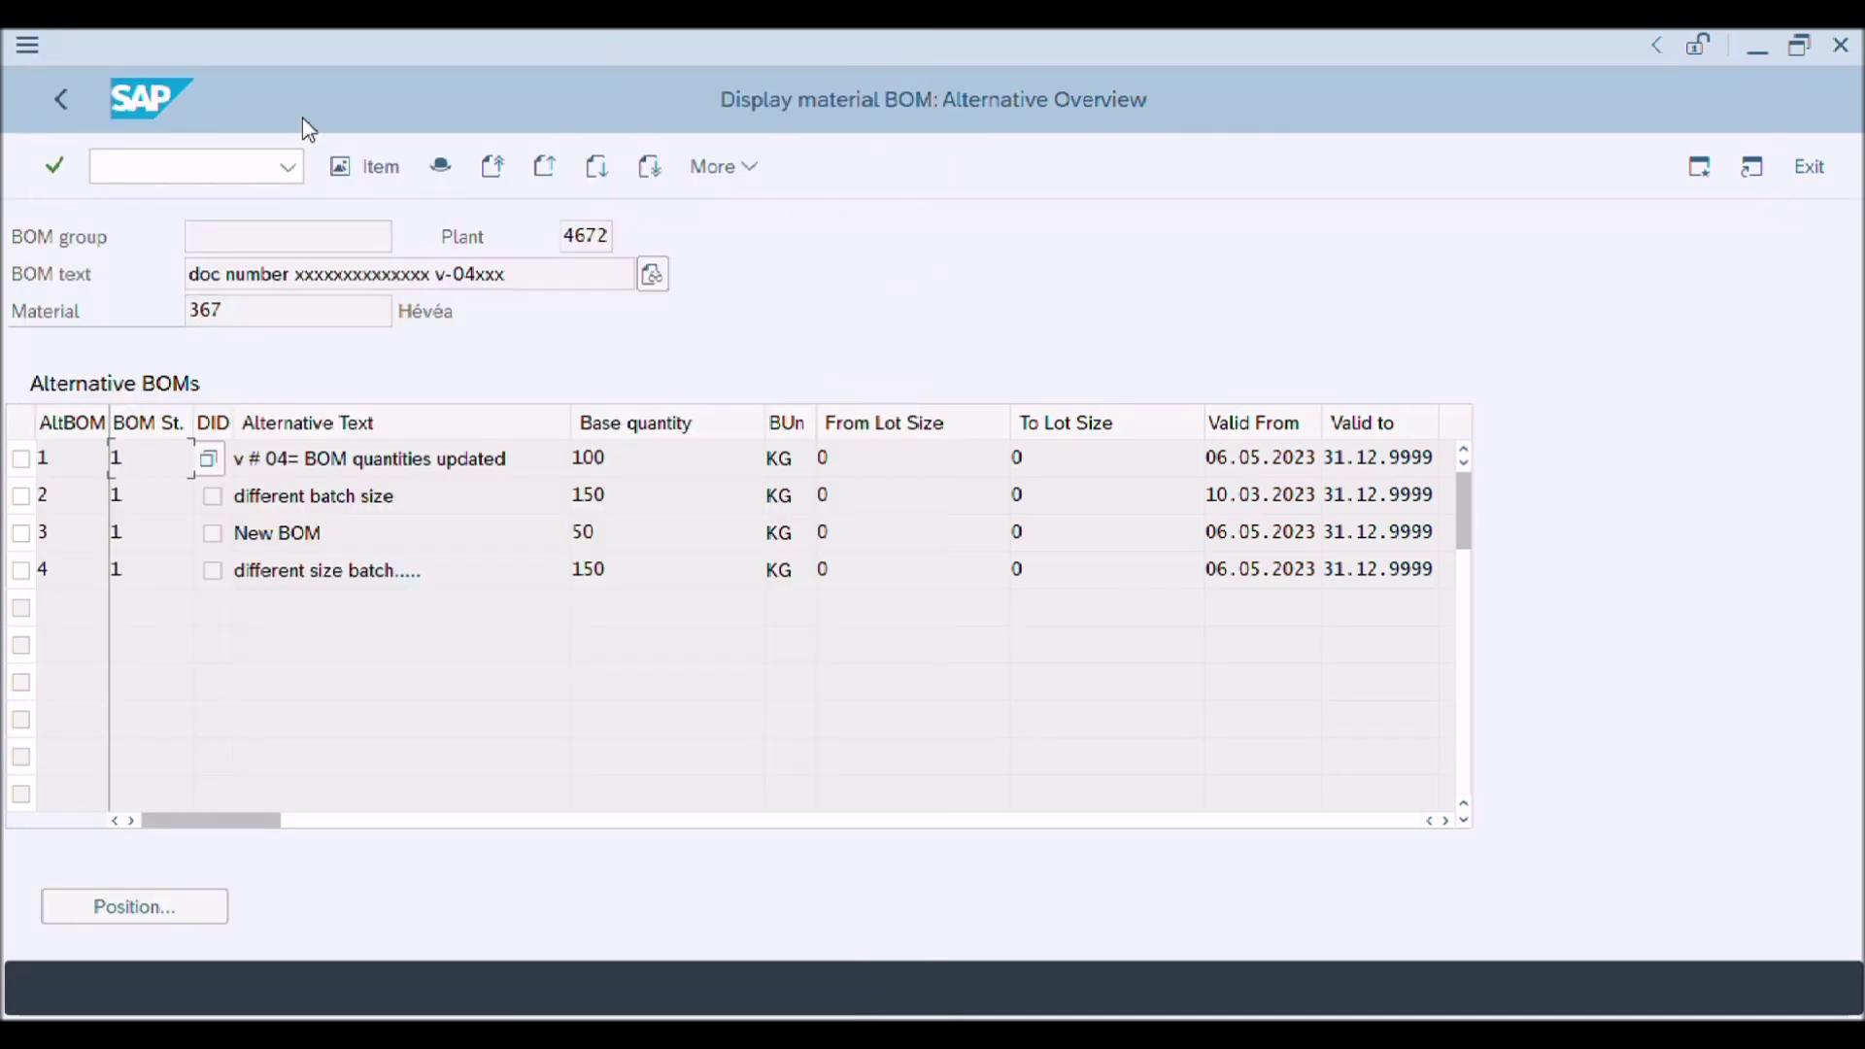
click(68, 101)
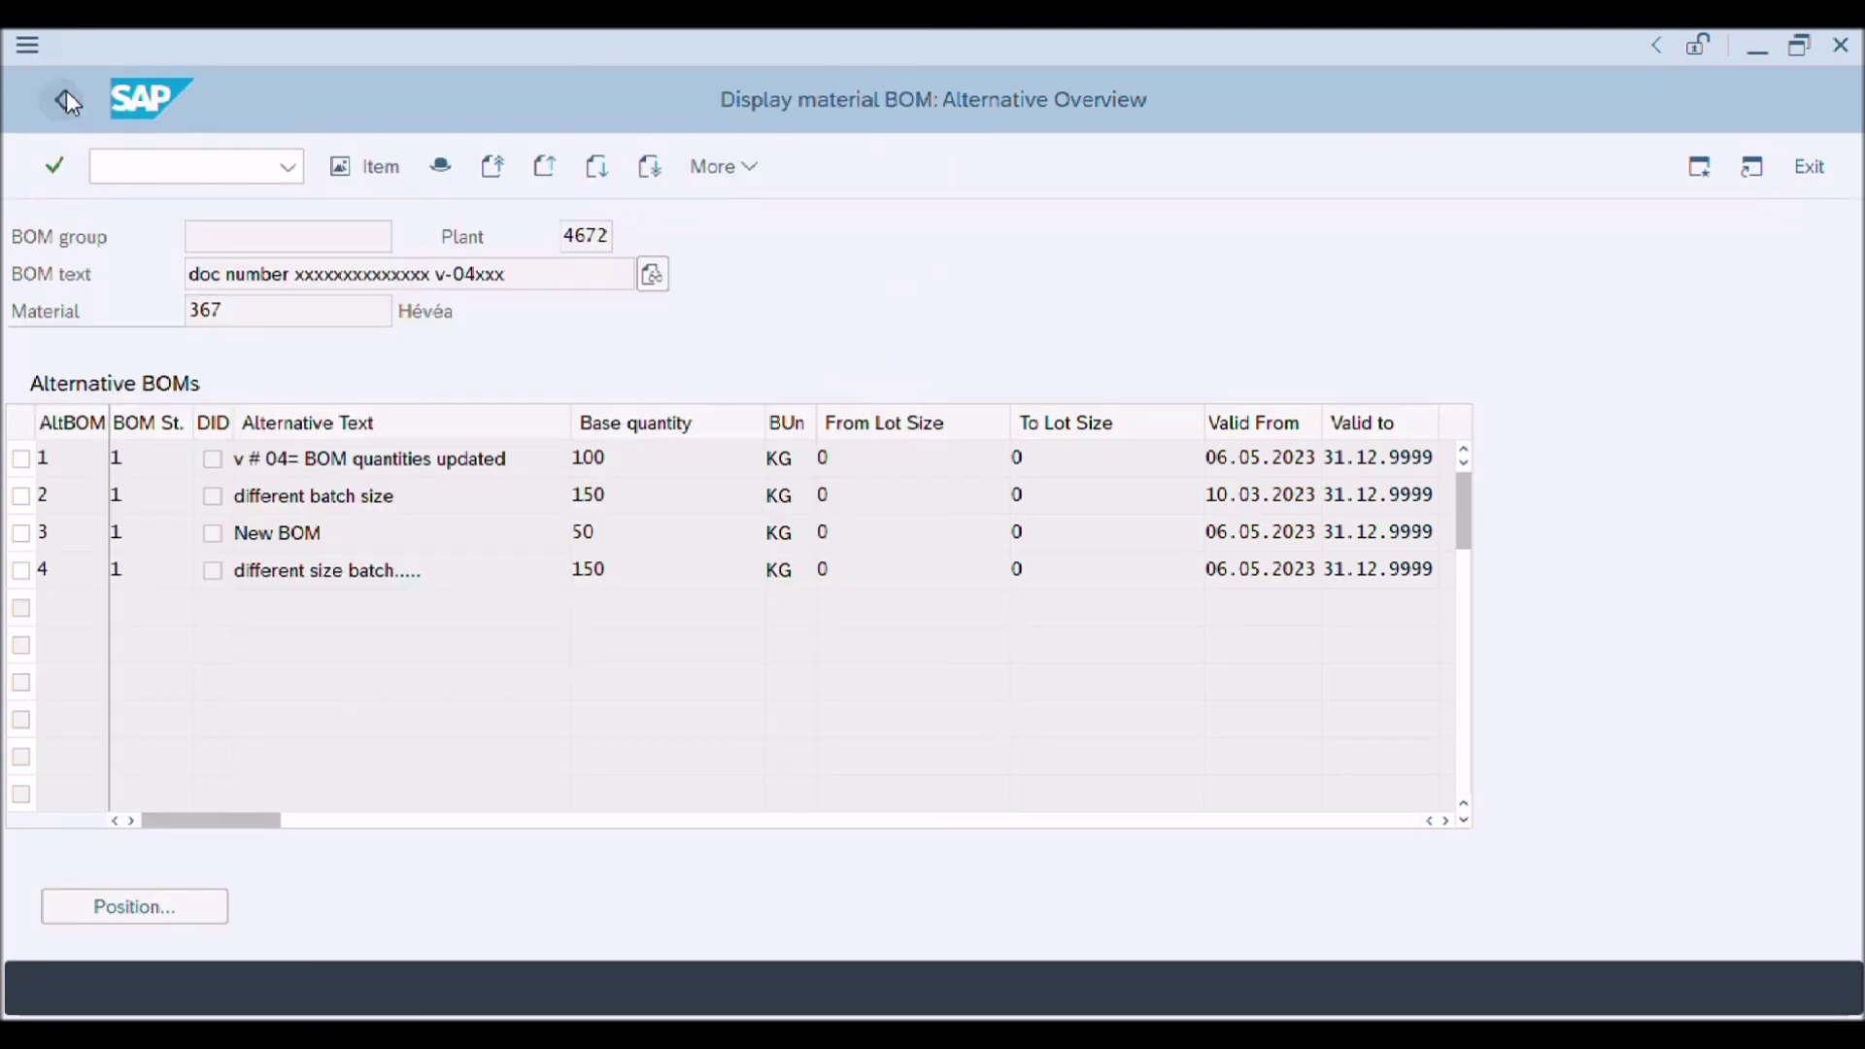